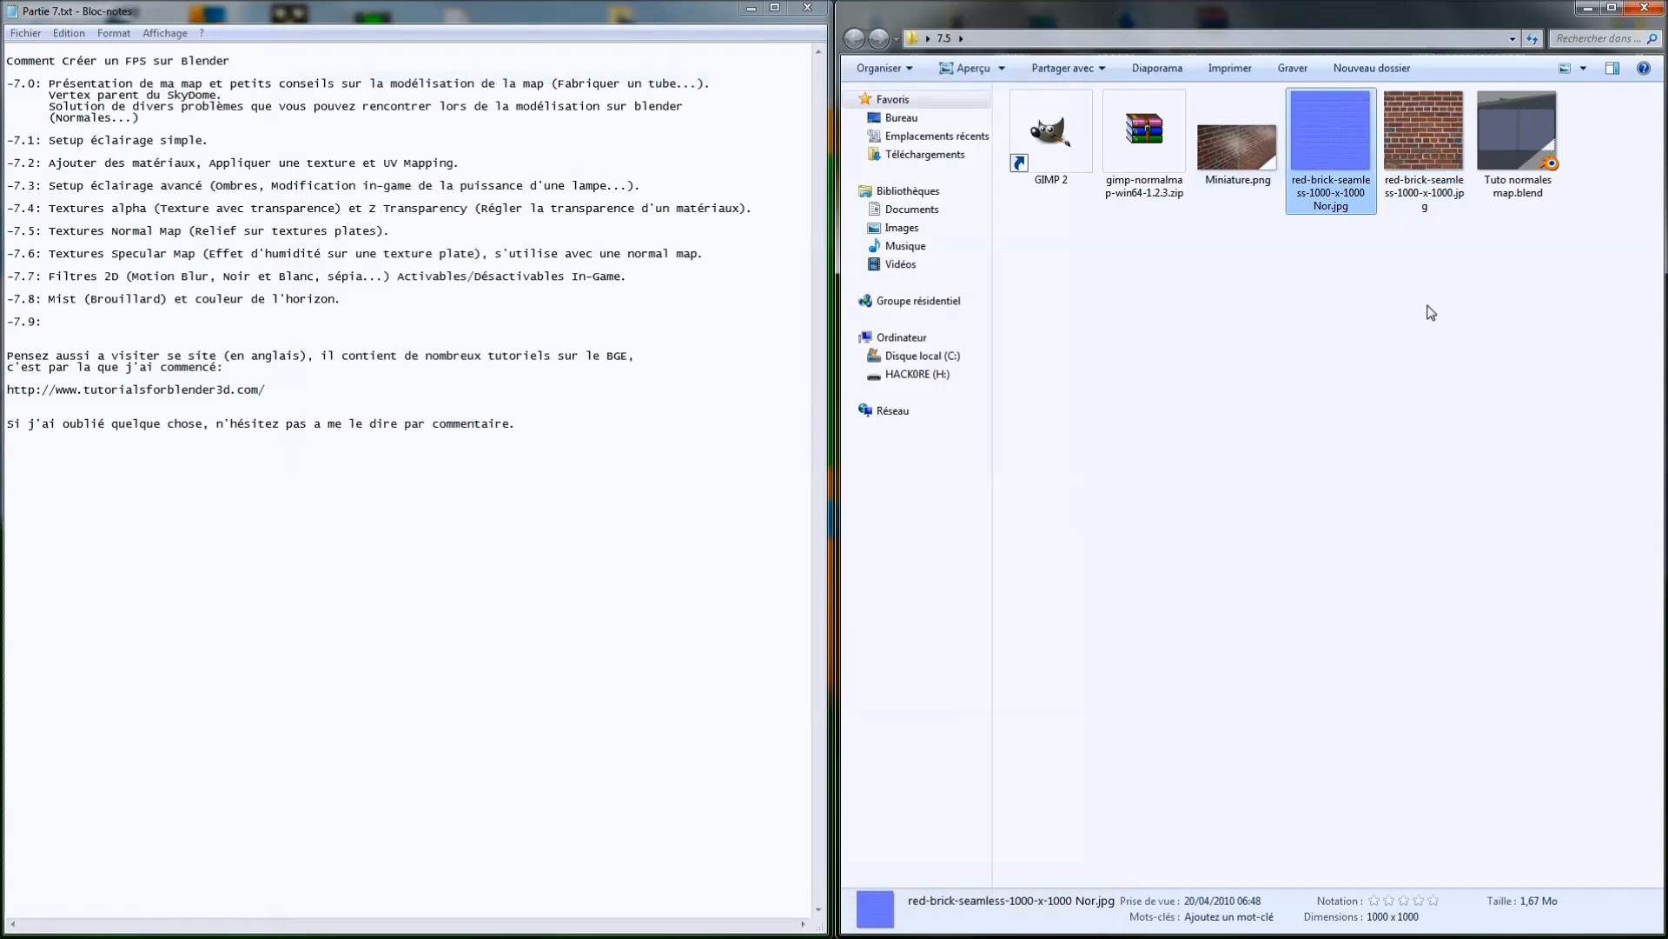
Open Tuto normales map.blend from the 7.5 folder in Blender and fit its window to the screen
click(1053, 144)
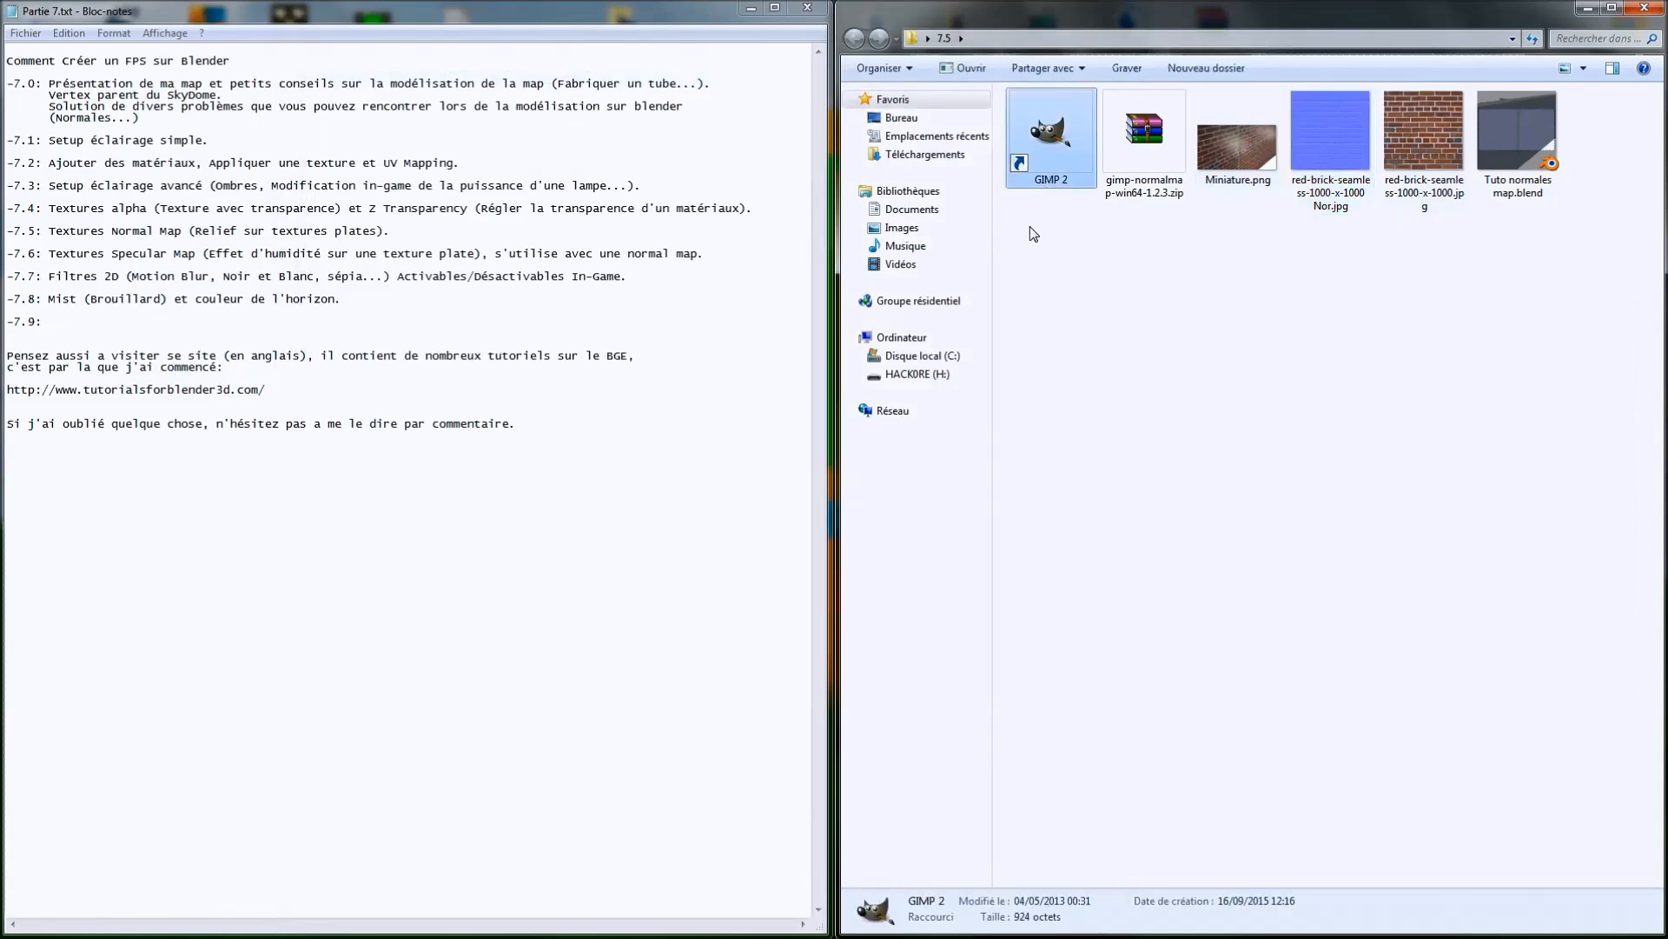
click(1156, 184)
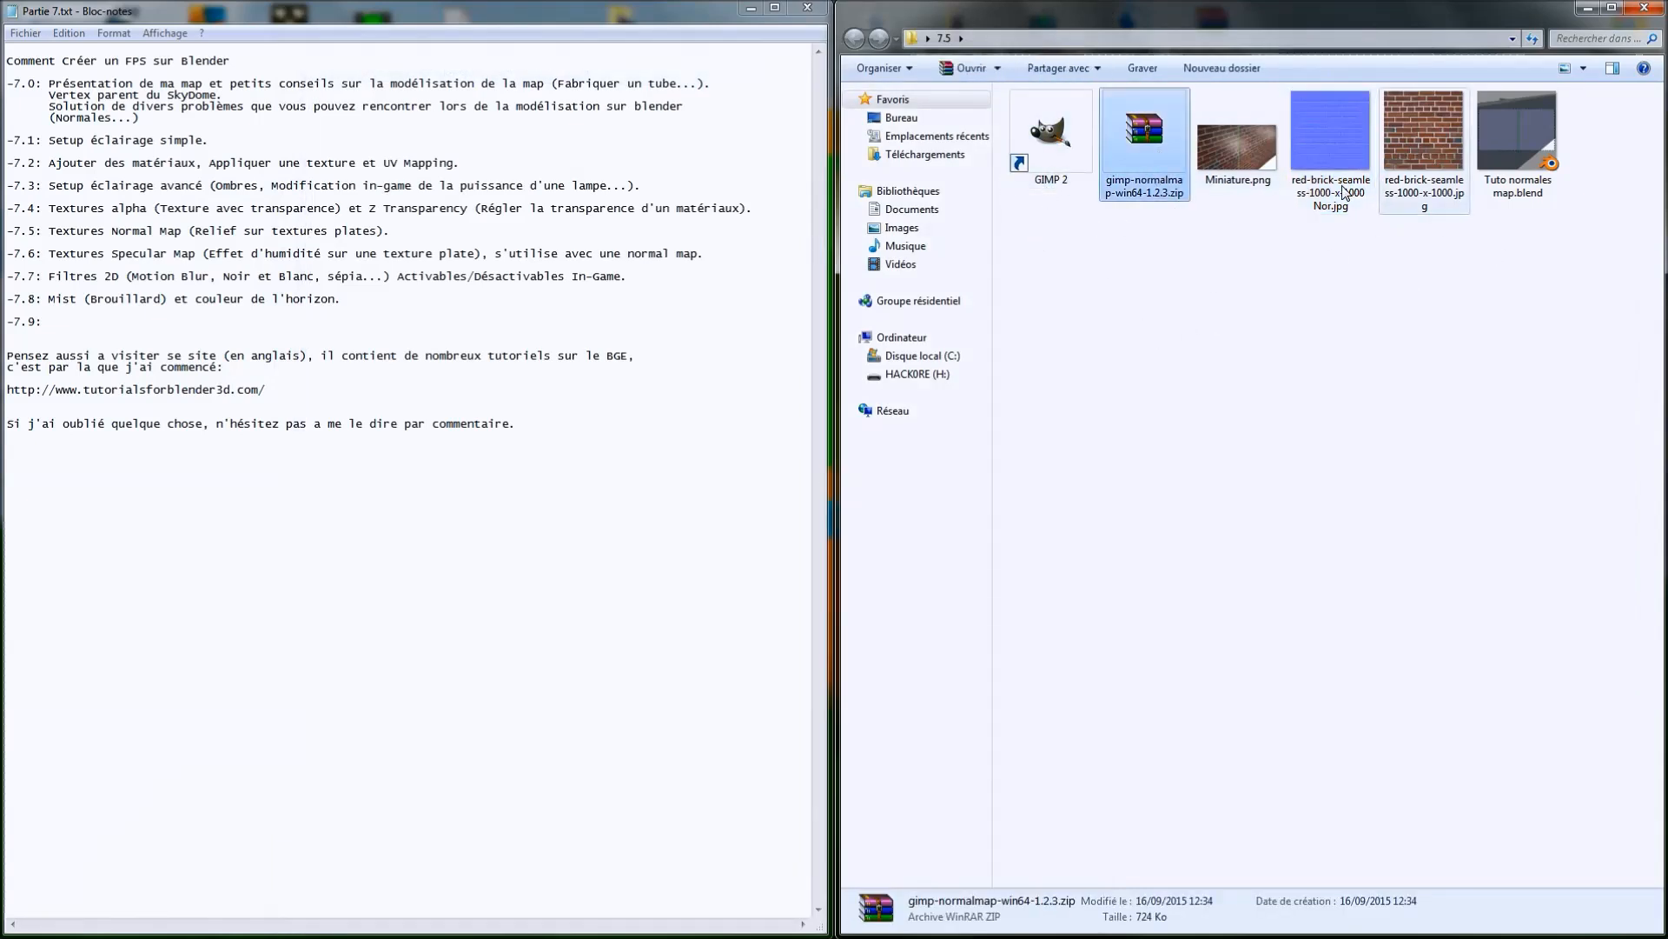
double_click(1510, 145)
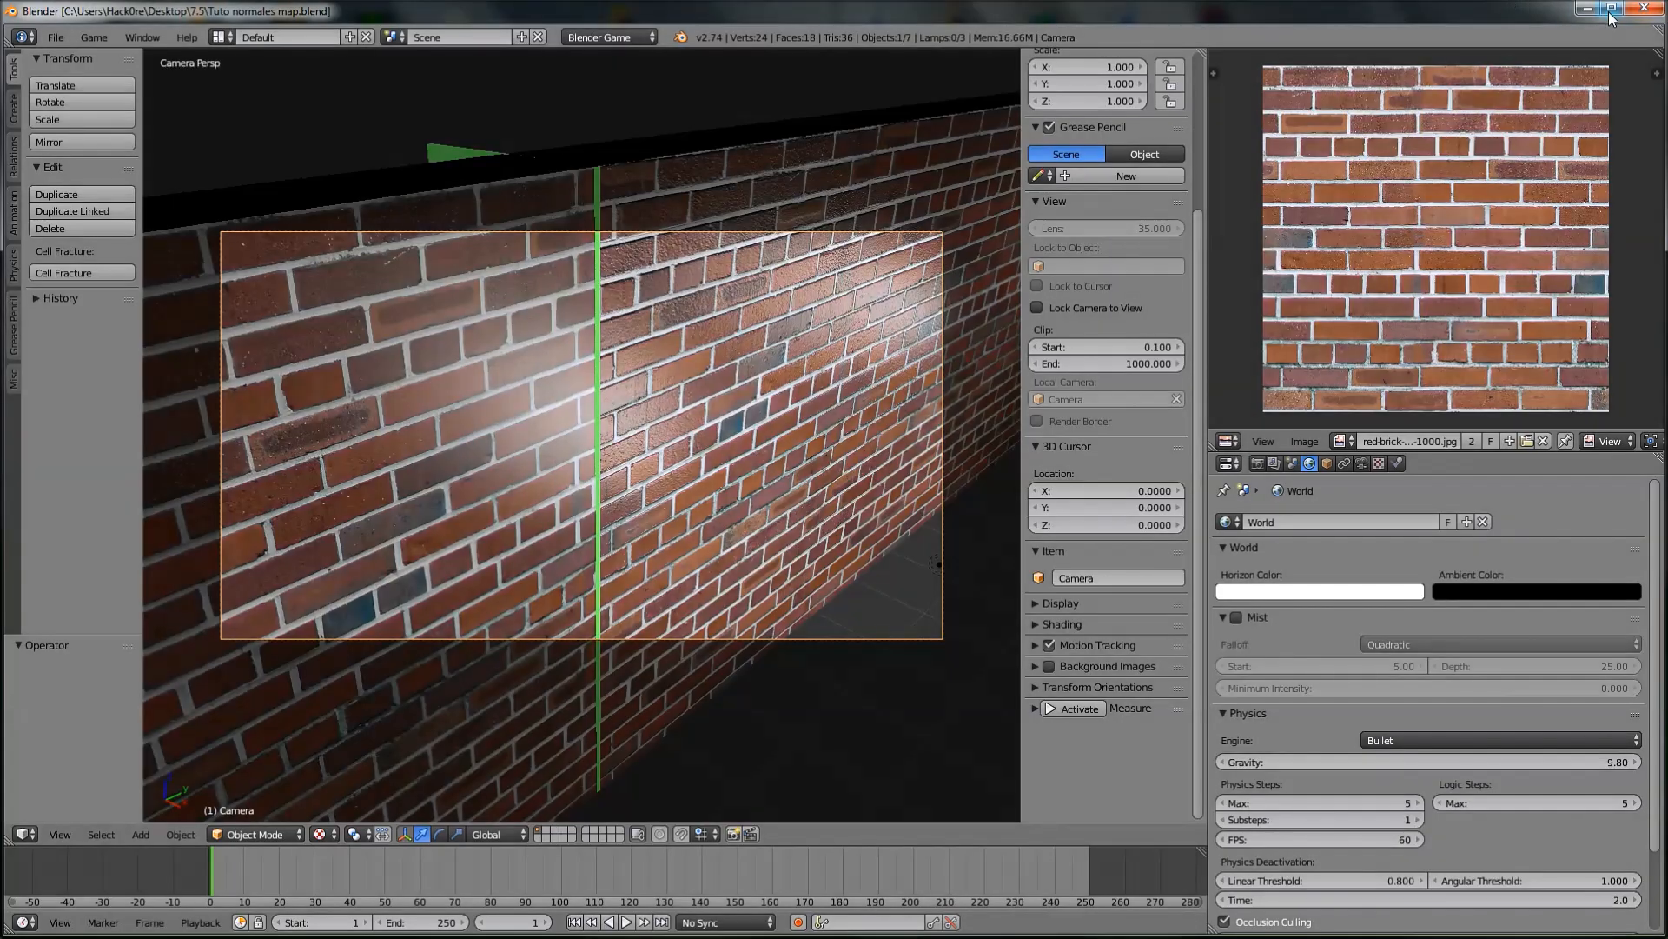
click(1613, 8)
Examine the brick wall's surface relief up close on both sides of the green divider
middle_drag(641, 341, 596, 458)
scroll(713, 368, up, 3)
scroll(875, 316, down, 3)
scroll(472, 407, up, 5)
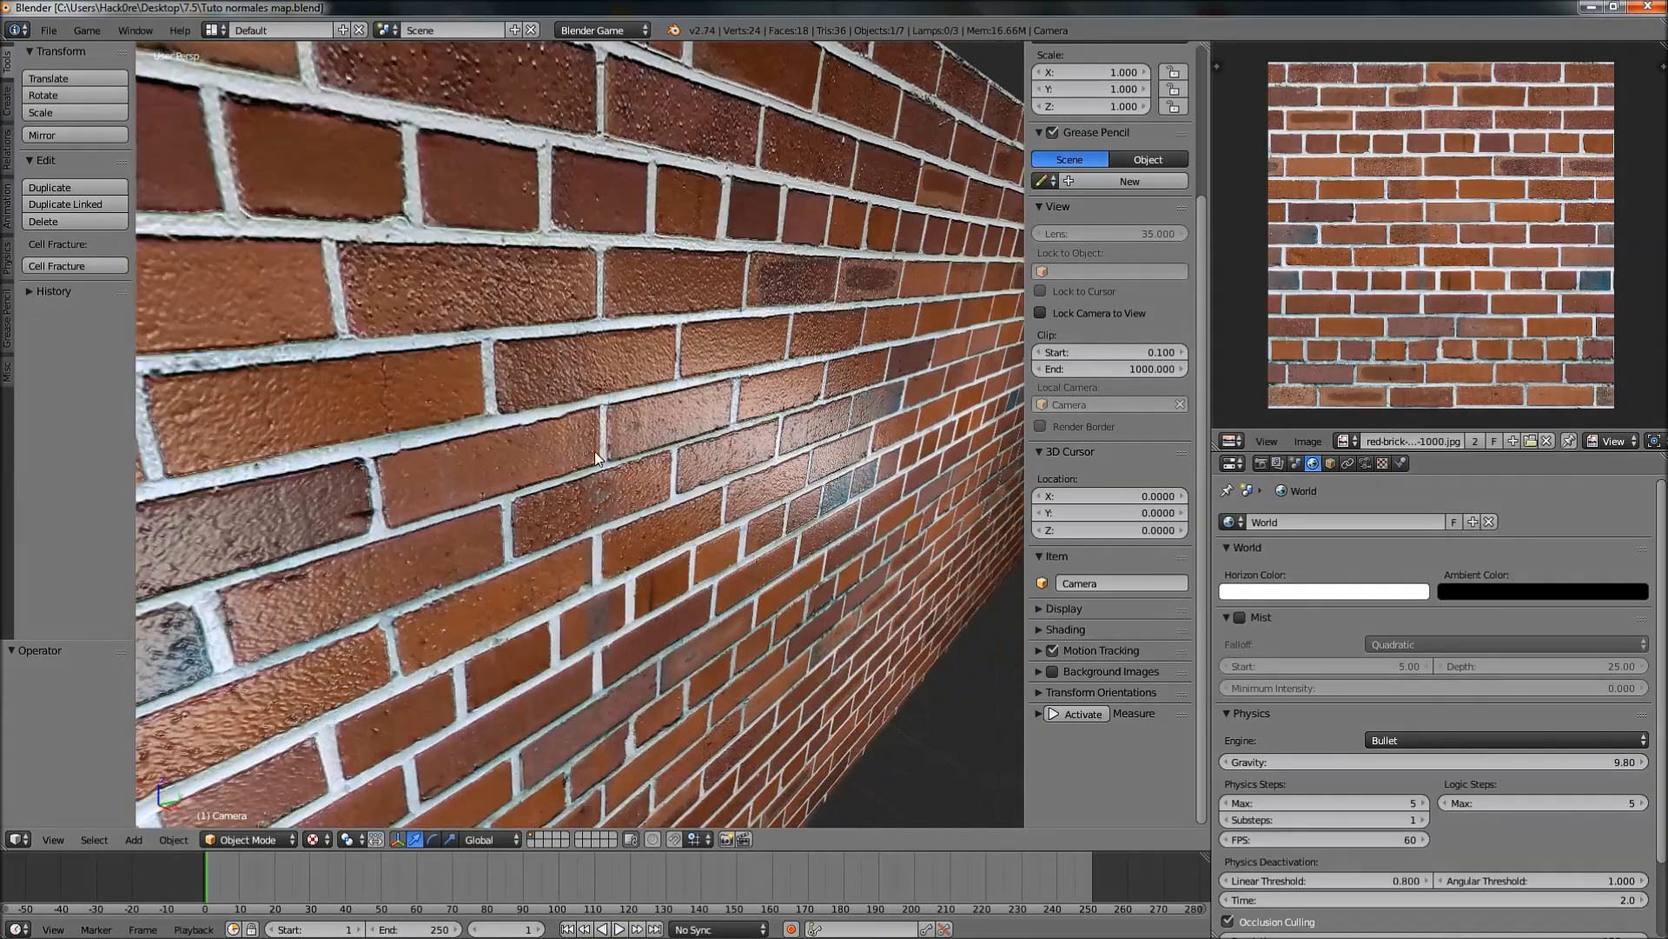
middle_drag(718, 327, 790, 400)
middle_drag(436, 534, 627, 520)
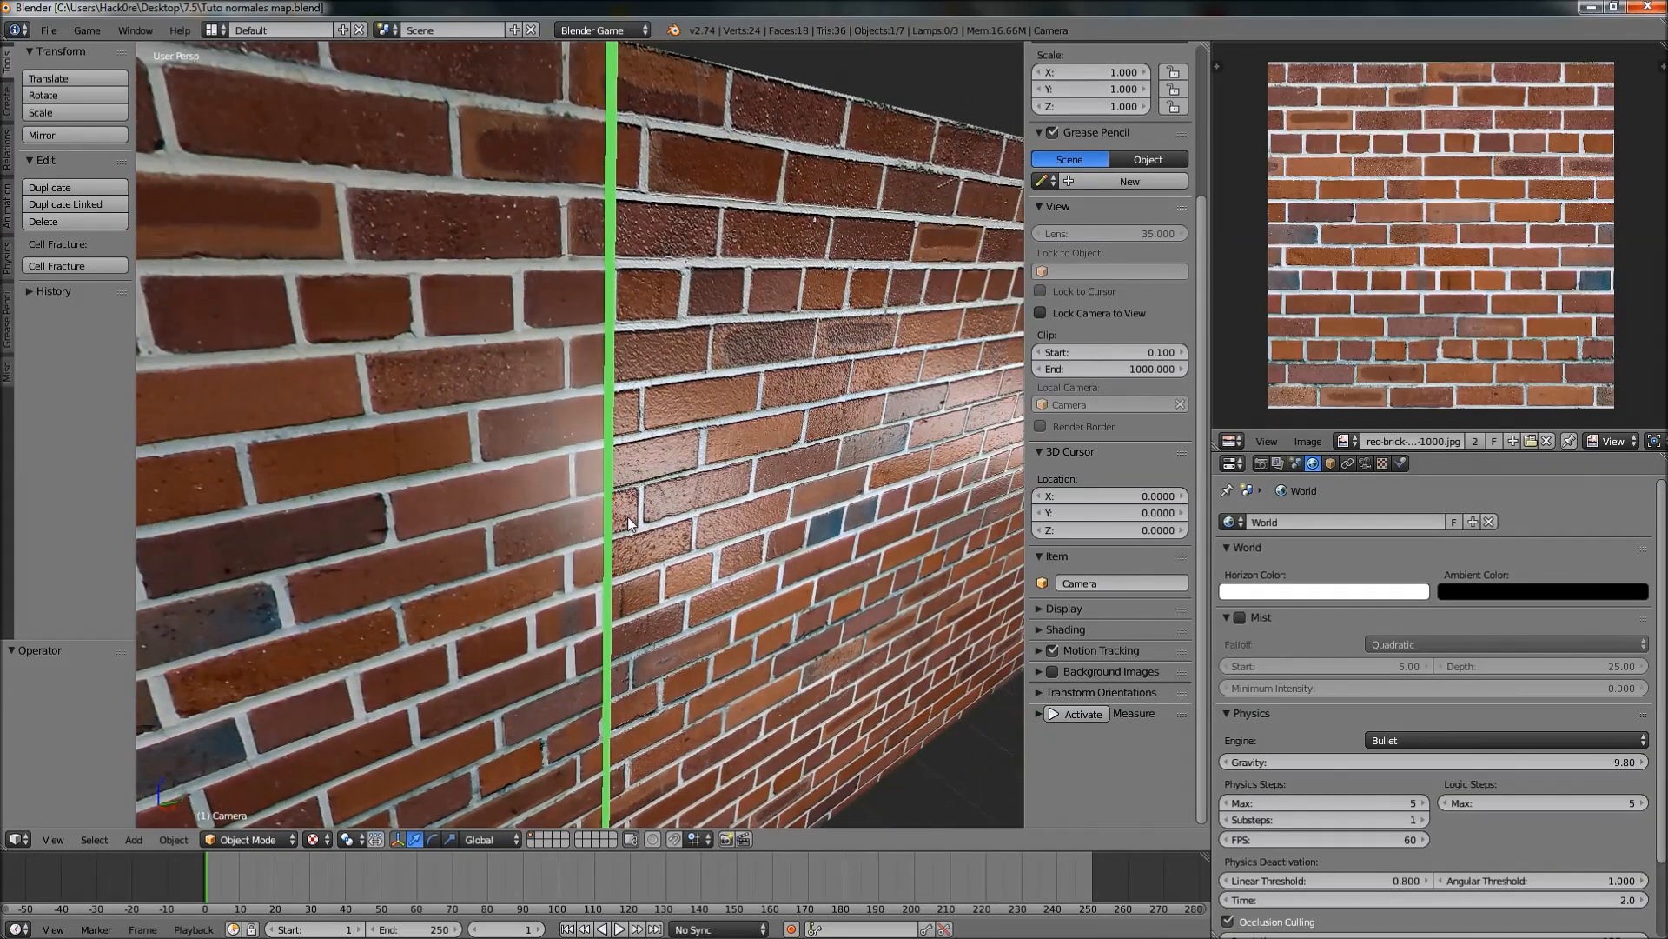
Render the brick wall from the camera view, then close the render and minimize Blender
key(KP_0)
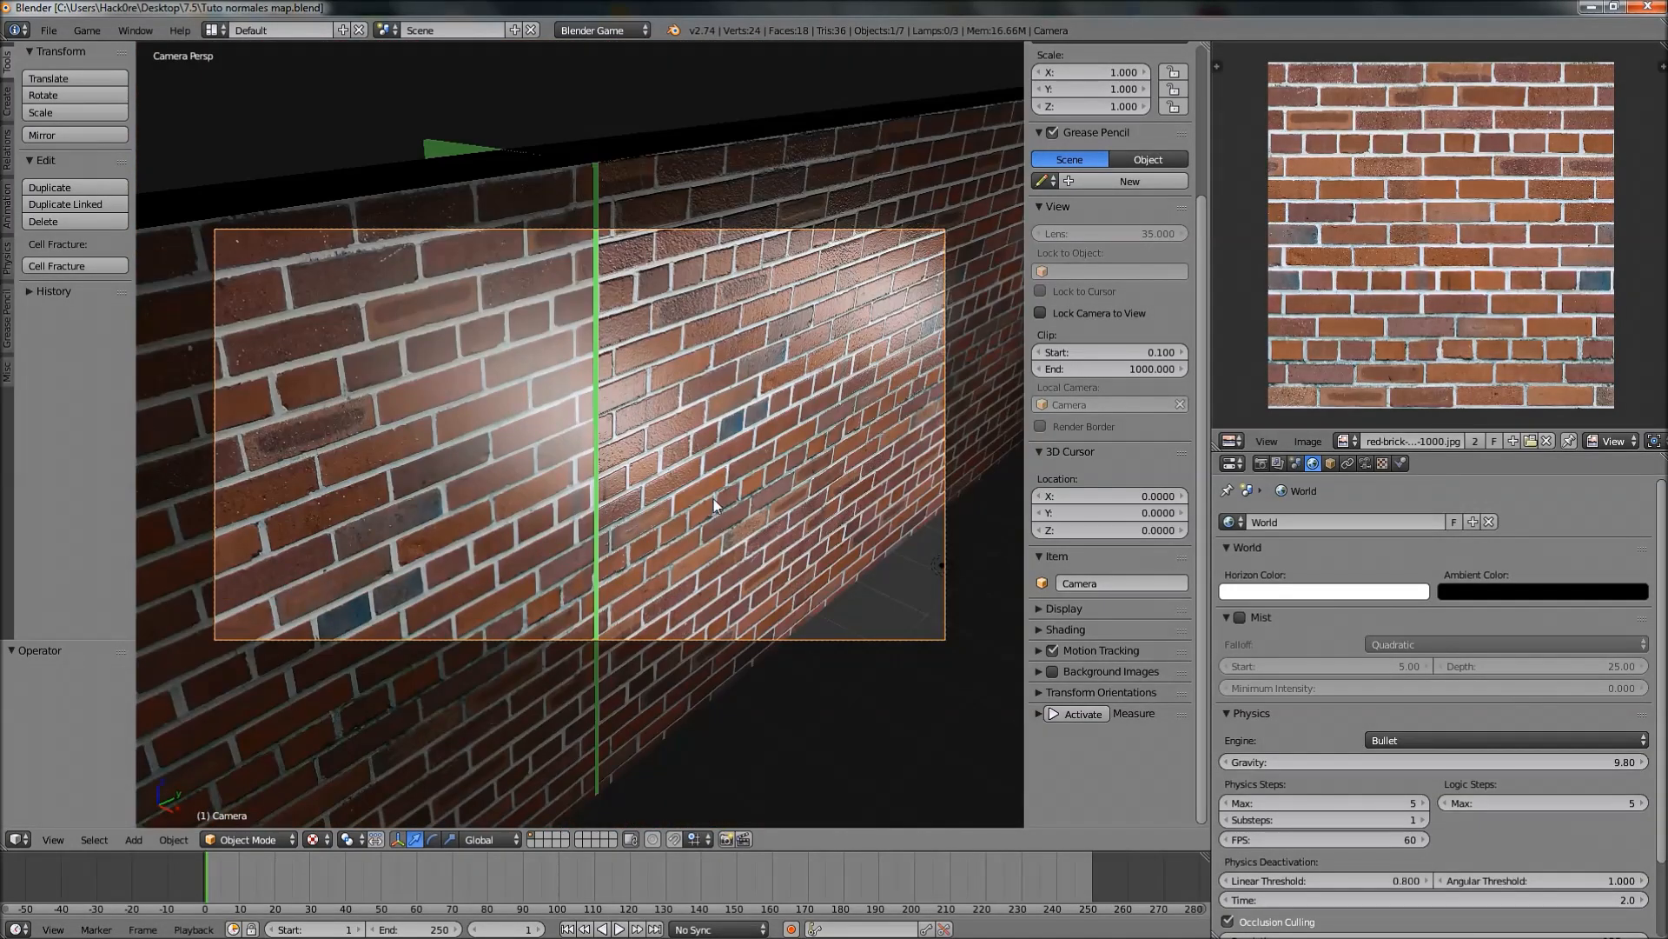
key(F12)
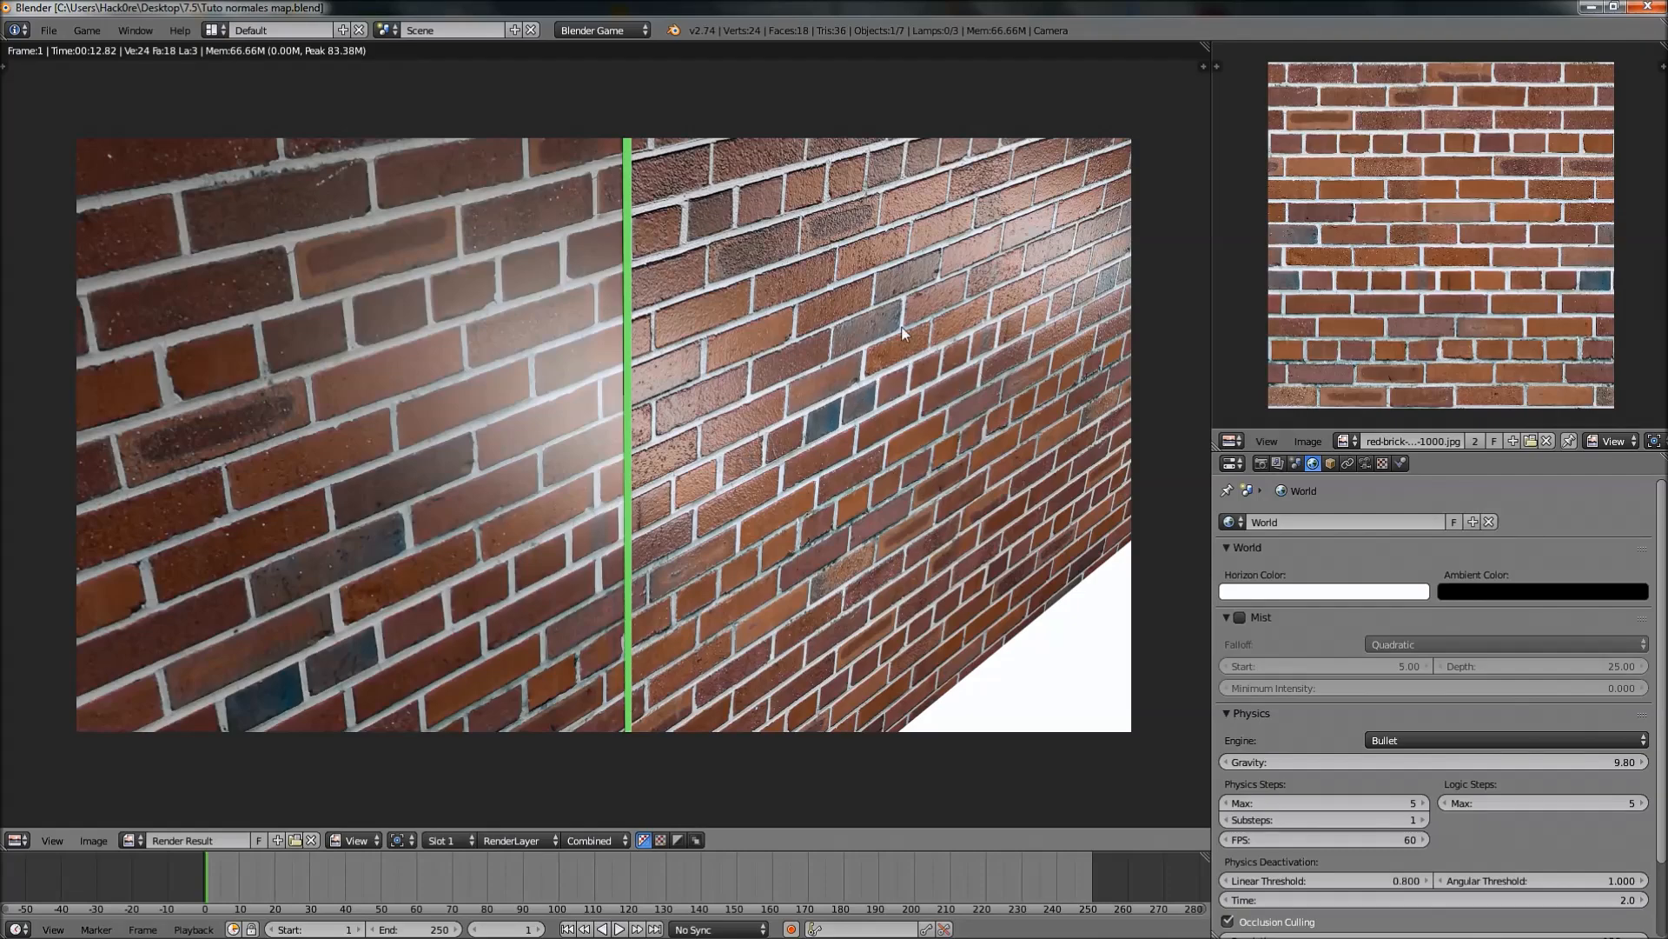
key(Escape)
middle_drag(789, 346, 713, 409)
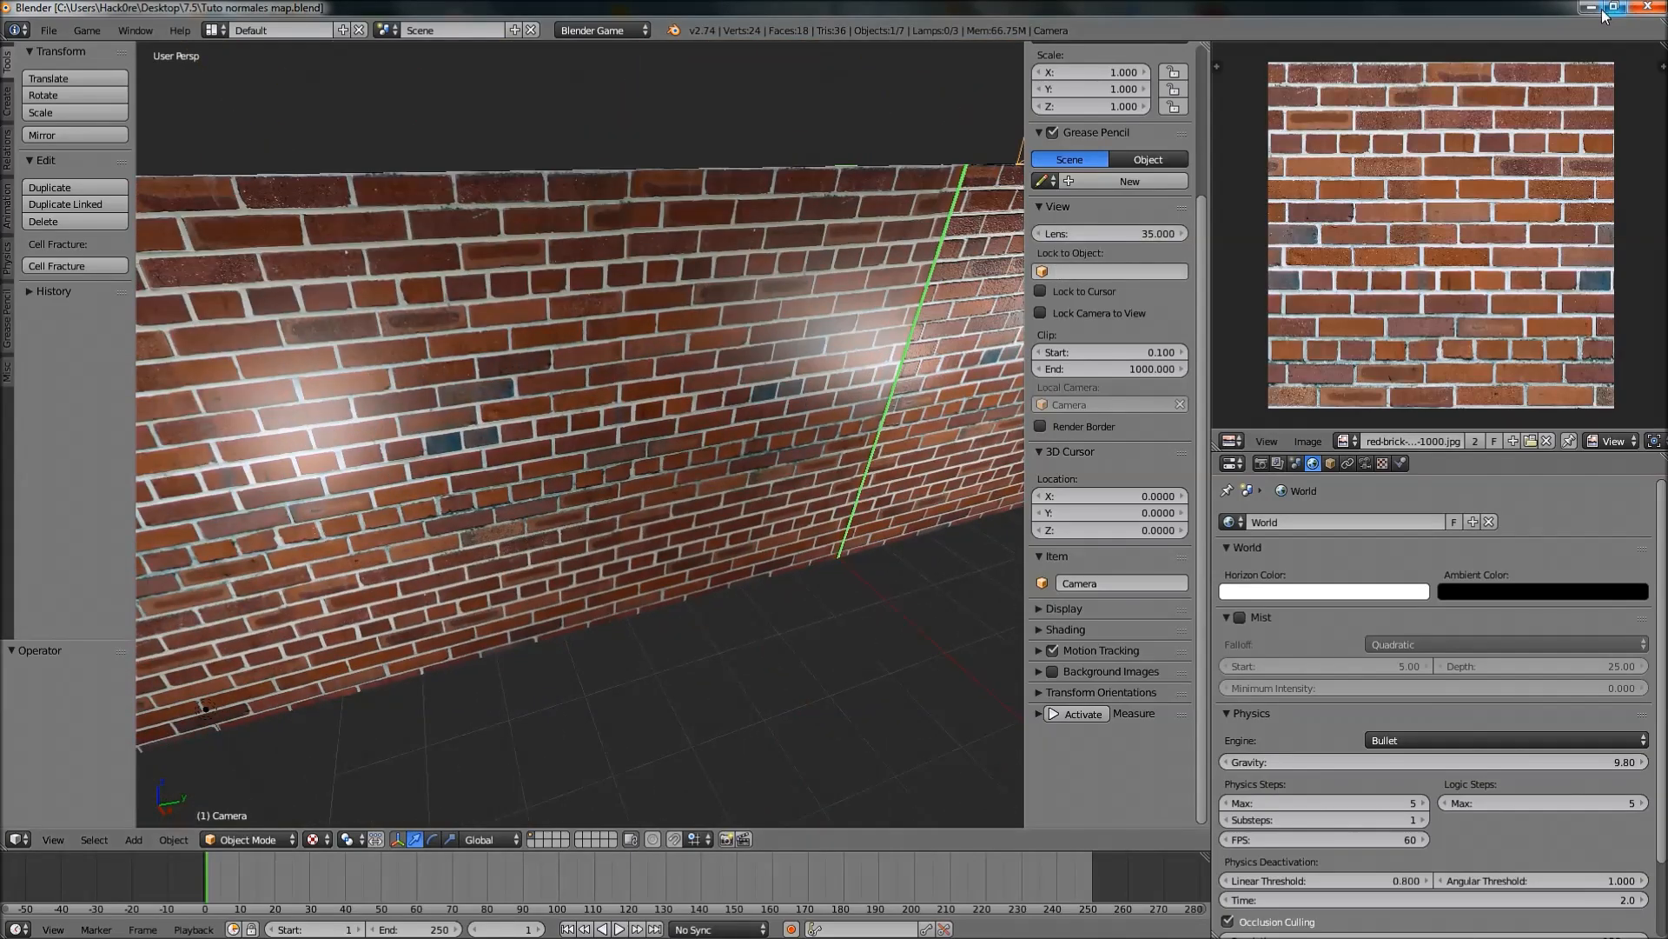
click(1592, 7)
Point out the GIMP 2 shortcut and the normalmap archive, then switch to Chrome with the GIMP downloads page
click(1074, 168)
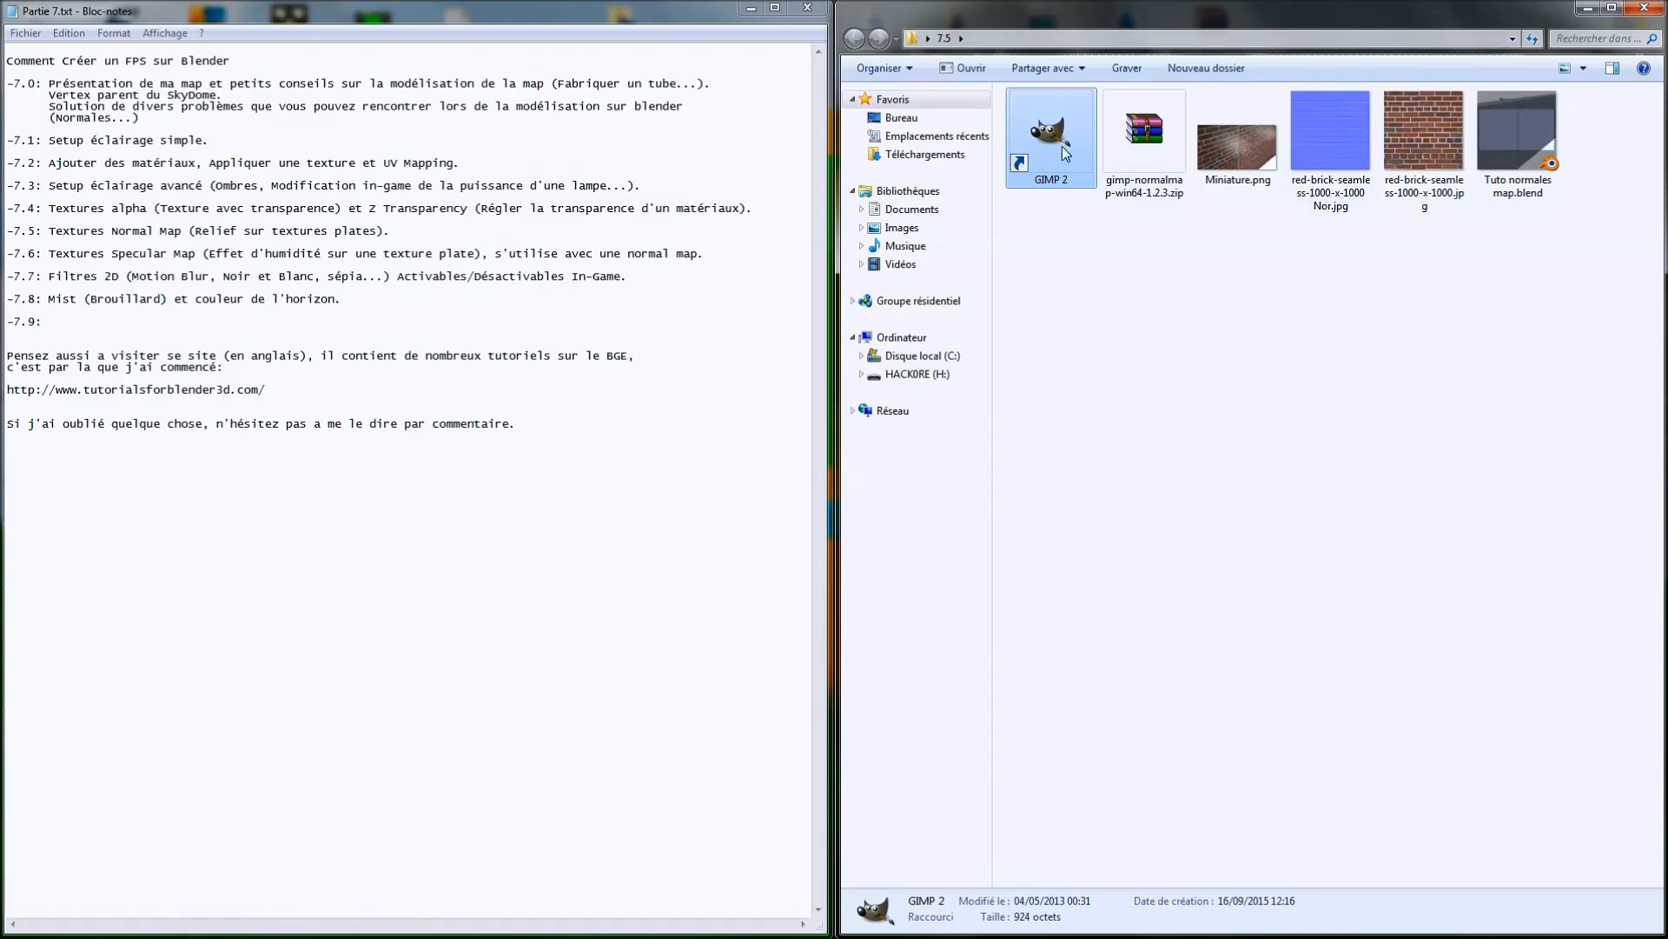
click(1144, 139)
click(1173, 342)
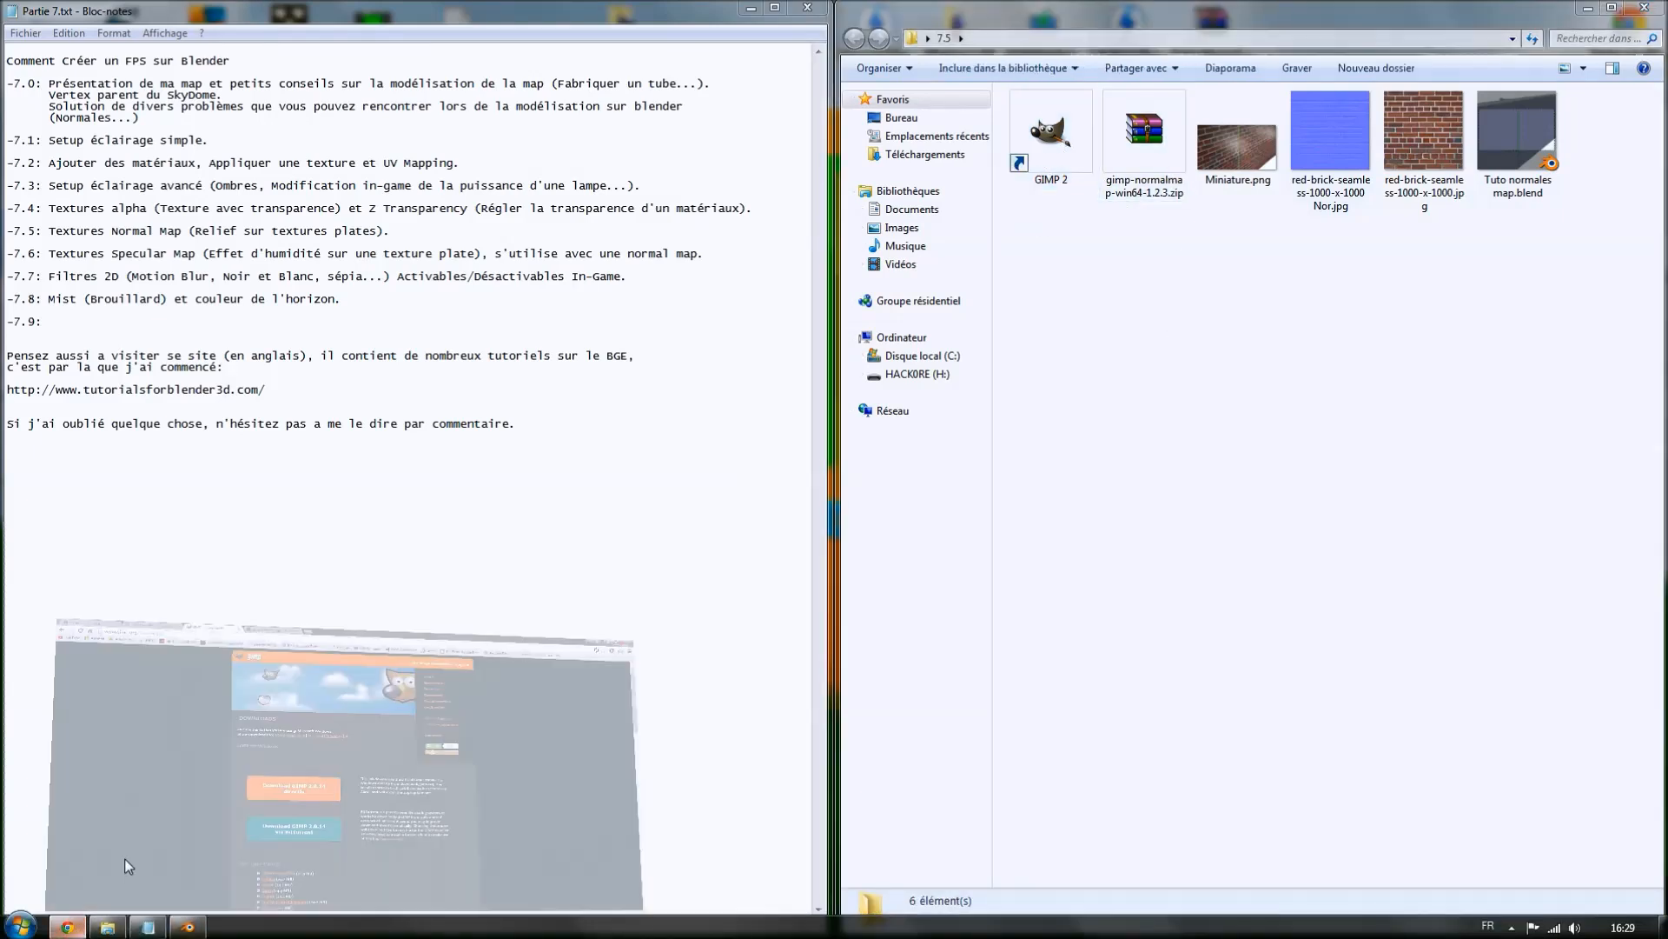
click(68, 927)
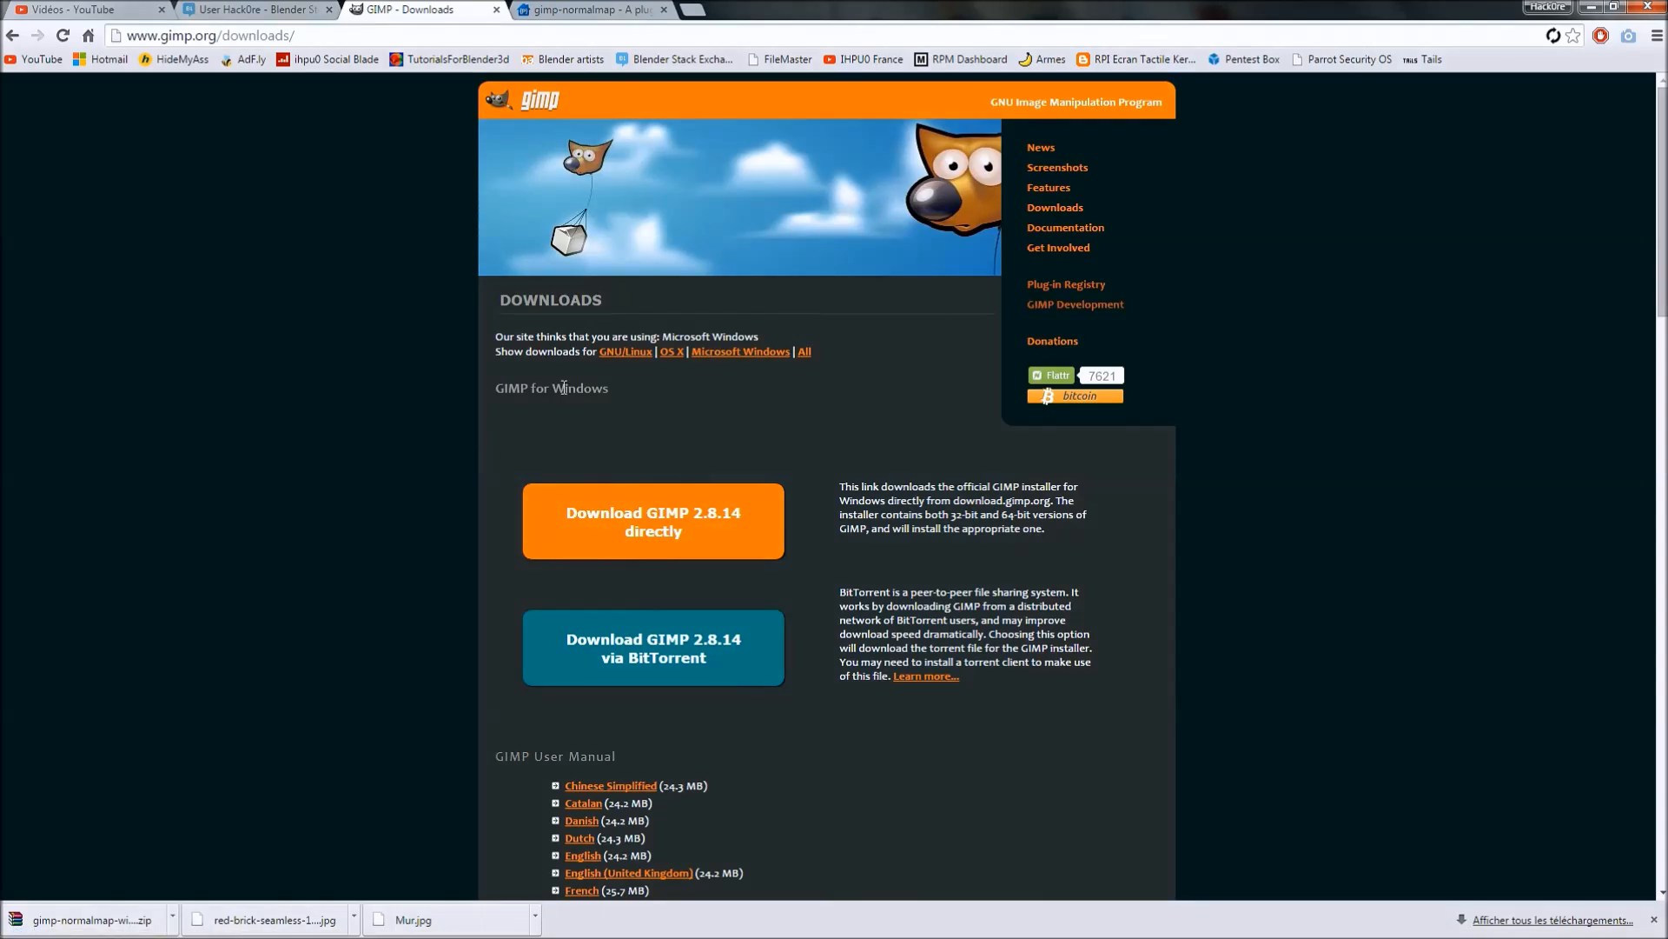
Check the download page's address and the GIMP for Windows installer's 32-bit and 64-bit support
drag(296, 36, 127, 36)
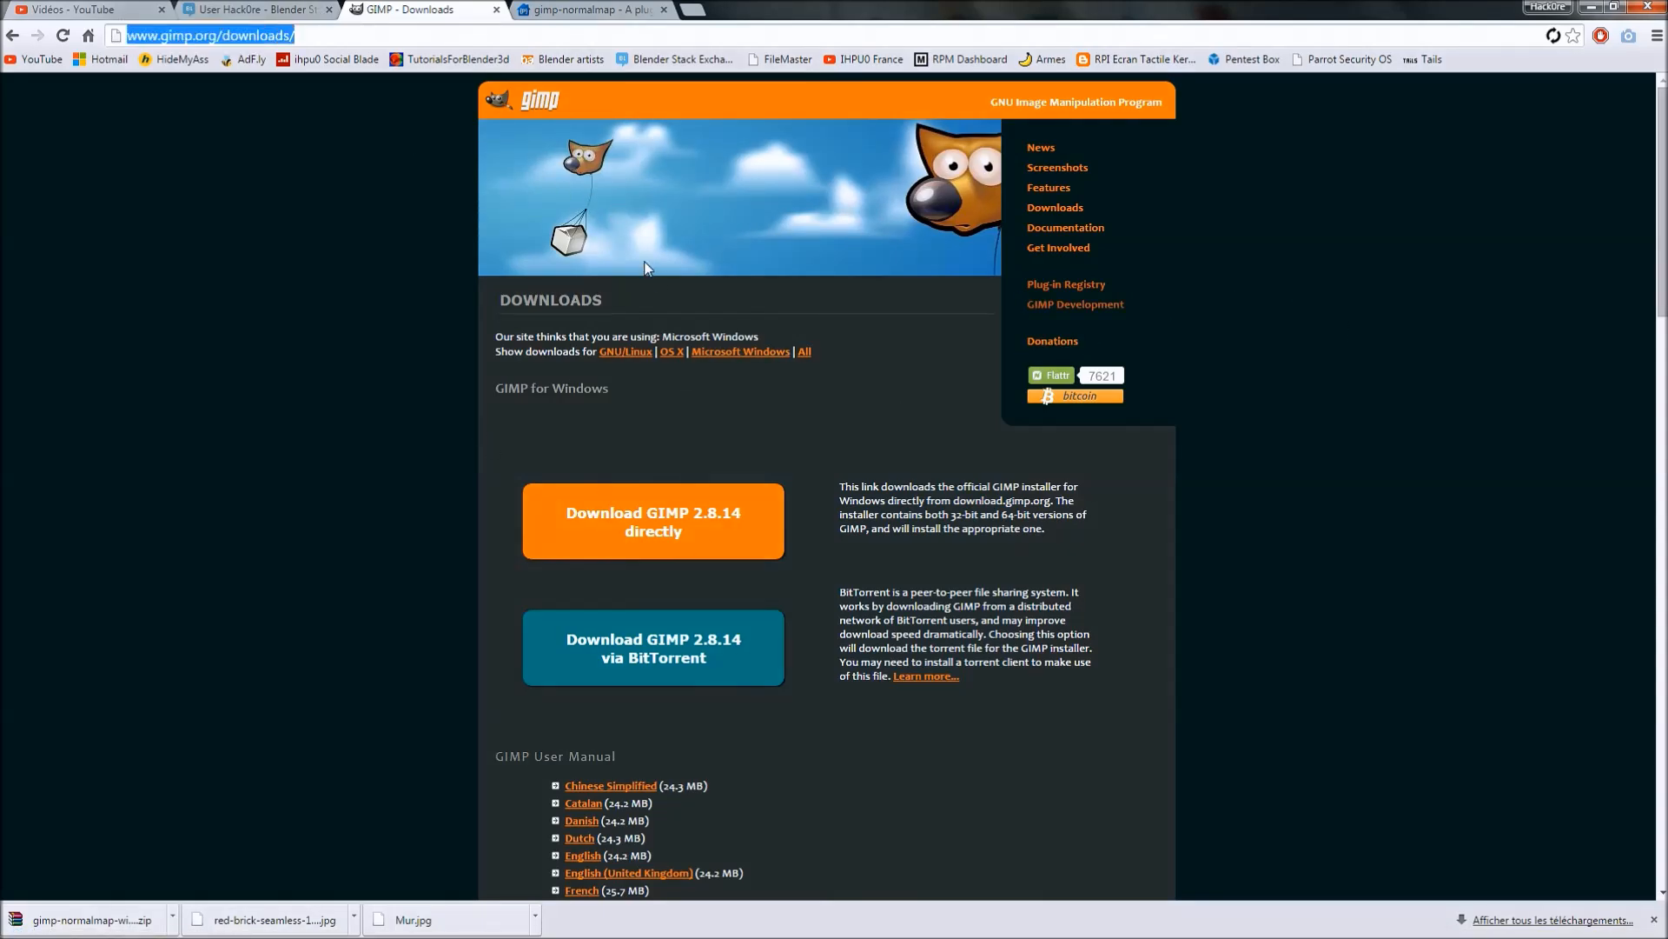
click(717, 353)
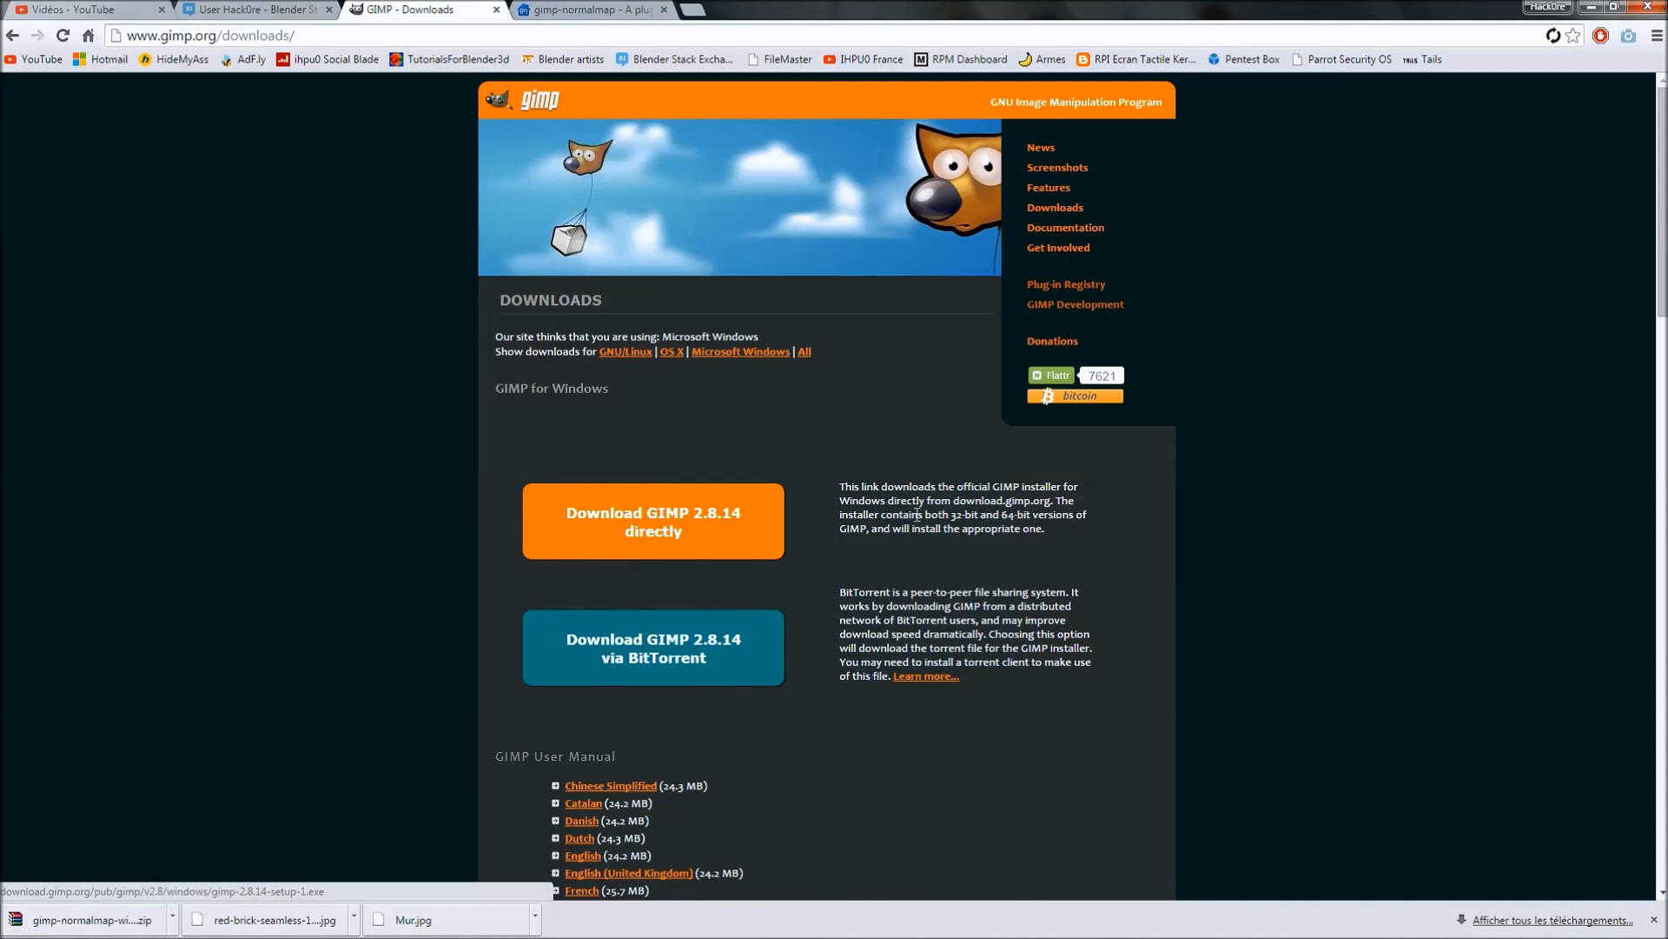
drag(944, 514, 1029, 518)
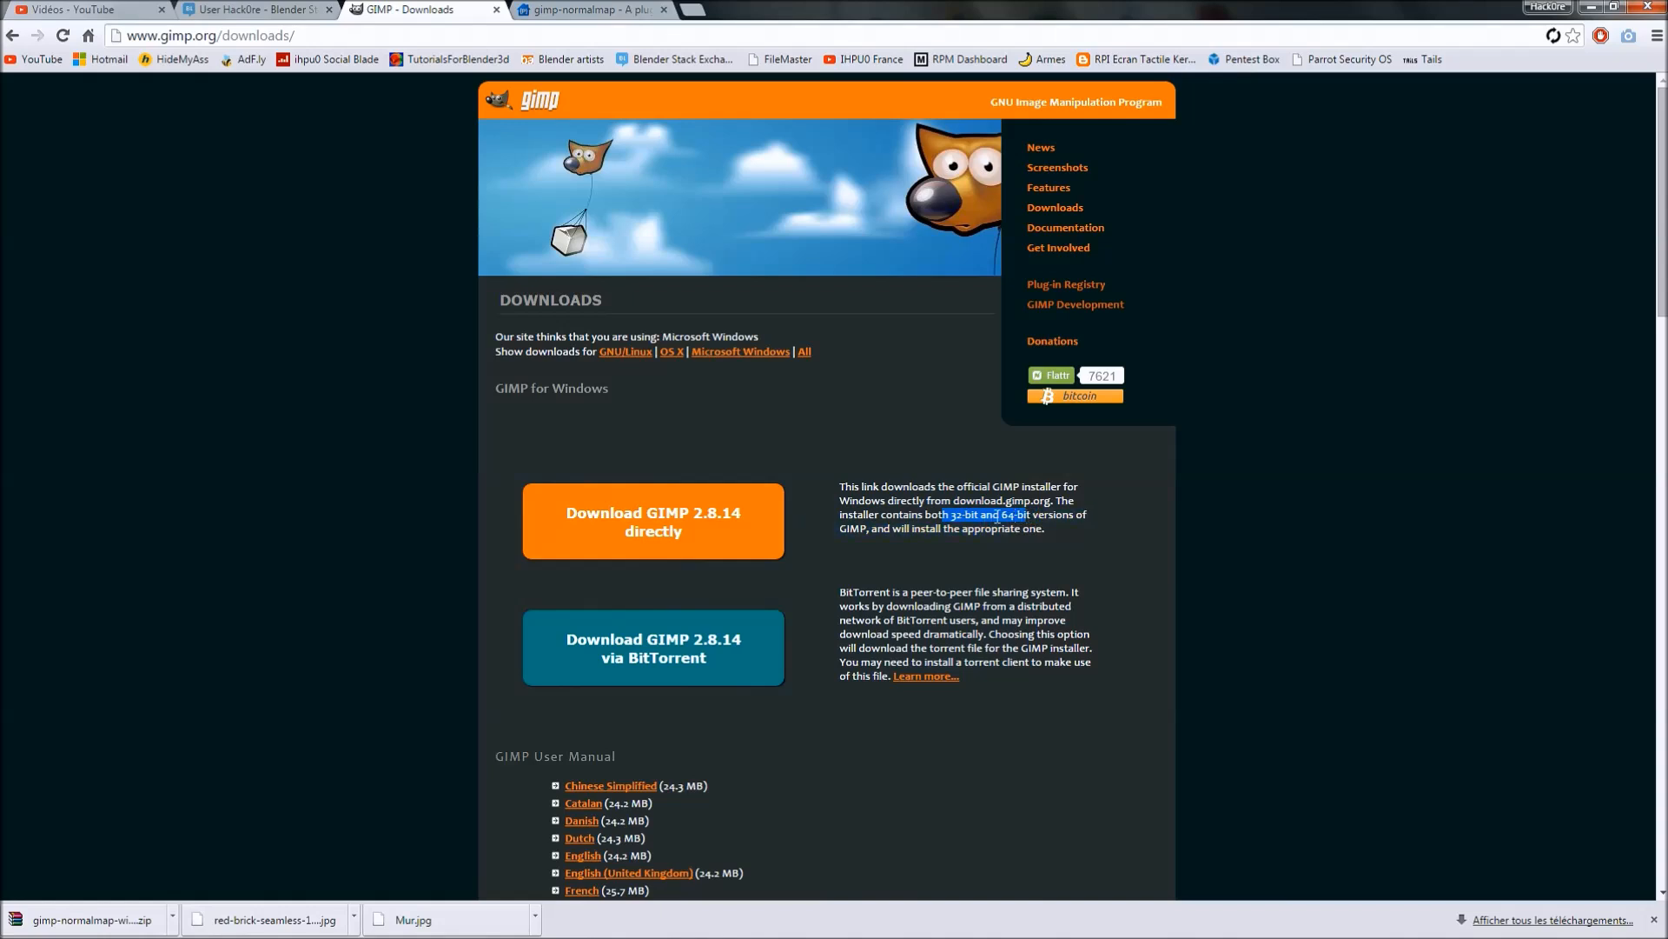
click(998, 515)
Review the GIMP installation options for GNU/Linux, including the Ubuntu and Debian command, and for OS X
click(613, 355)
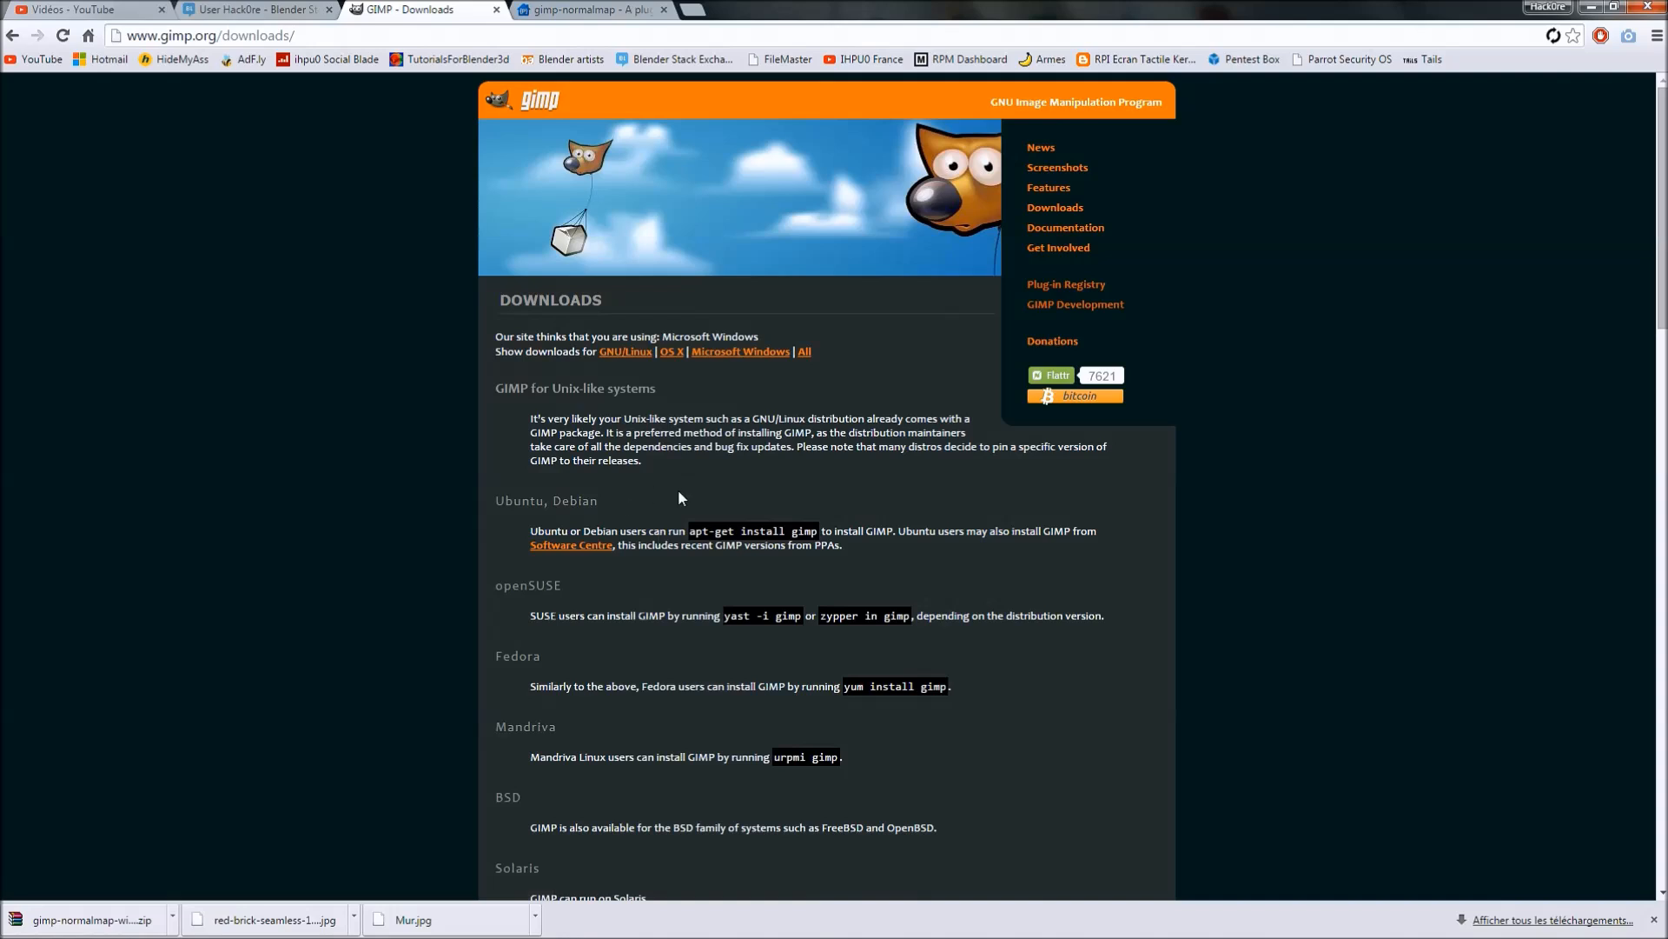
drag(693, 539, 804, 533)
click(711, 536)
click(672, 352)
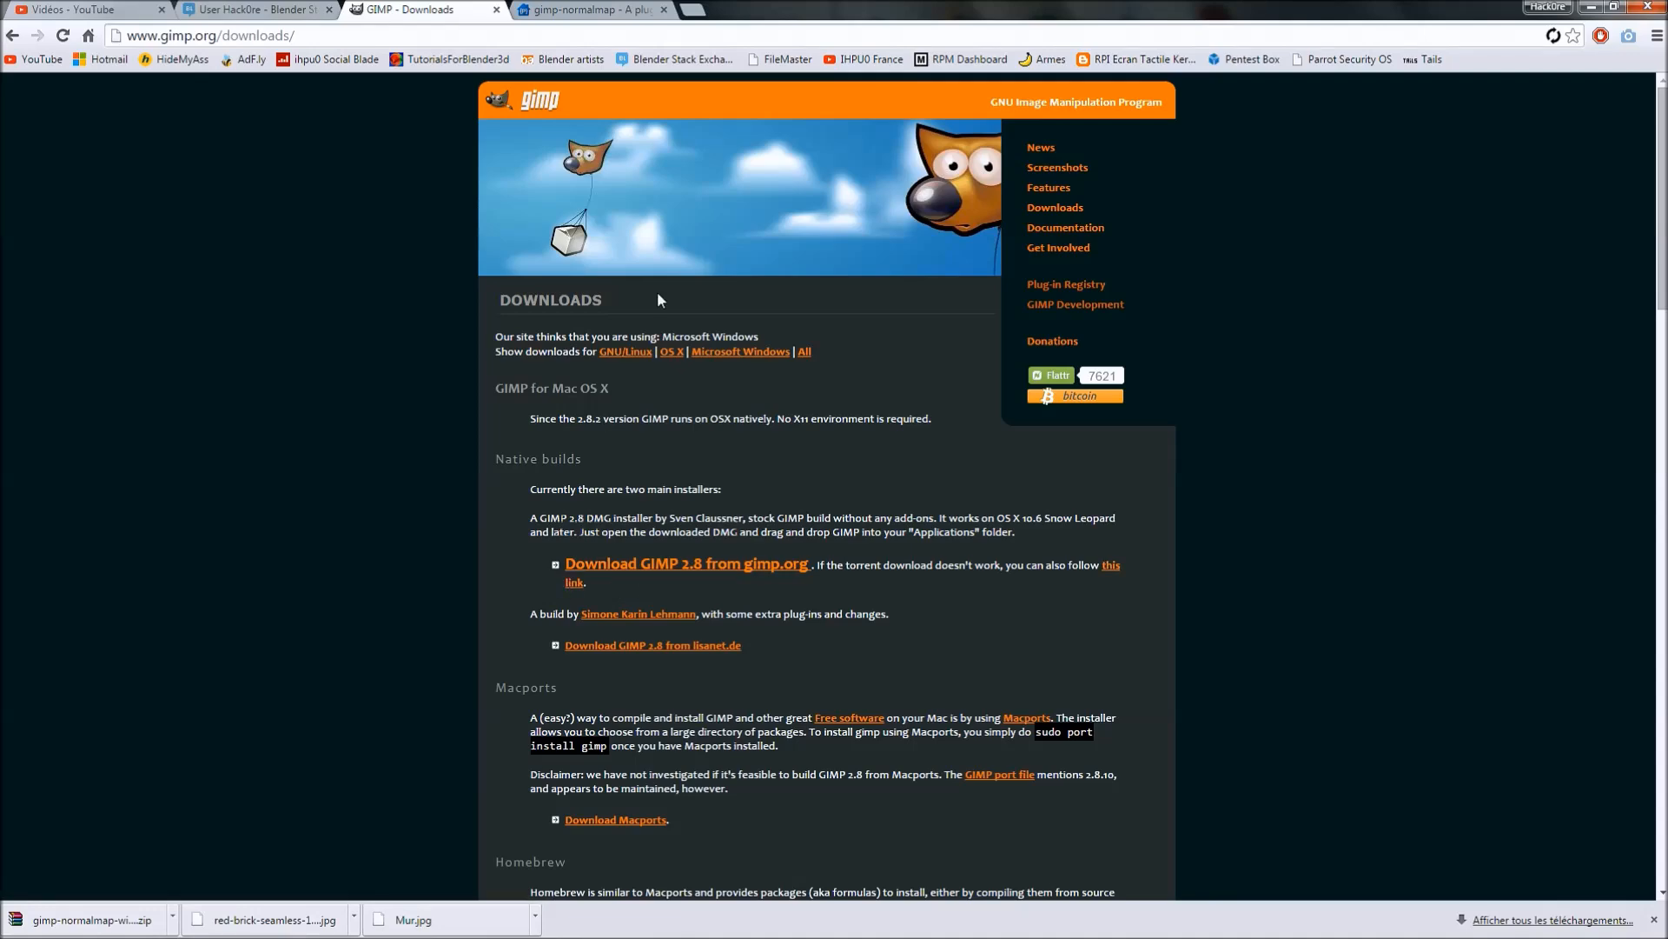
View the downloads list of the gimp-normalmap plugin project, then minimize the browser
click(586, 8)
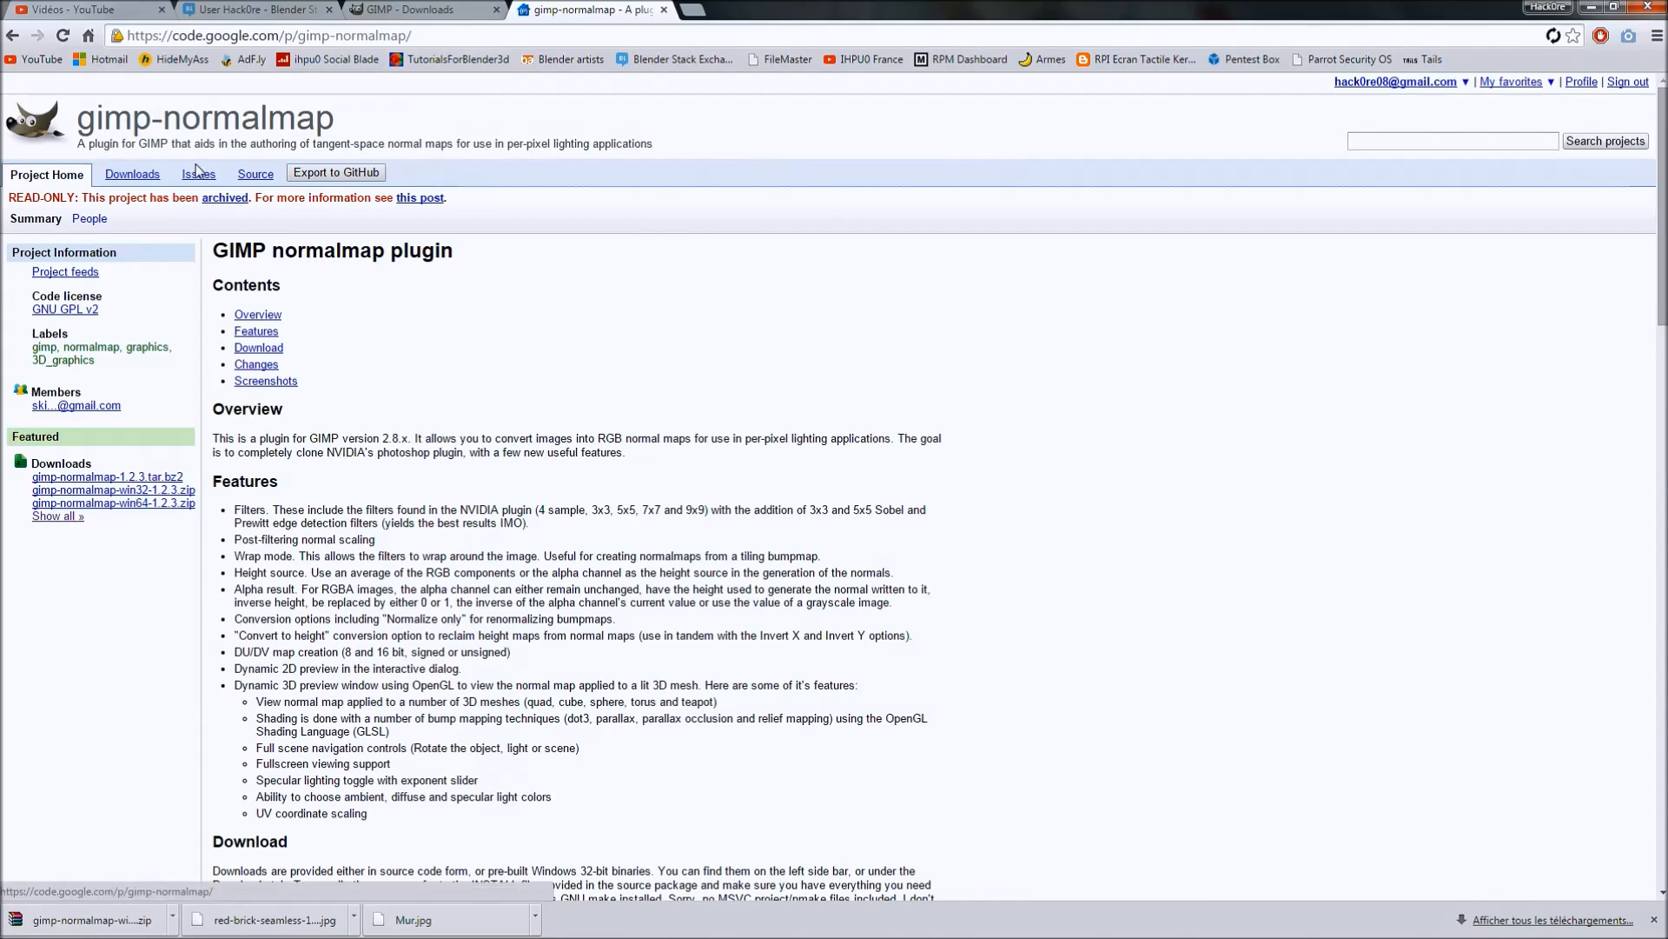
click(130, 177)
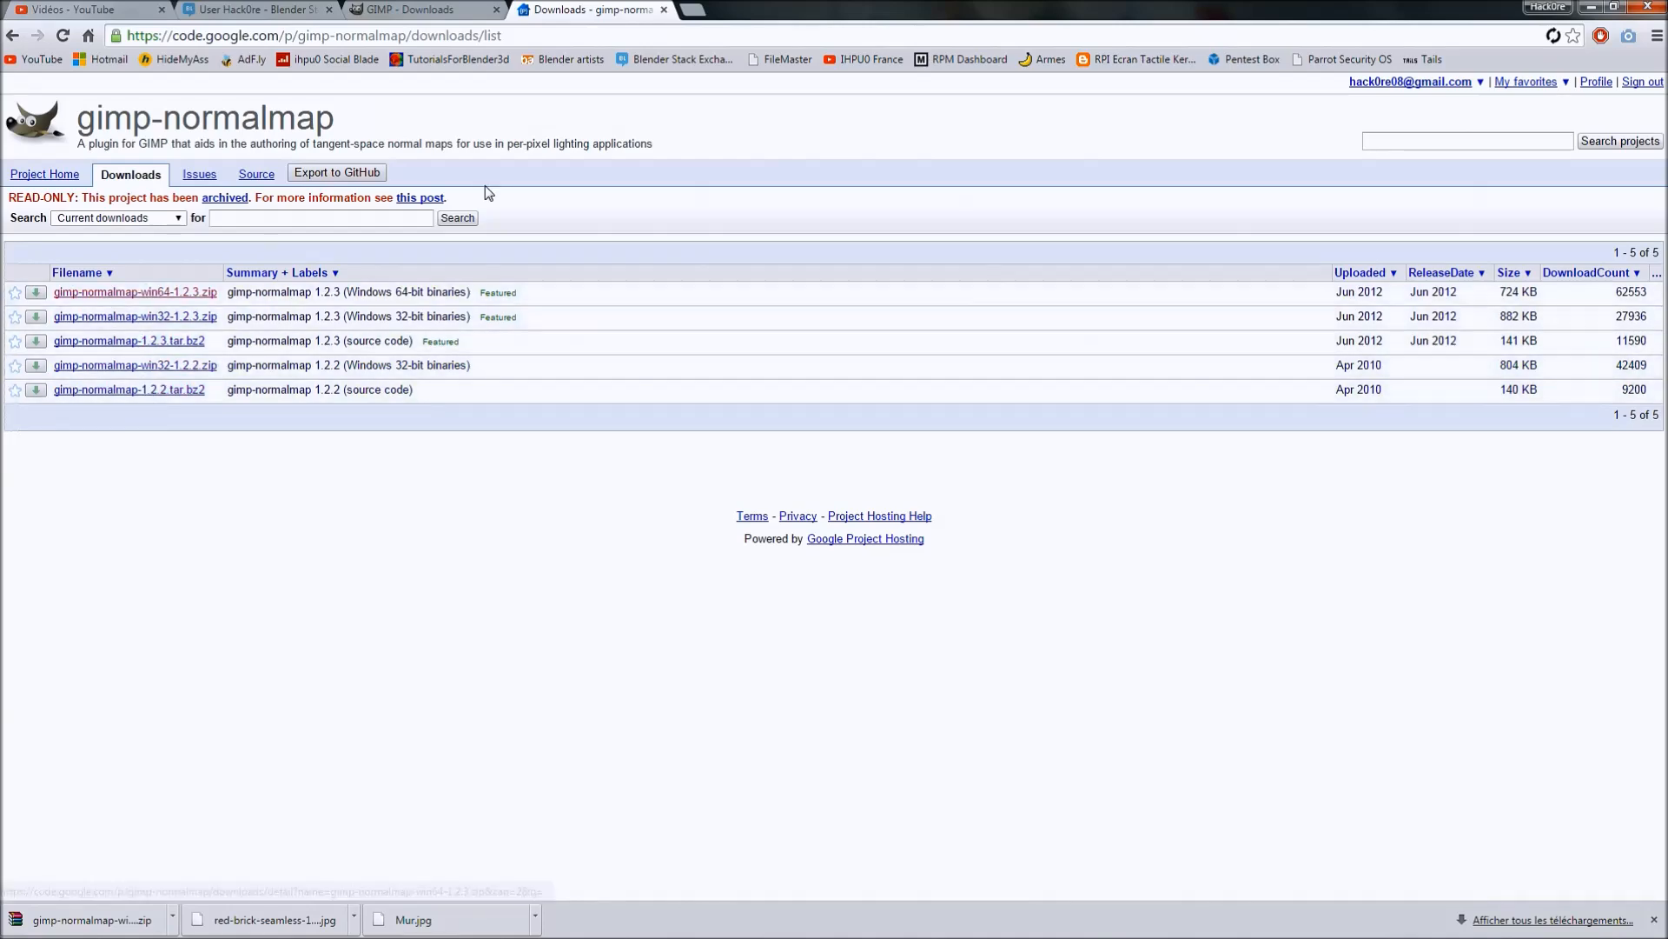
click(1591, 6)
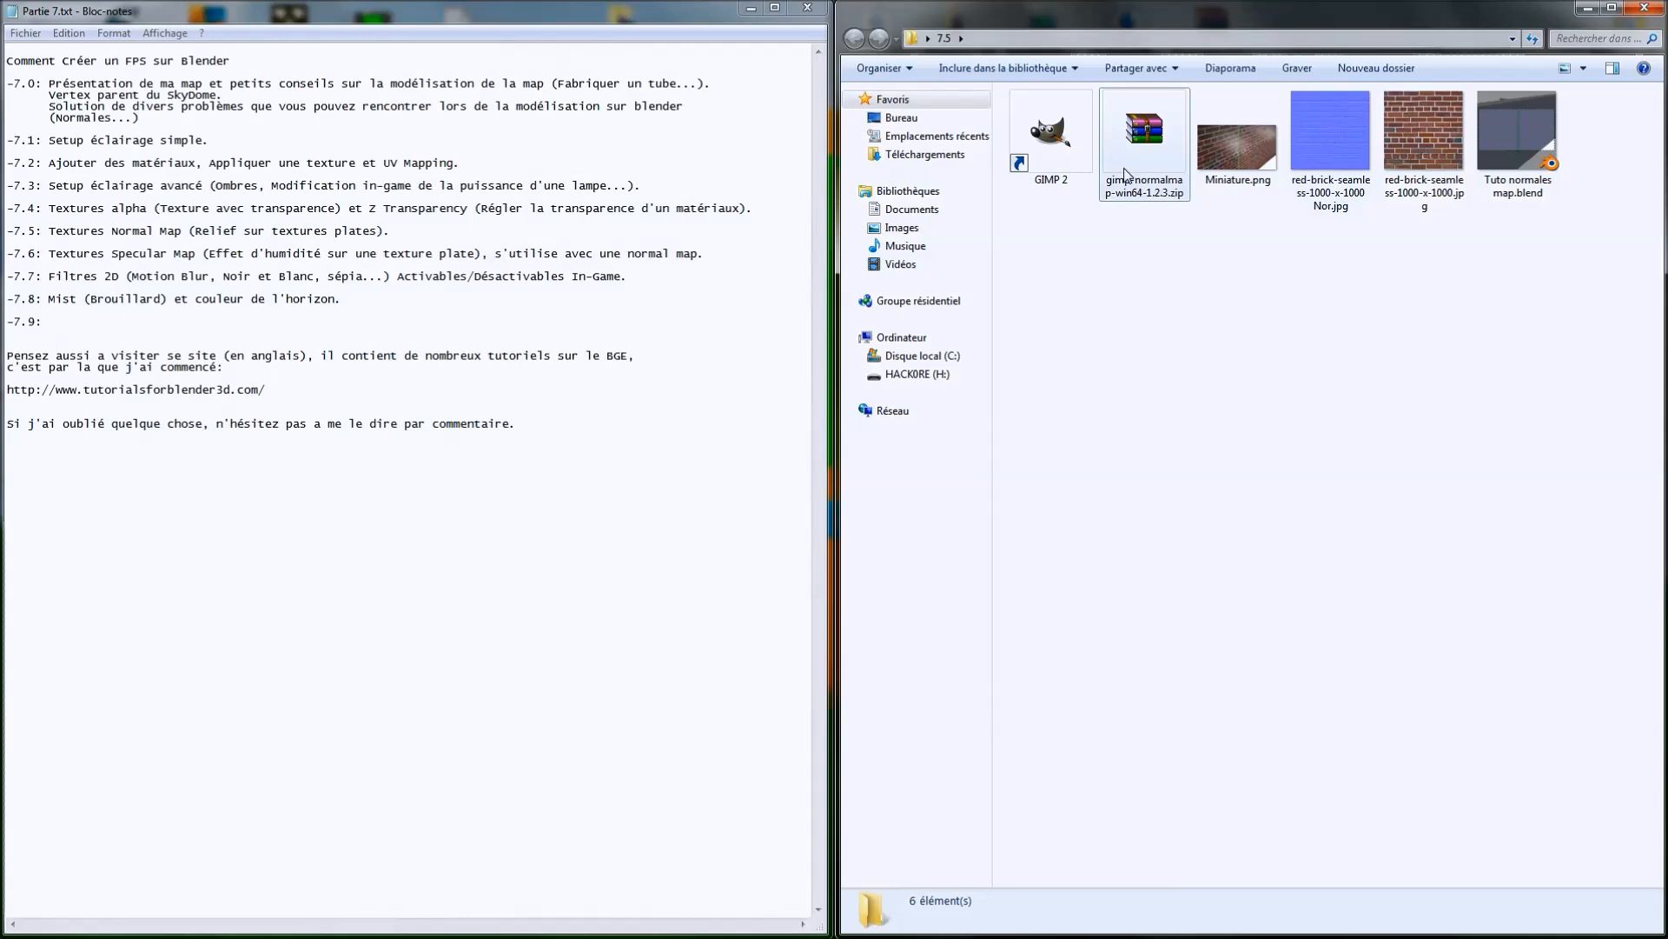
Open readme.txt from the gimp-normalmap-win64-1.2.3.zip archive and place it beside the archive's file list
double_click(1148, 163)
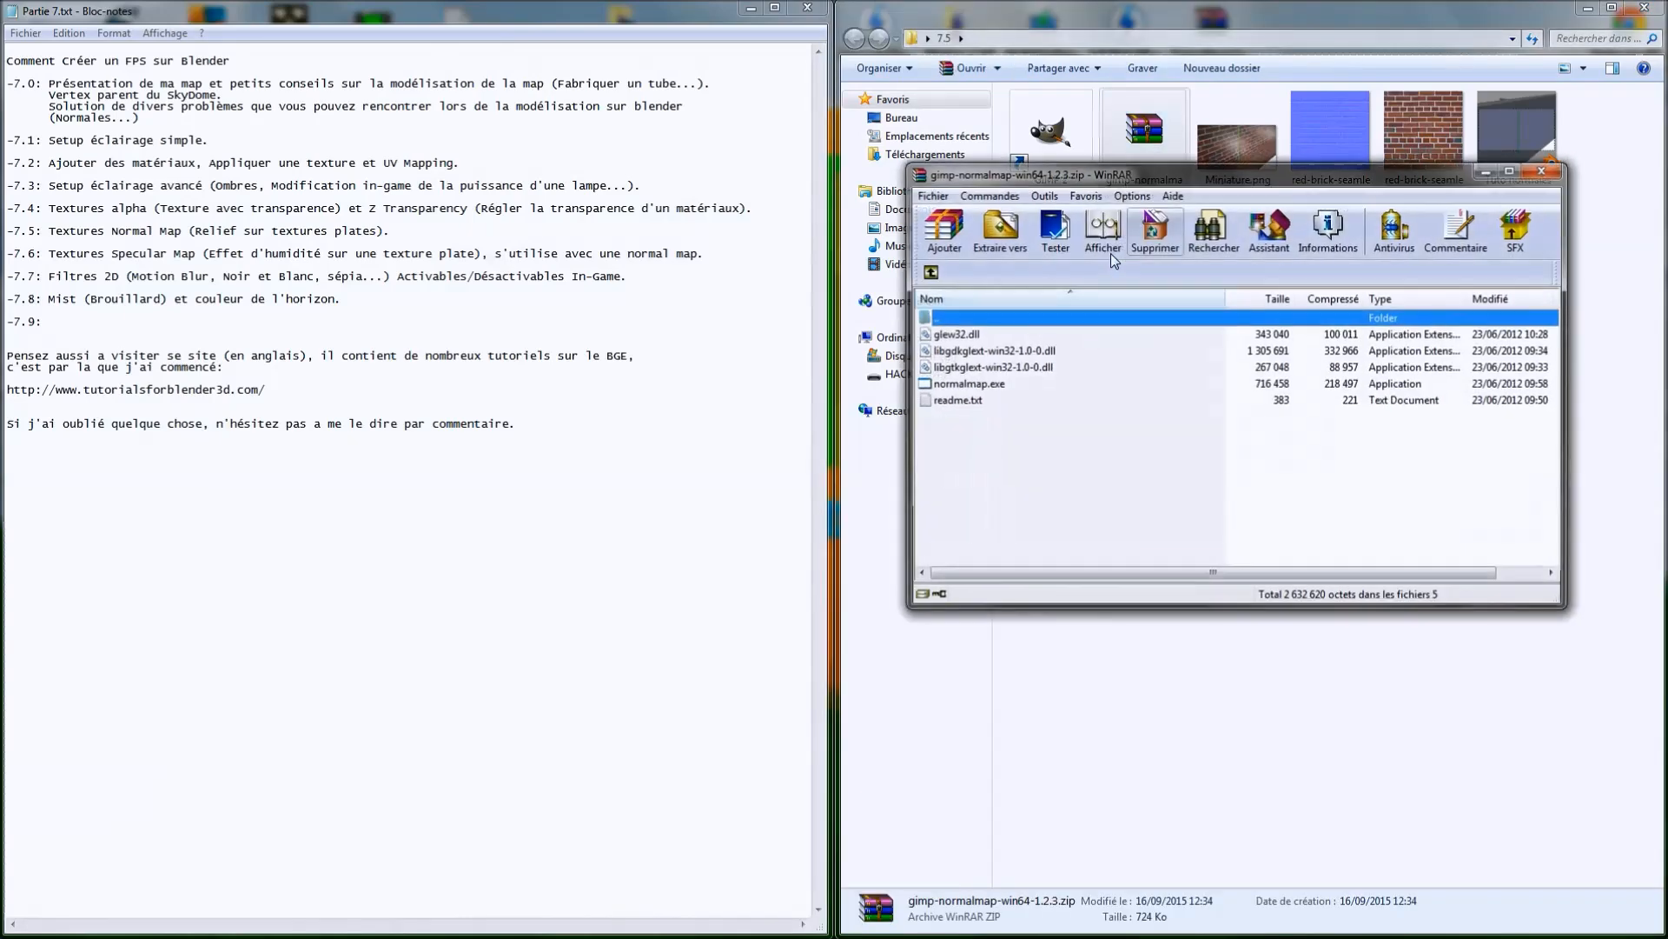
double_click(964, 401)
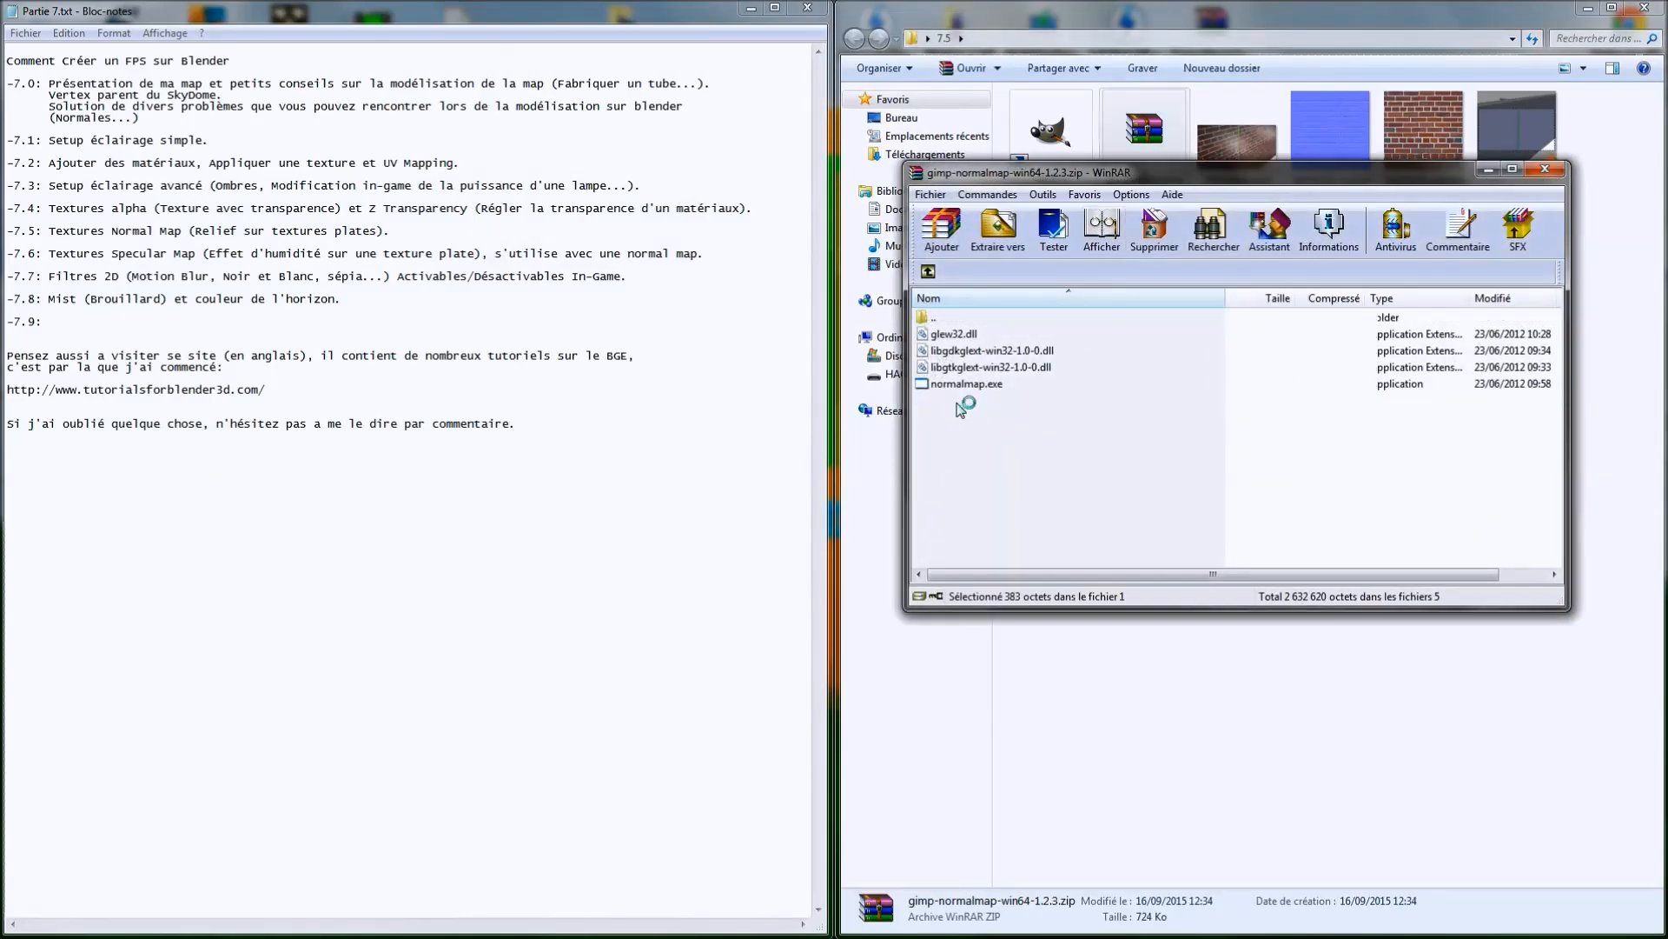
drag(274, 623, 260, 594)
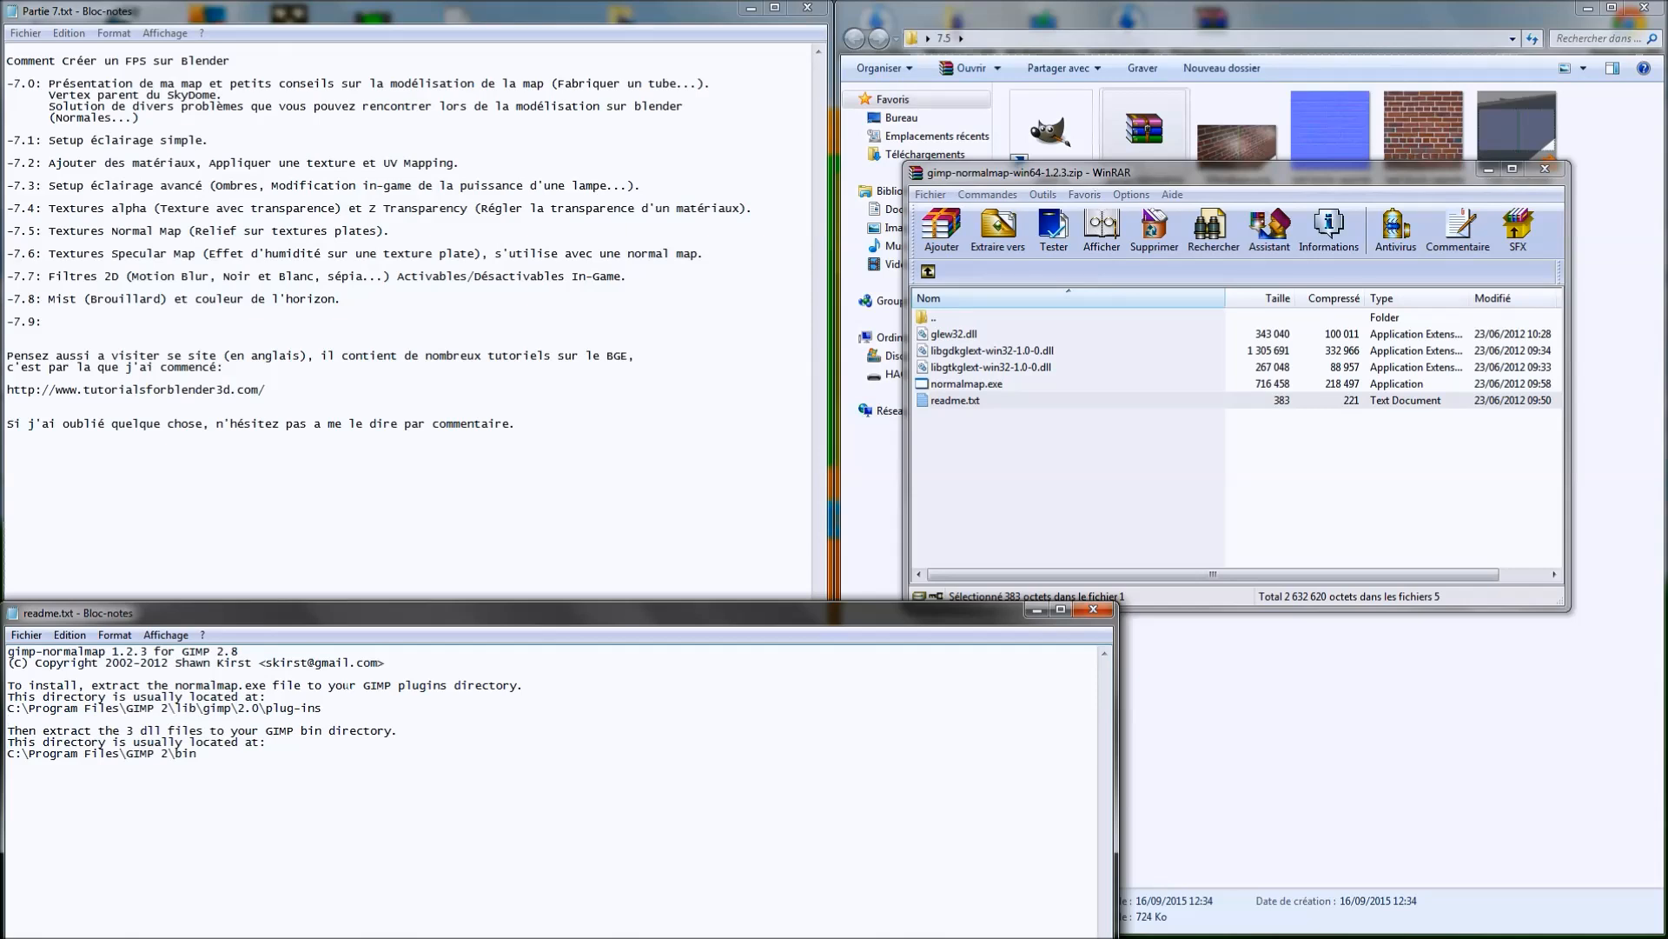
Read in the readme where normalmap.exe and the three DLL files must be extracted, then close the readme and the archive
click(973, 385)
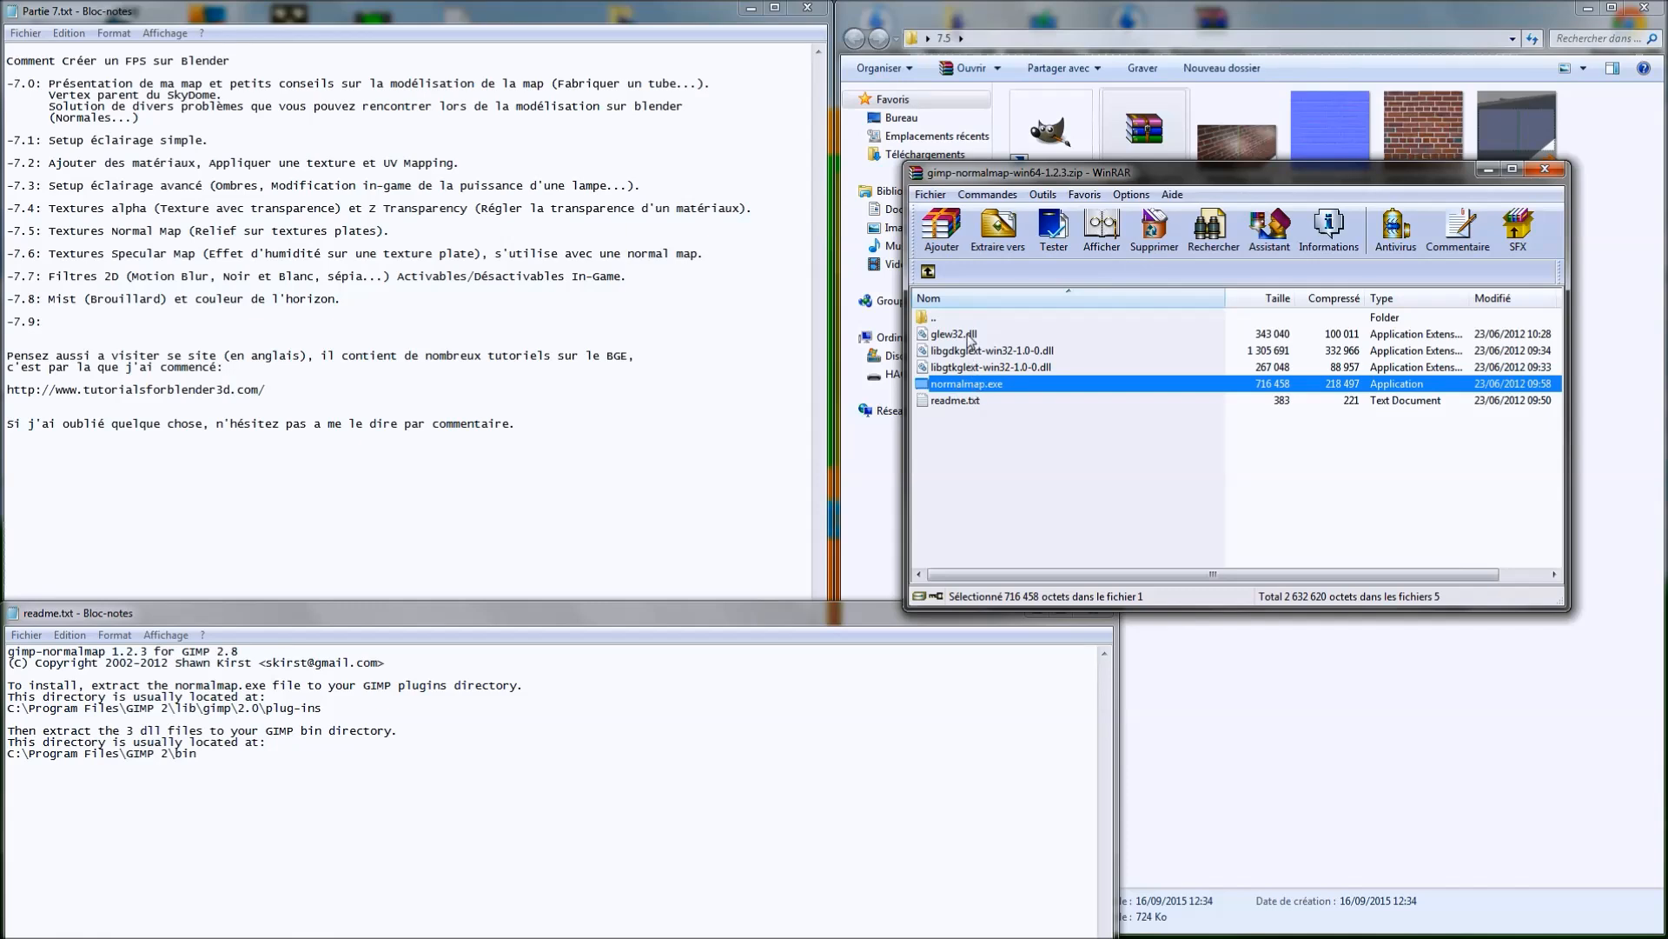
click(959, 399)
click(946, 385)
click(8, 715)
drag(322, 708, 22, 708)
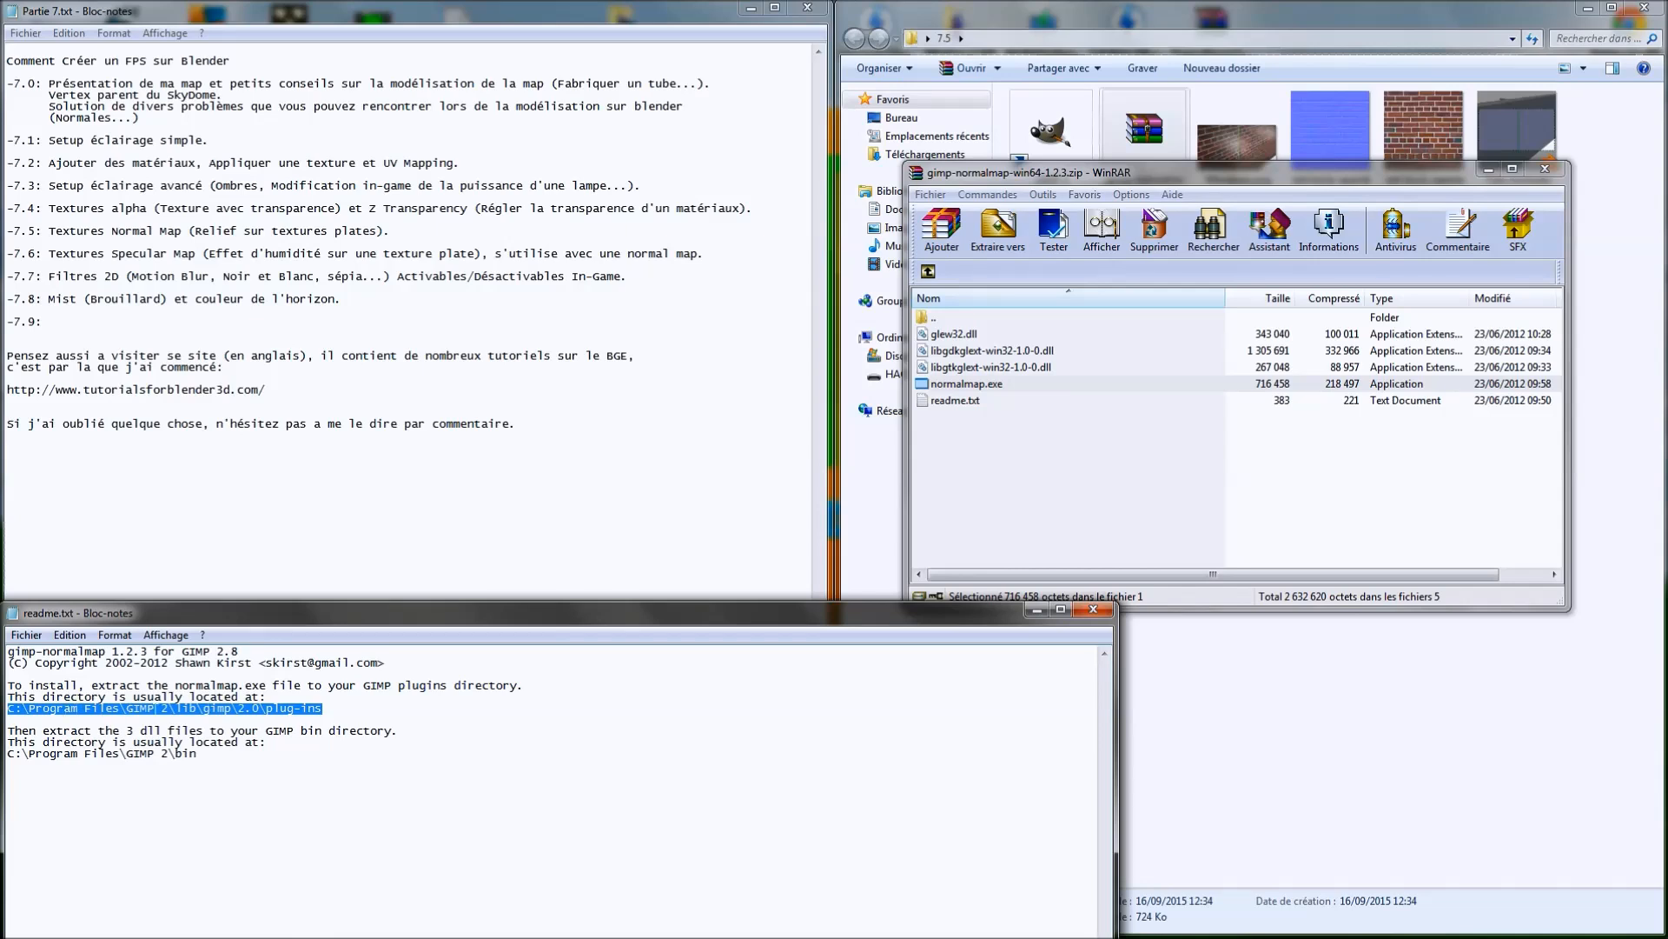
click(233, 782)
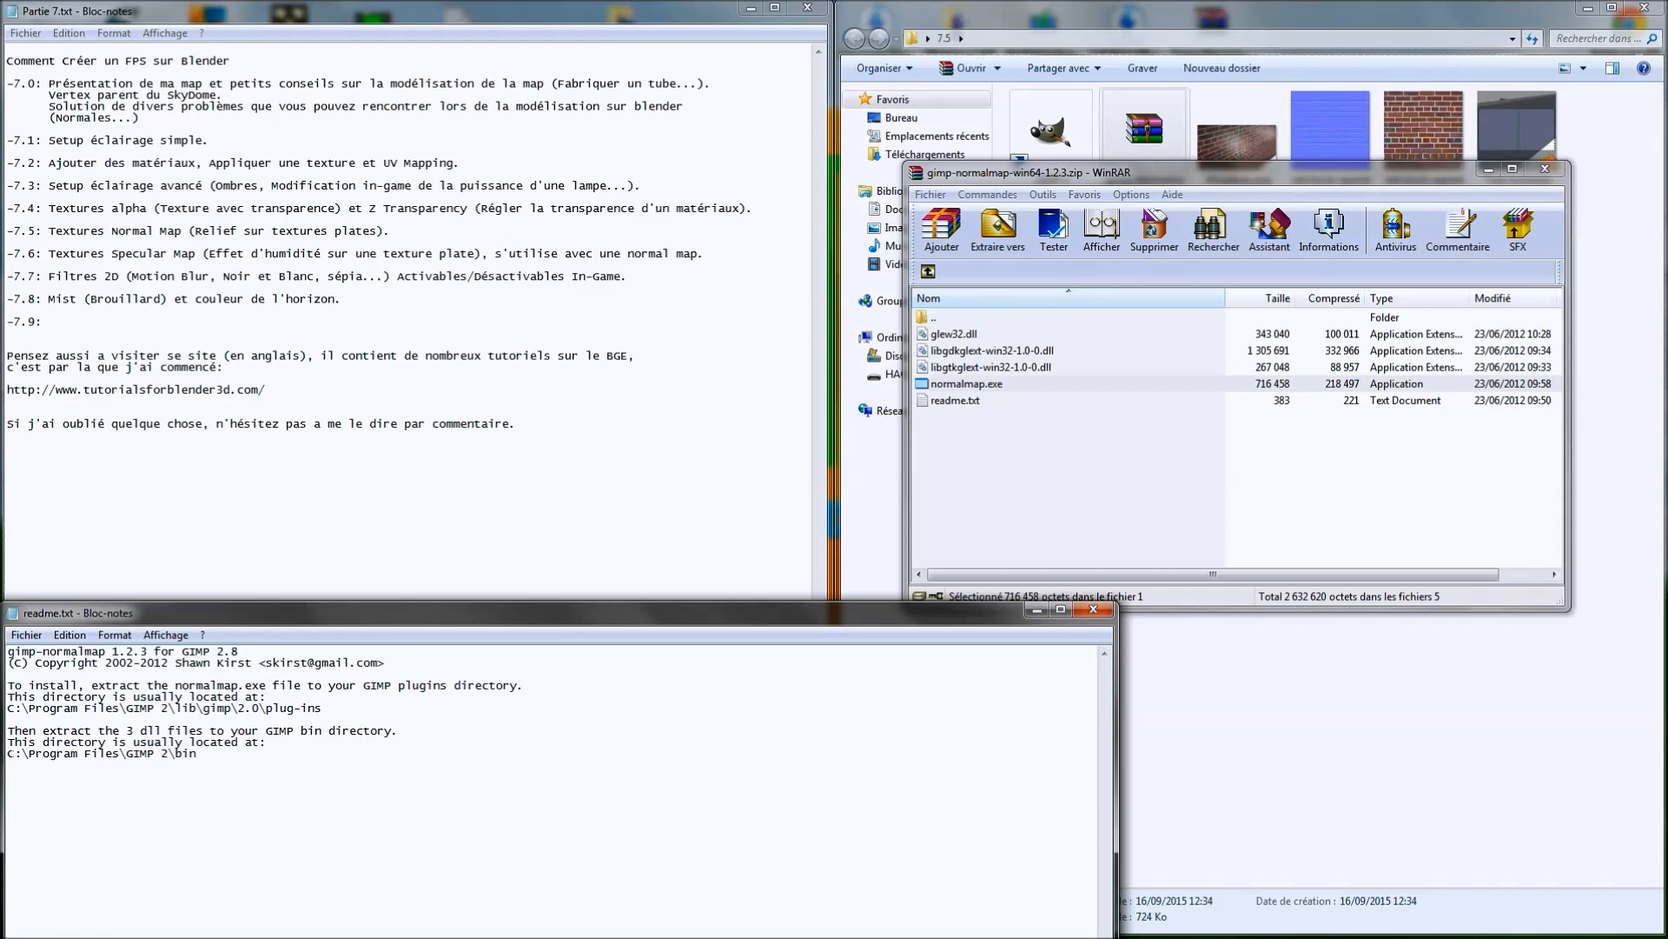
drag(7, 754, 198, 753)
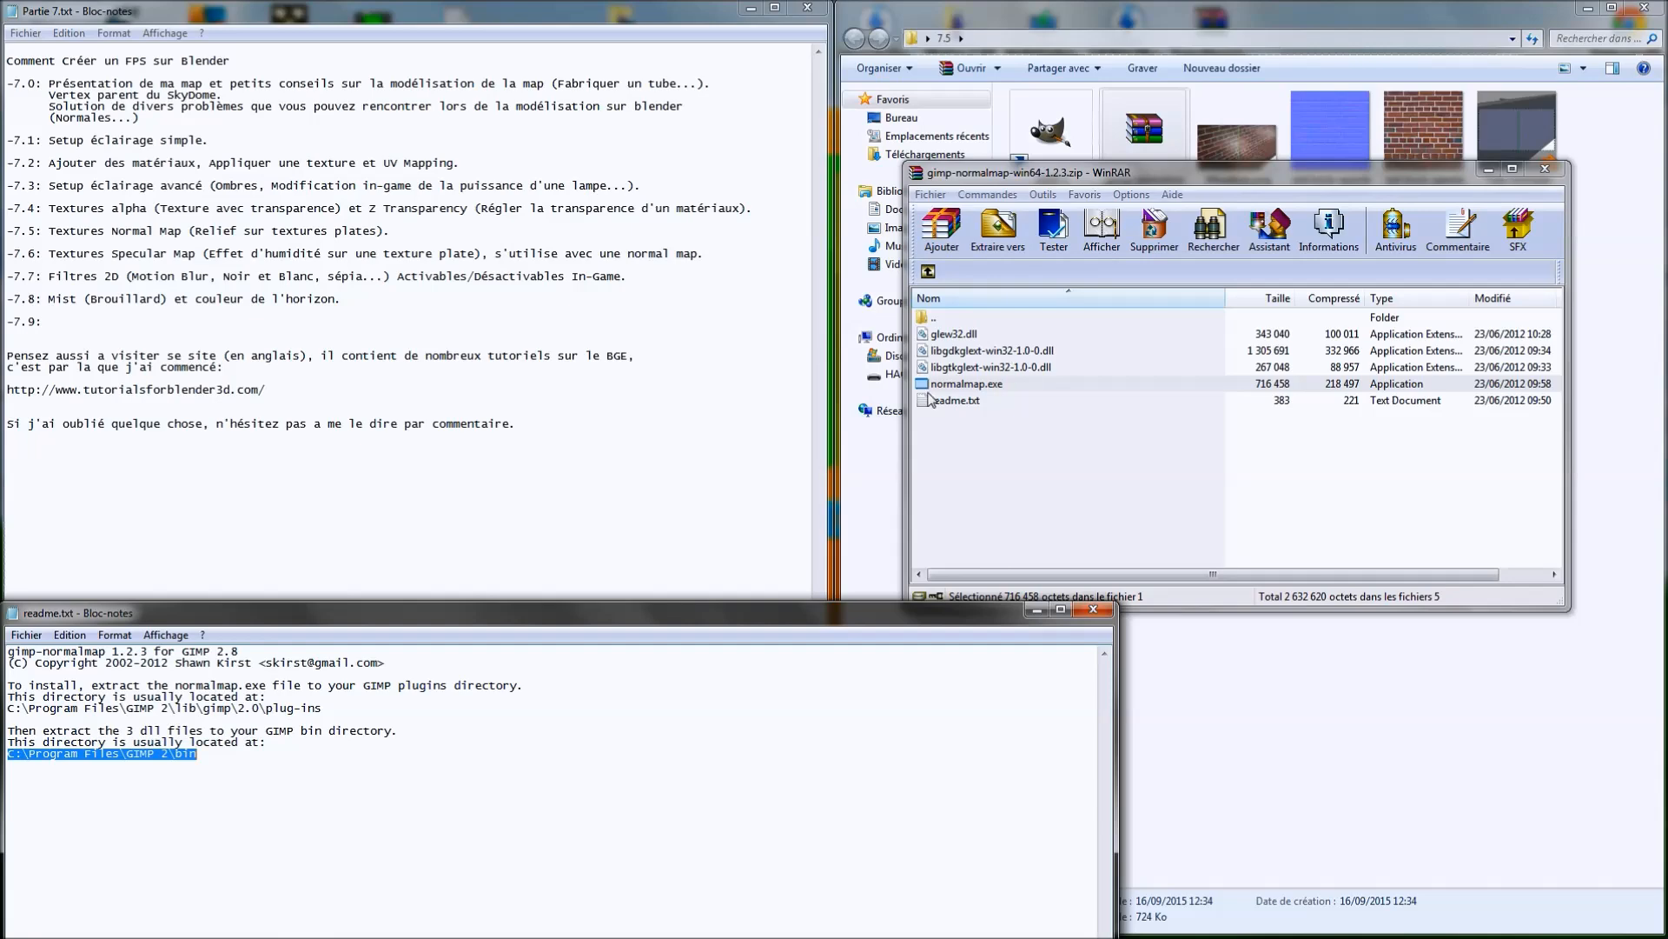
click(1094, 610)
click(1544, 168)
Open the brick texture red-brick-seamless-1000-x-1000.jpg in GIMP
click(1439, 155)
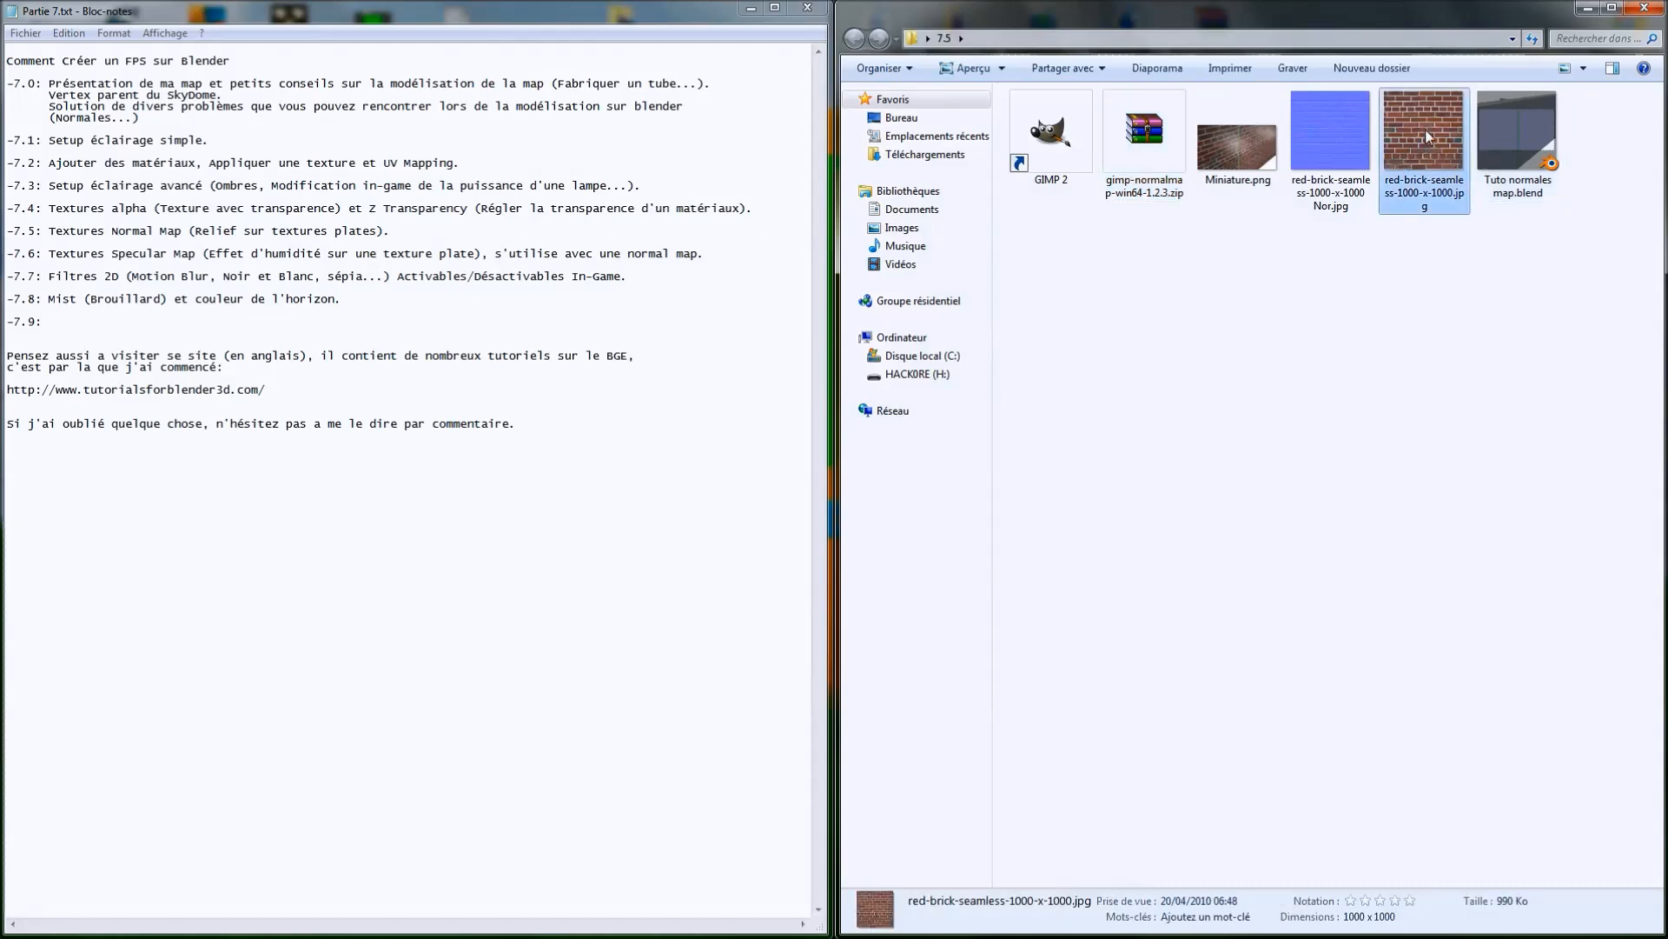
click(1326, 154)
click(1432, 143)
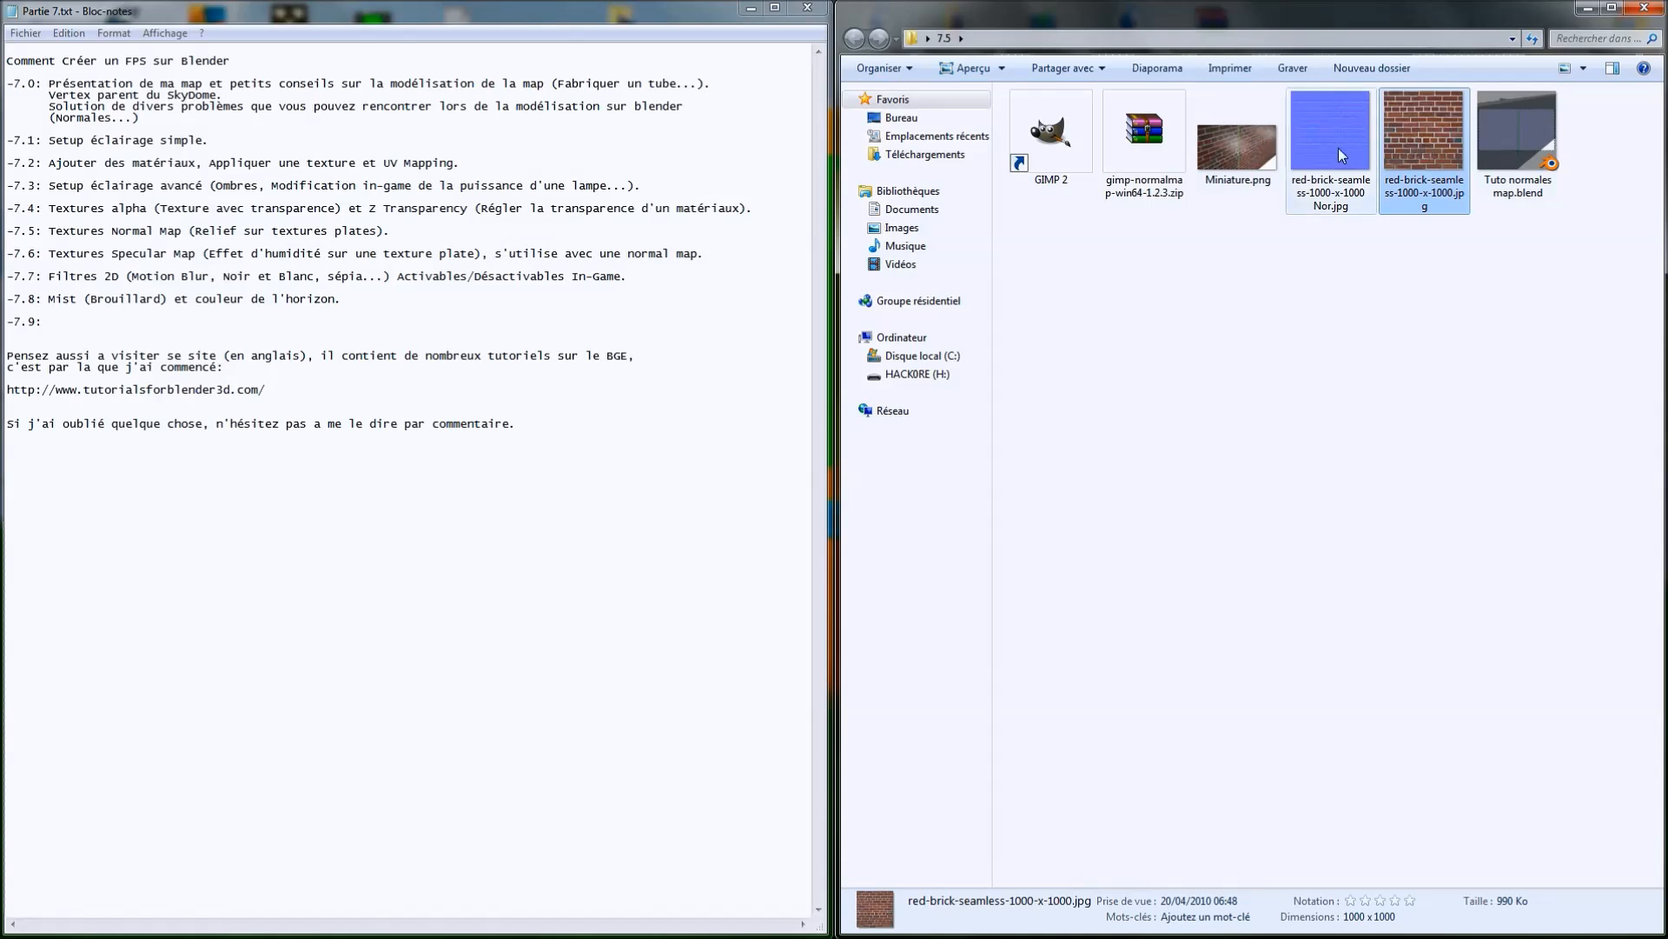
drag(1415, 136, 1052, 156)
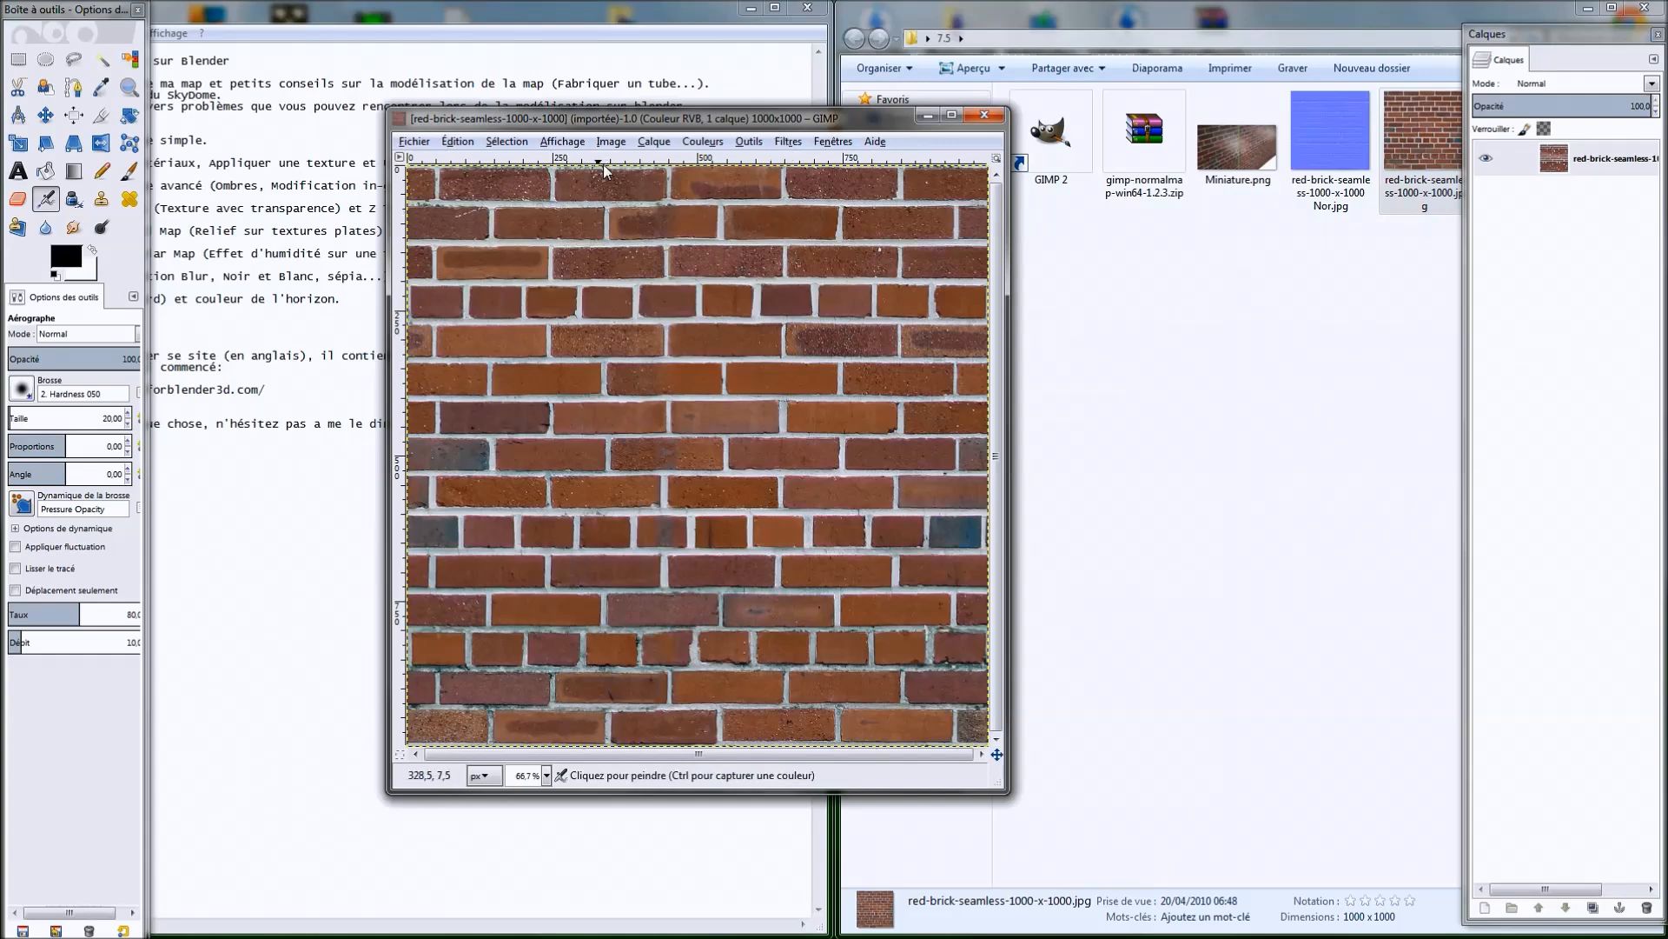
Start the Normalmap filter on the brick texture and place its dialog over the image
click(788, 142)
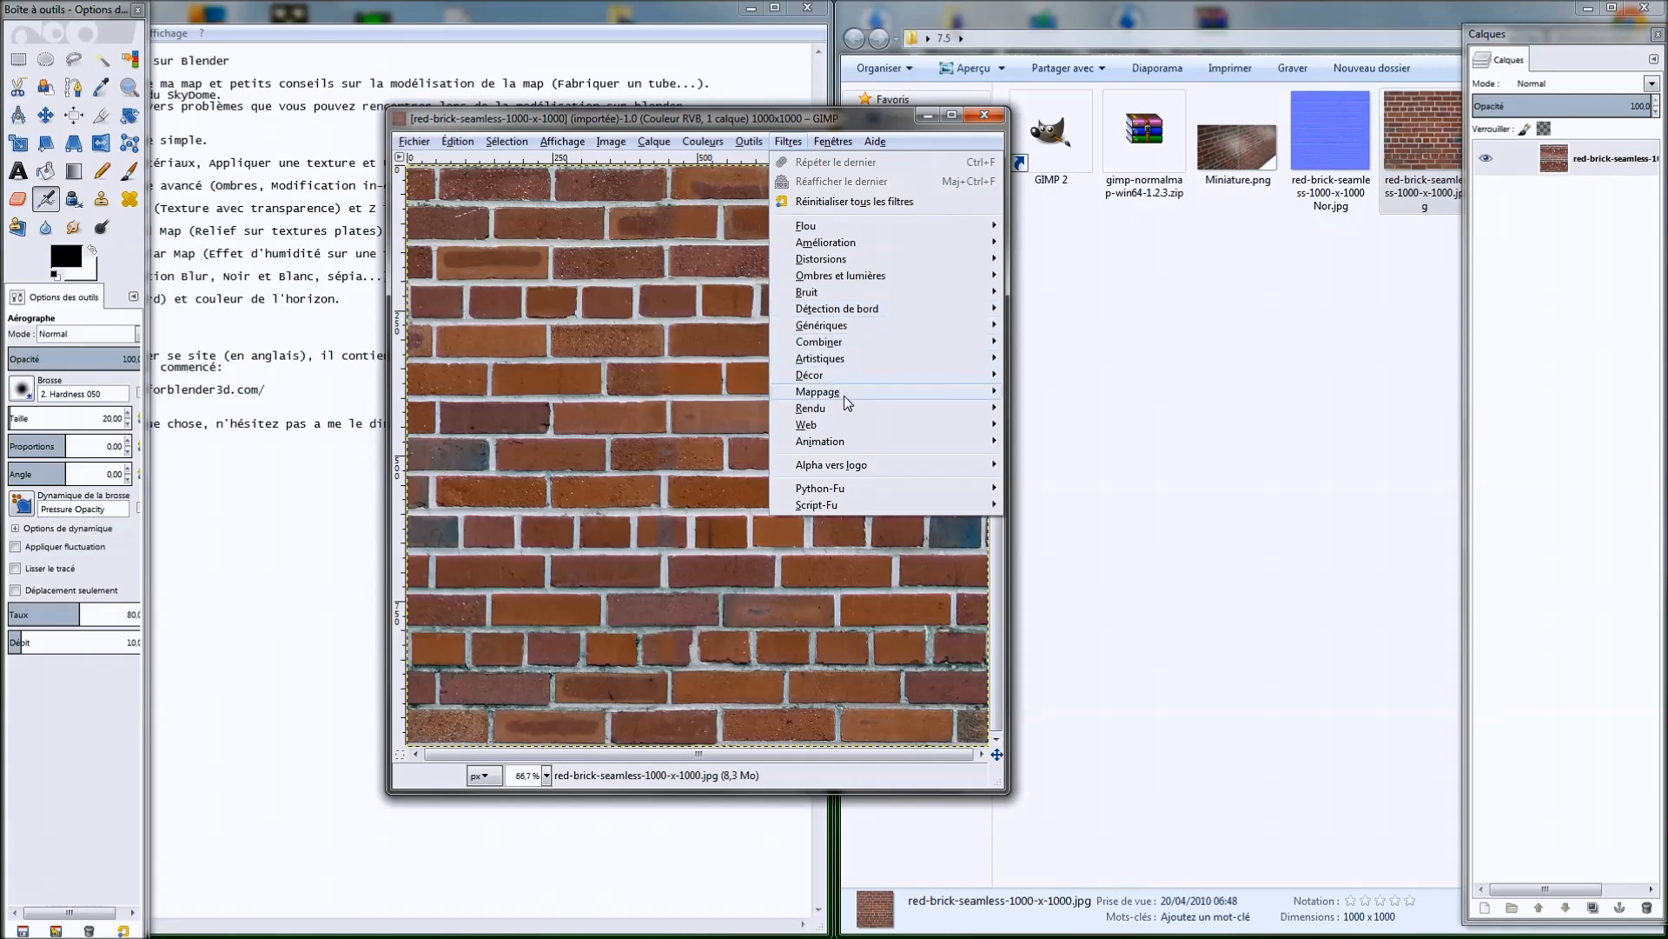
mouse_move(996, 398)
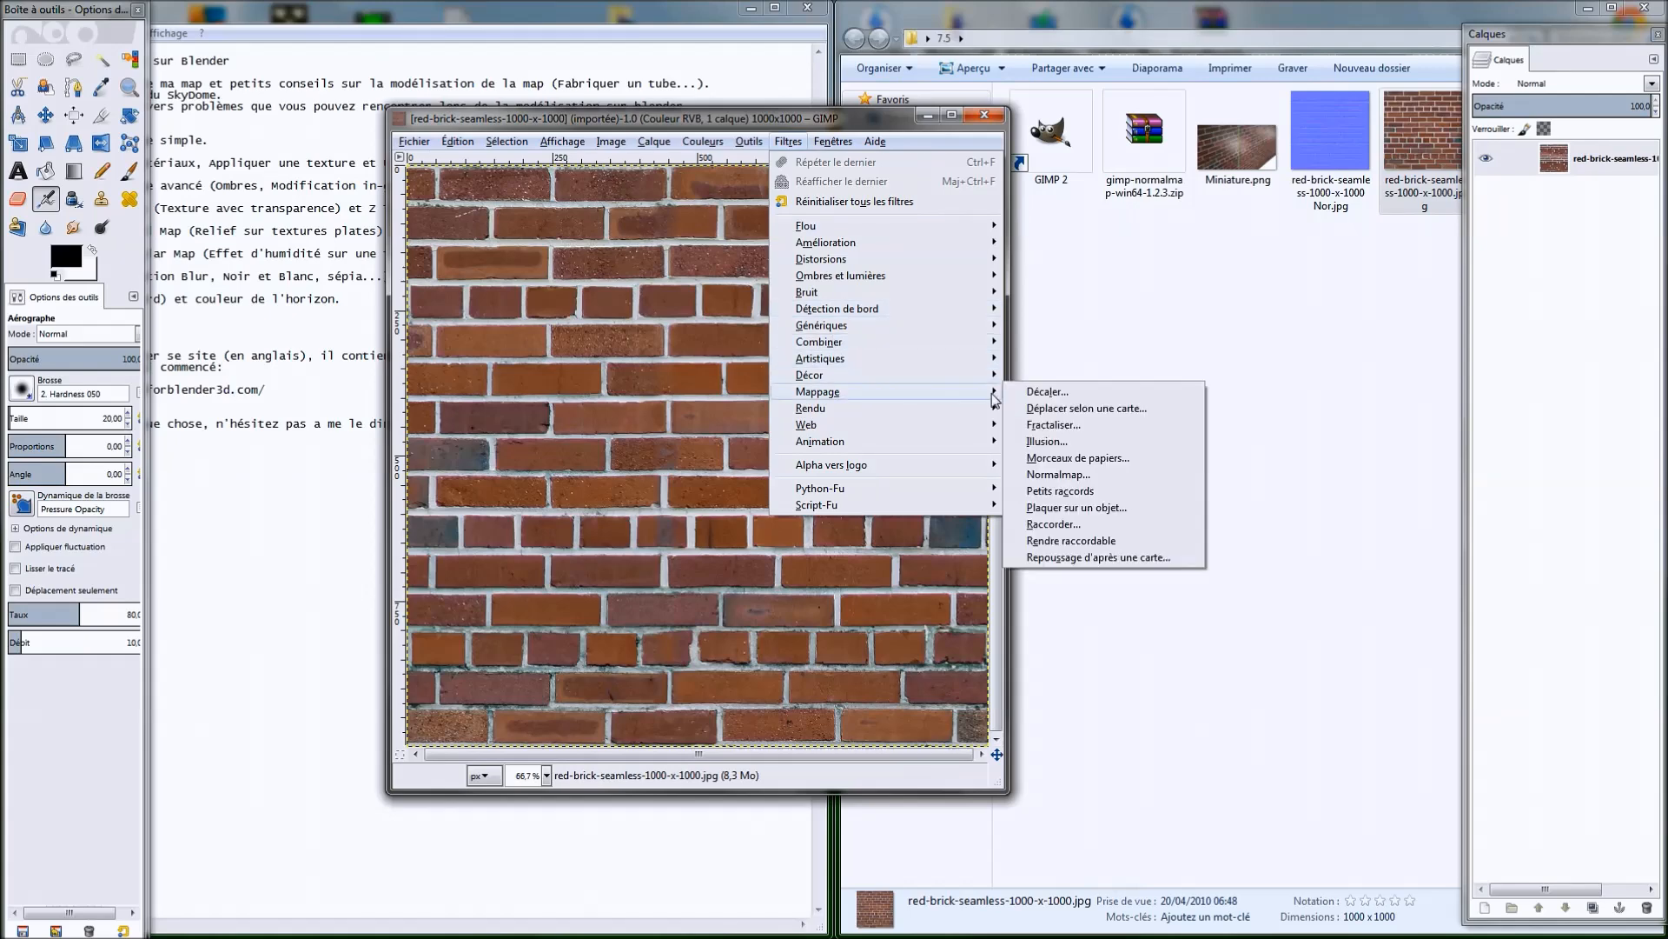
click(1081, 478)
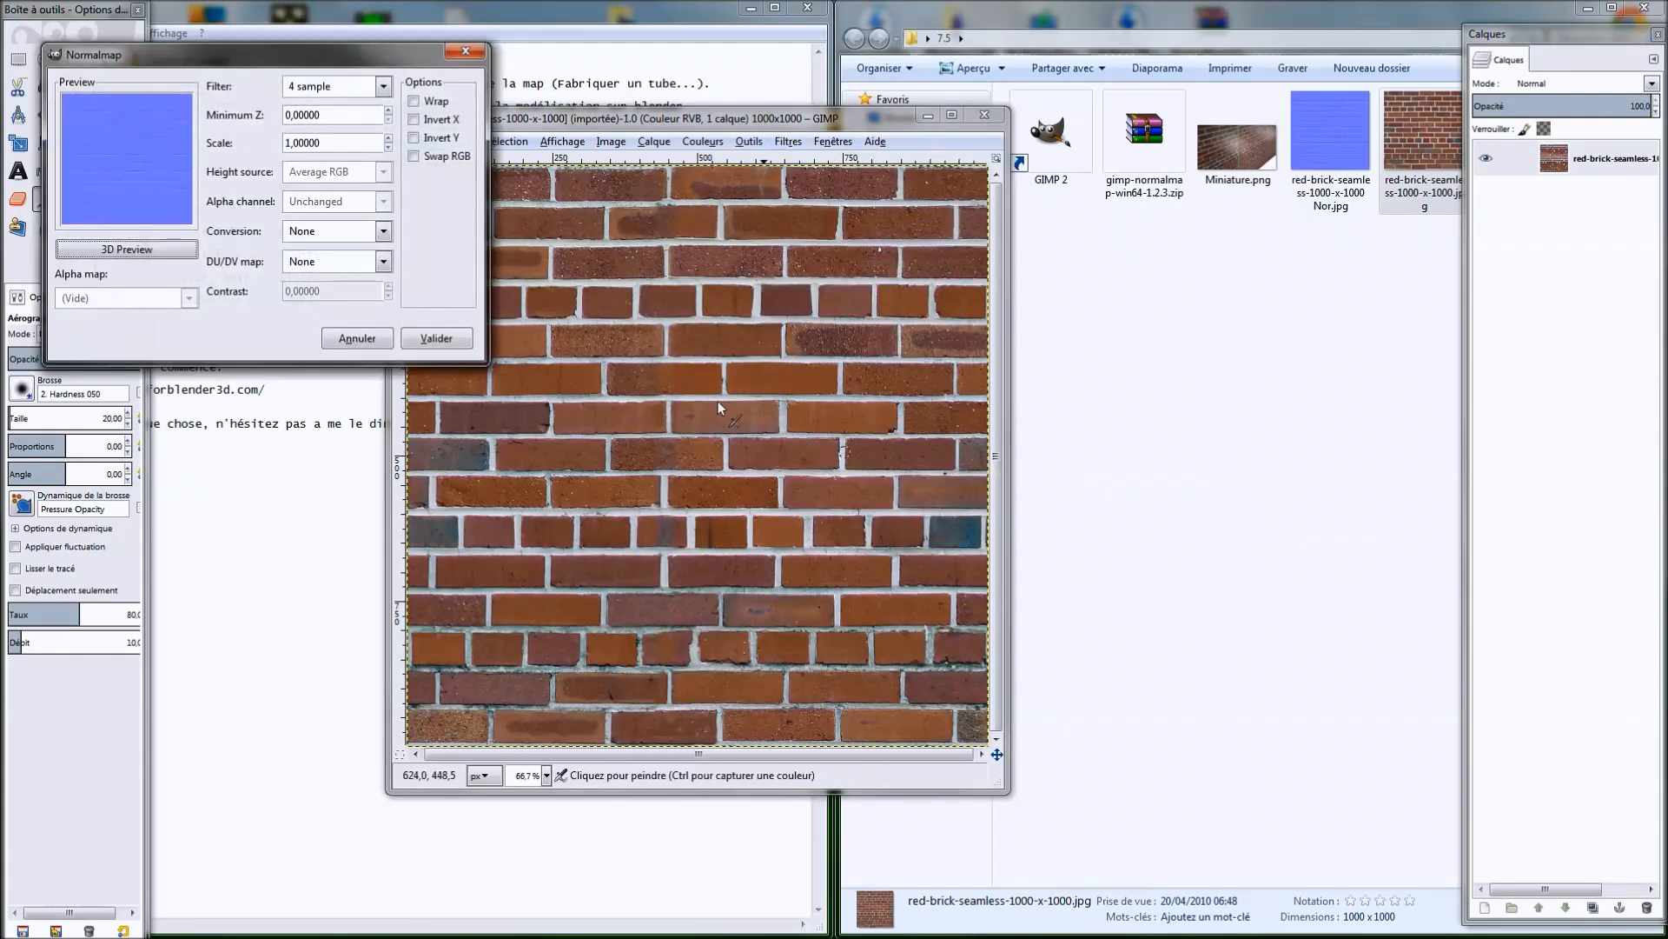
drag(383, 64, 699, 235)
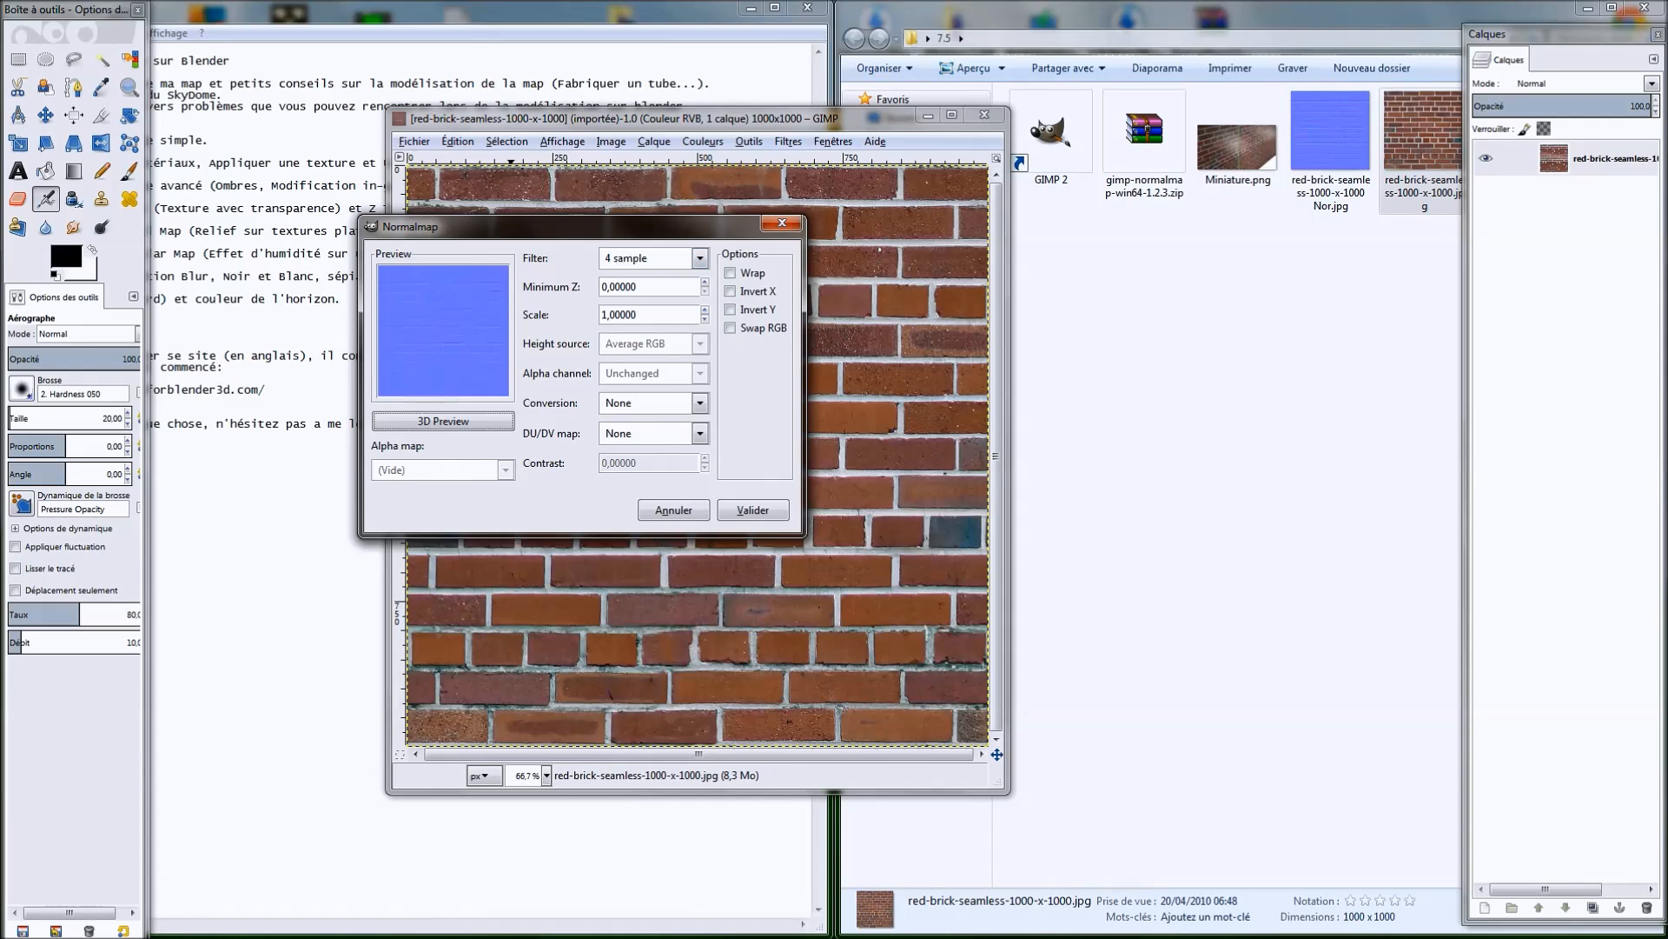
Set the normal map's scale to 8 and open the filter's 3D preview
drag(643, 316, 599, 315)
click(636, 317)
click(707, 309)
click(708, 309)
click(708, 309)
click(706, 310)
click(705, 309)
double_click(603, 315)
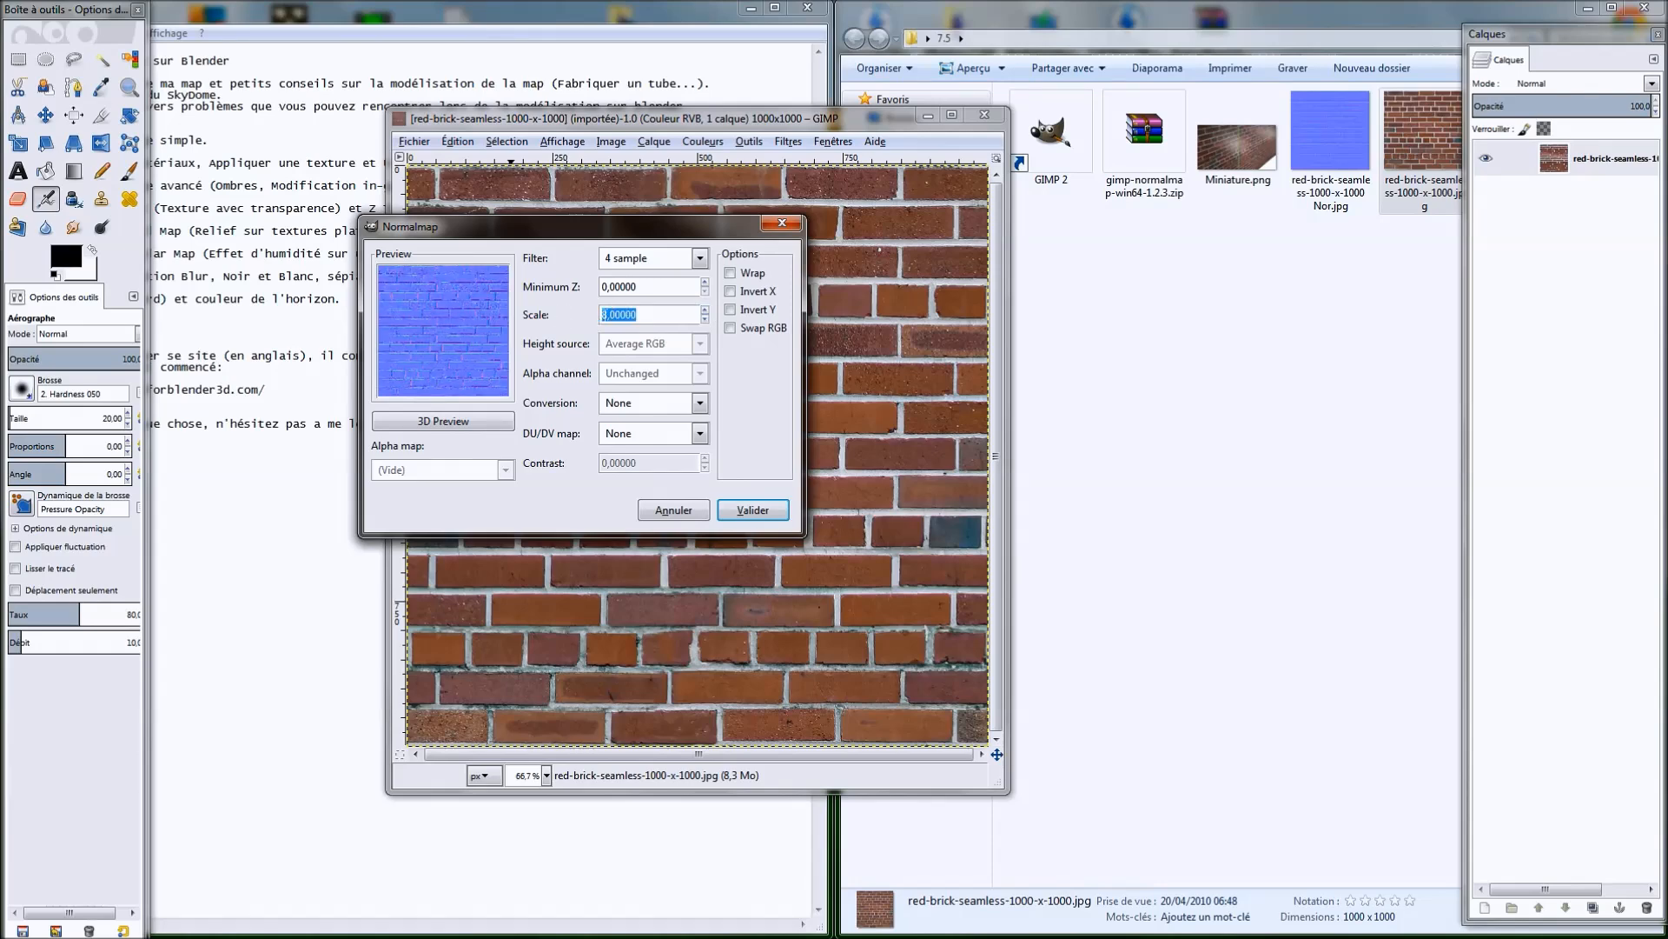
click(639, 315)
click(440, 423)
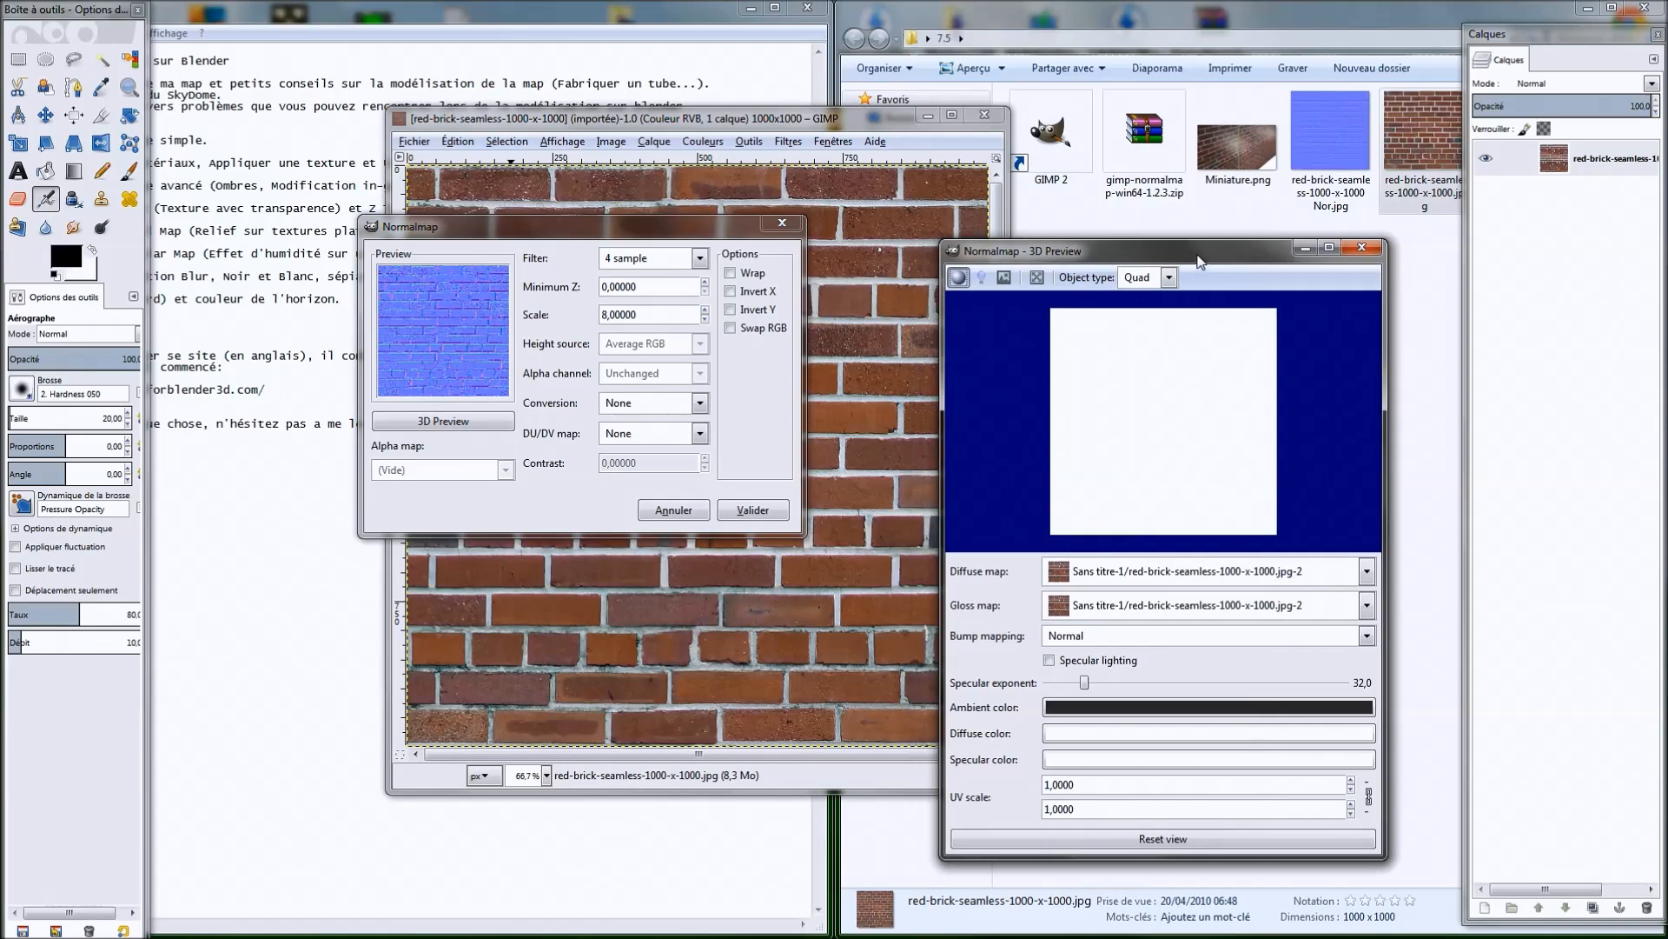
Rotate the quad in the 3D preview to inspect the brick relief, then close the preview and apply the Normalmap filter
drag(1158, 363, 1398, 461)
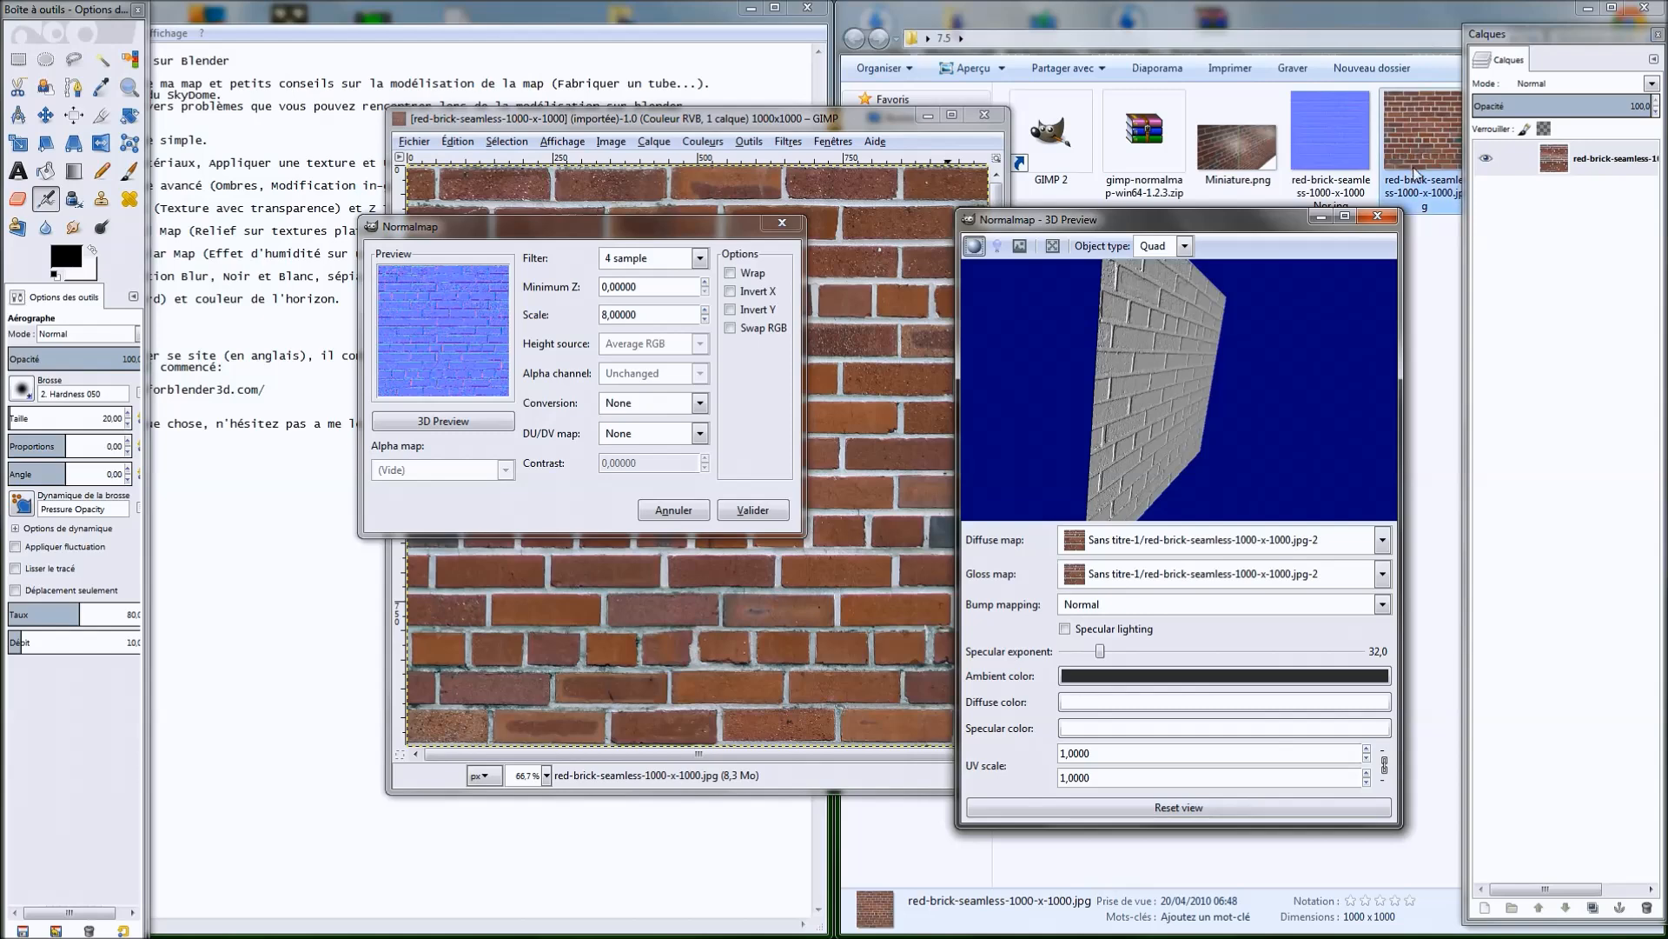
click(1377, 216)
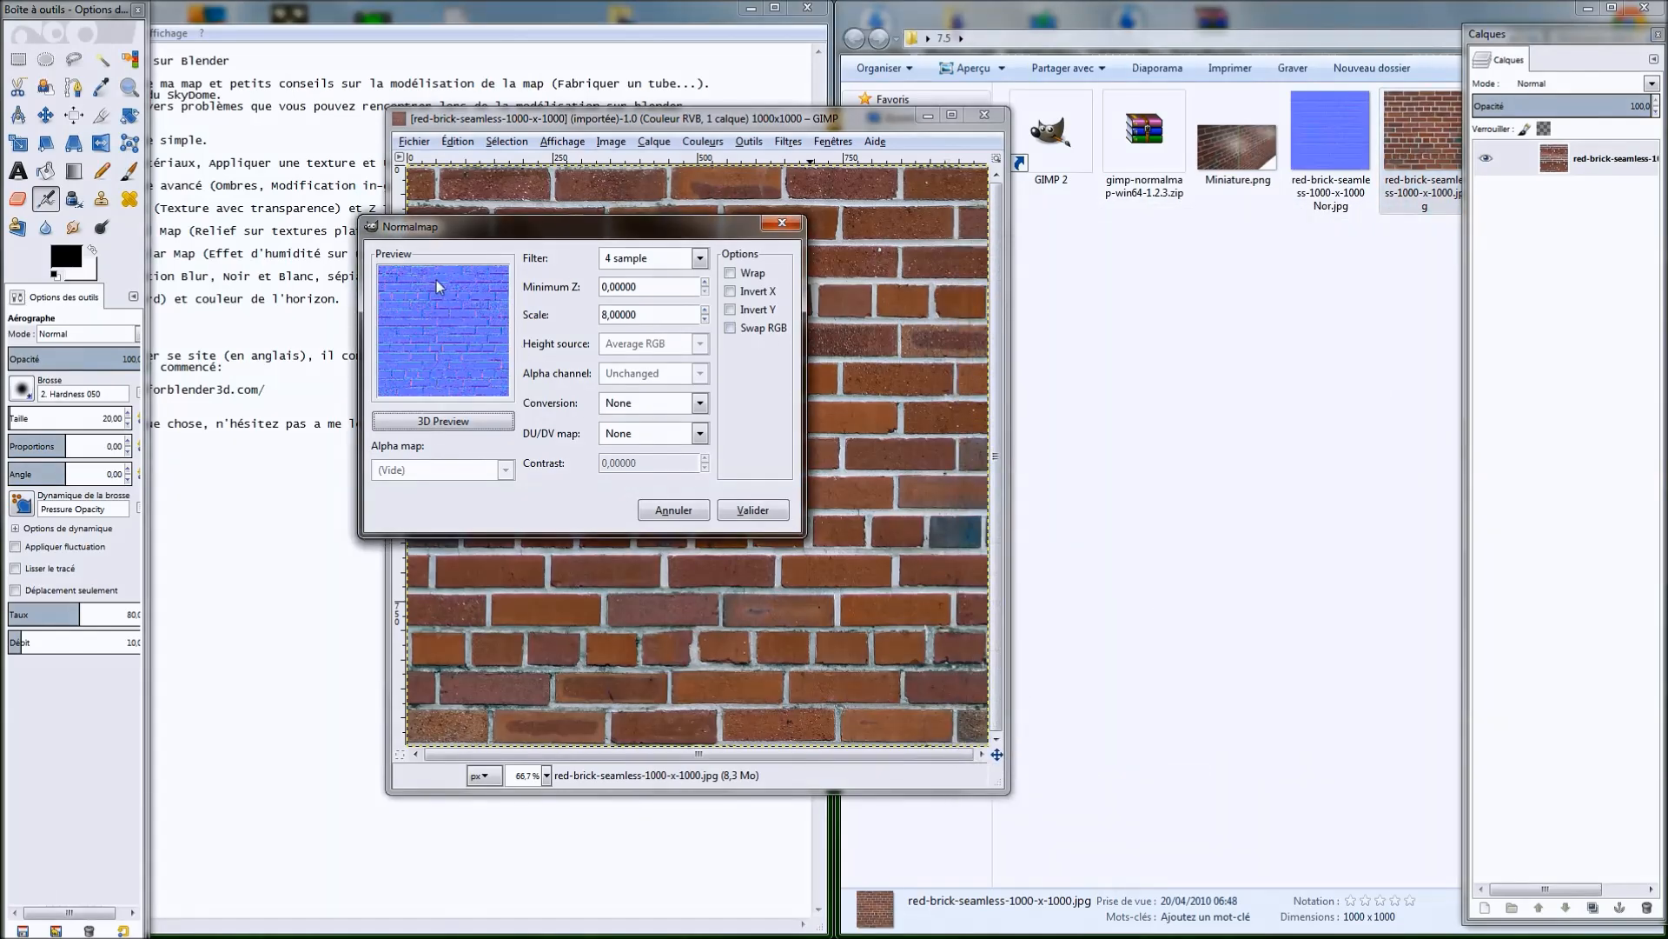
click(750, 513)
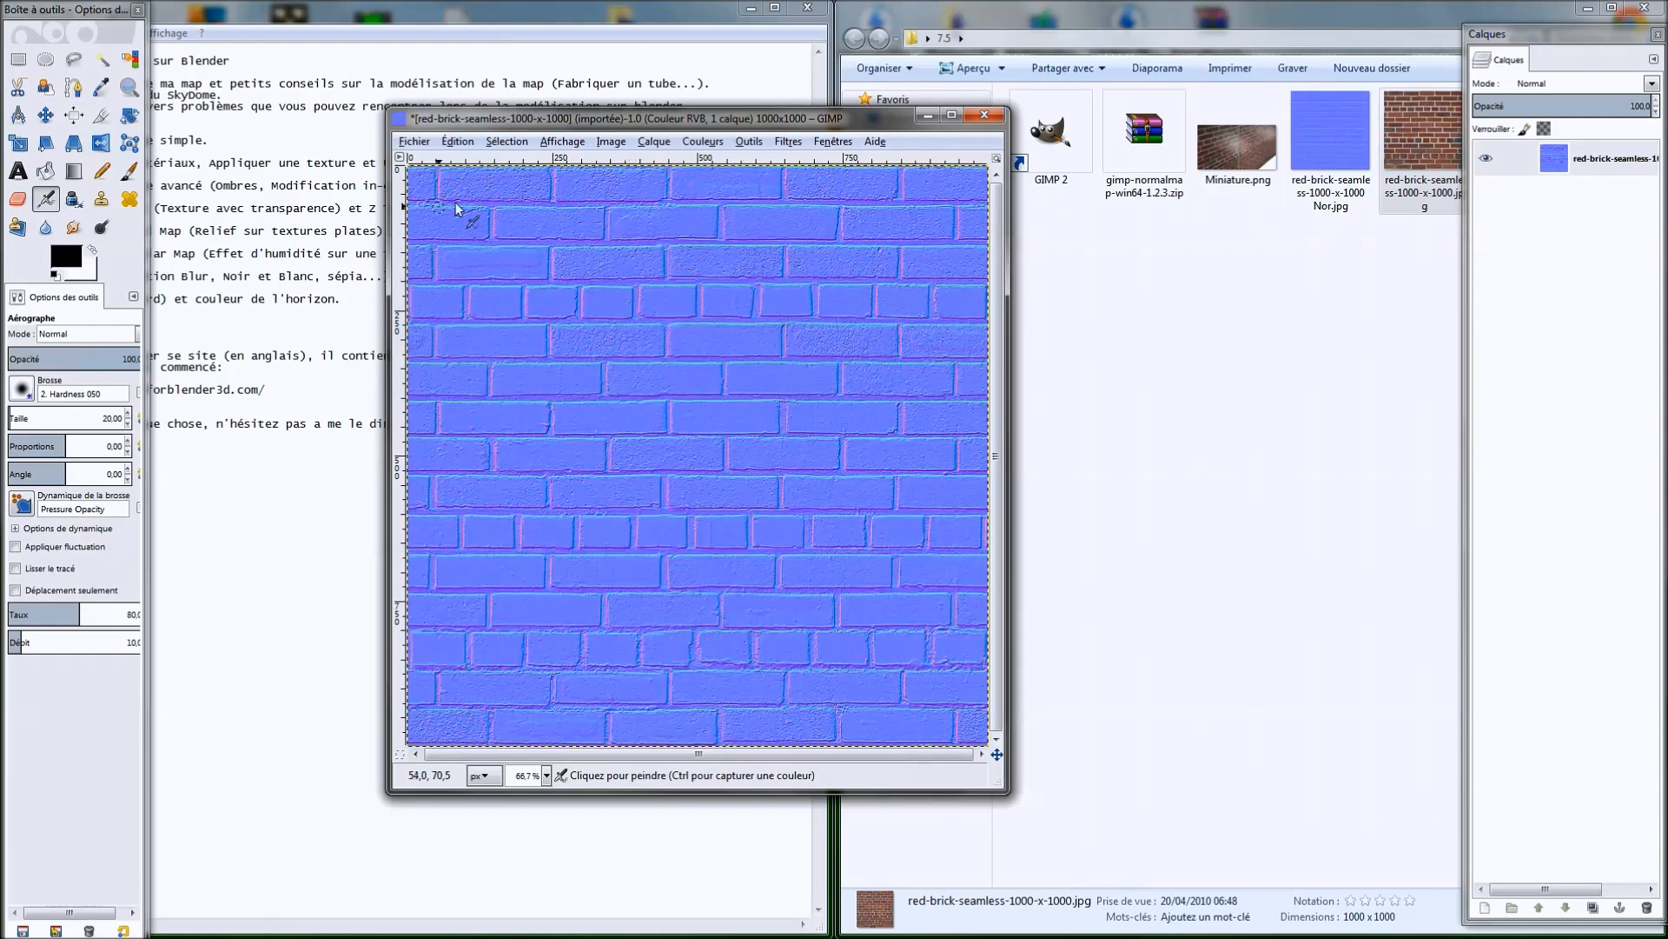
Start exporting the normal map as "red-brick-seamless-1000-x-1000 Nor.jpg" and cancel the export
click(412, 141)
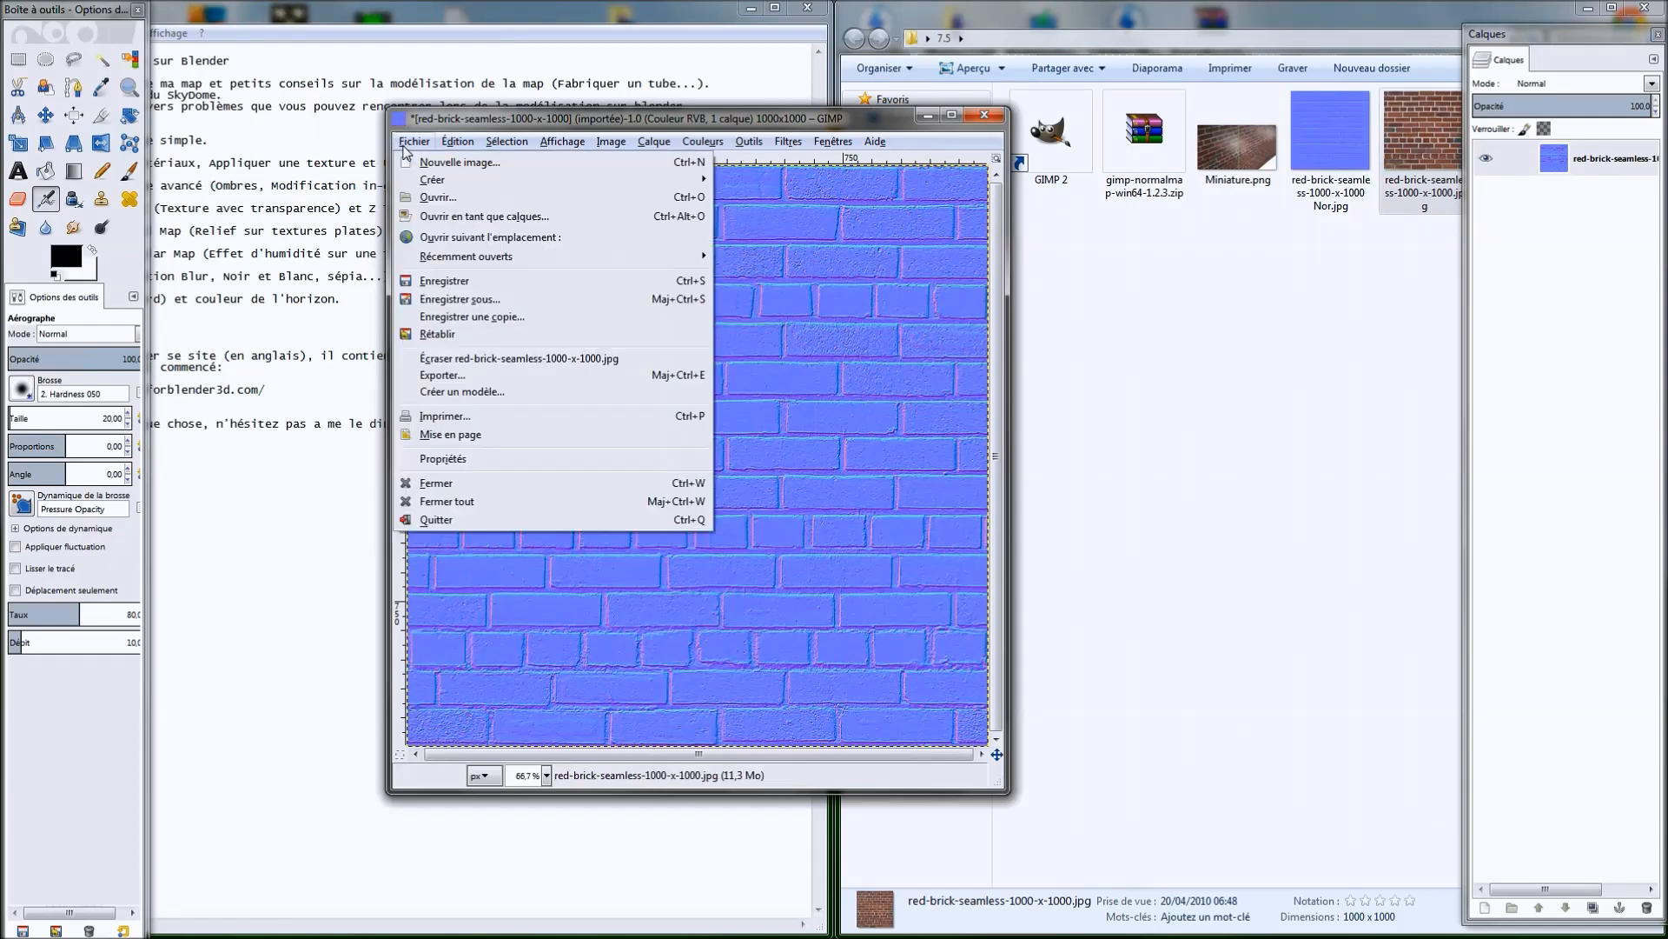
click(459, 375)
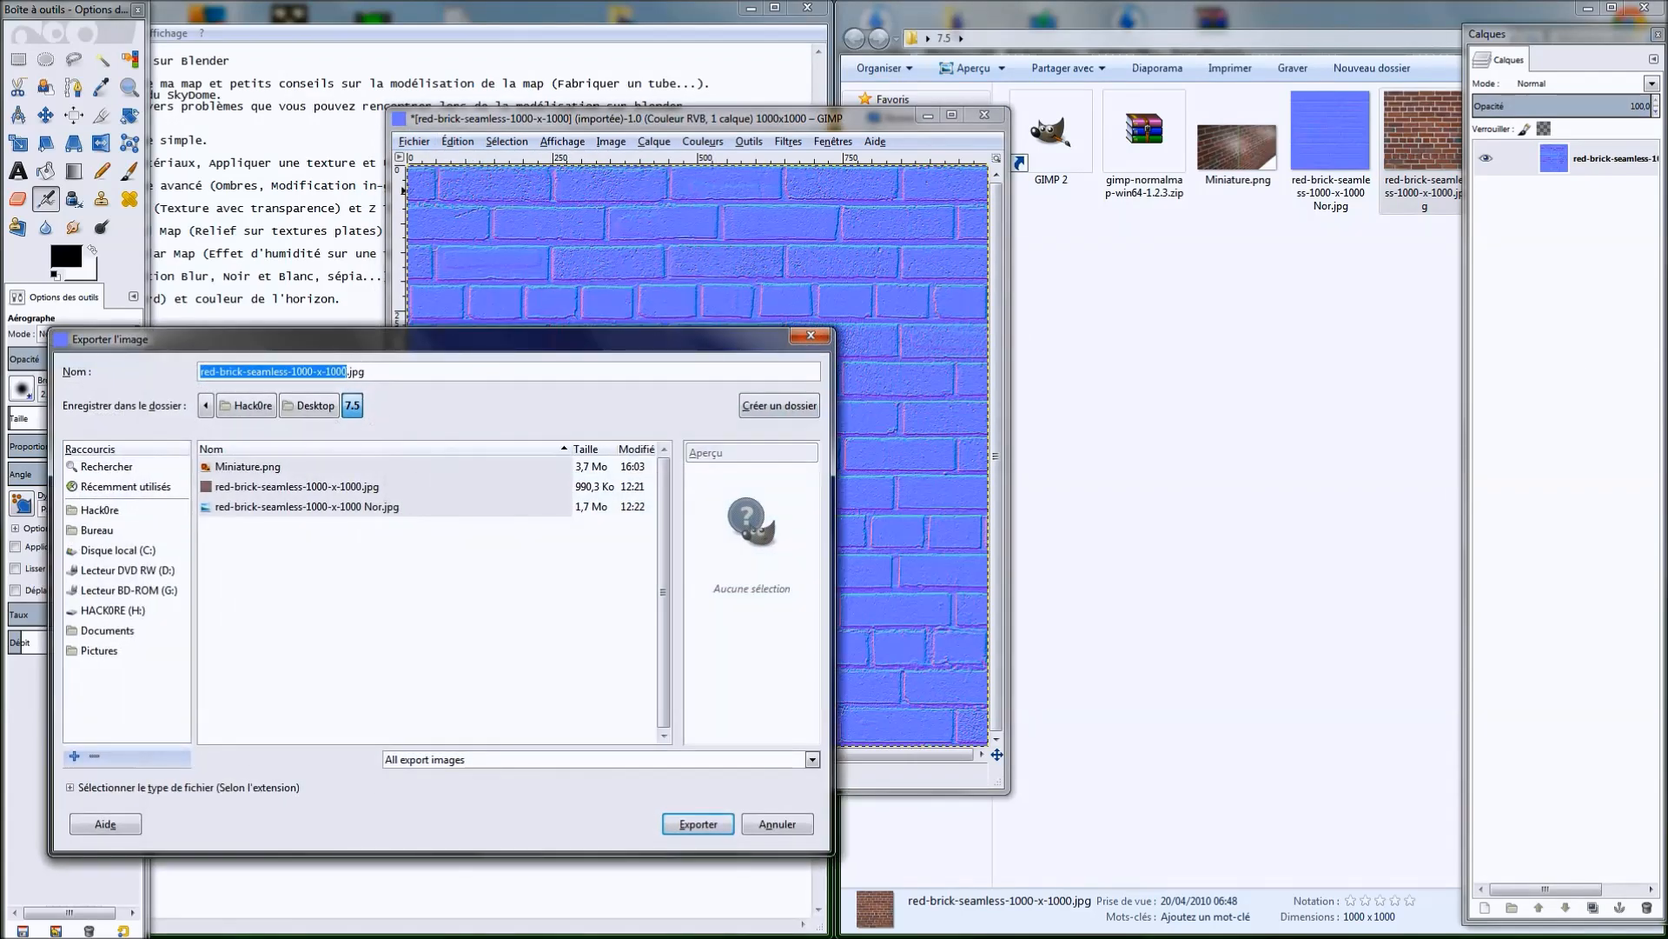
key(Right)
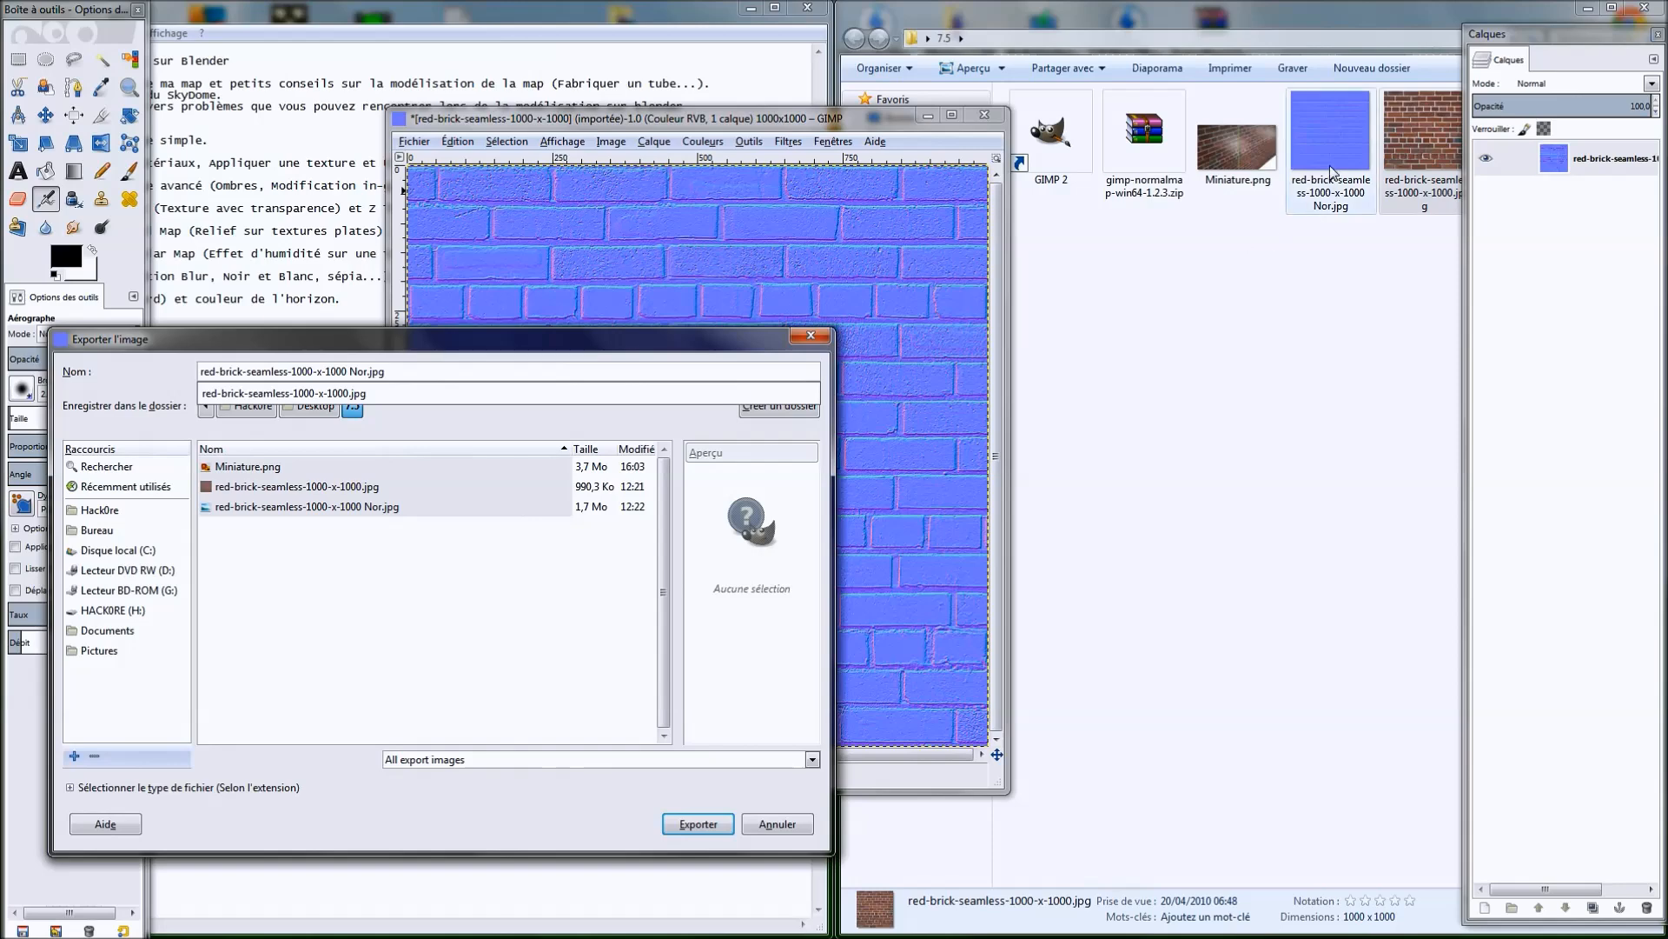
click(776, 823)
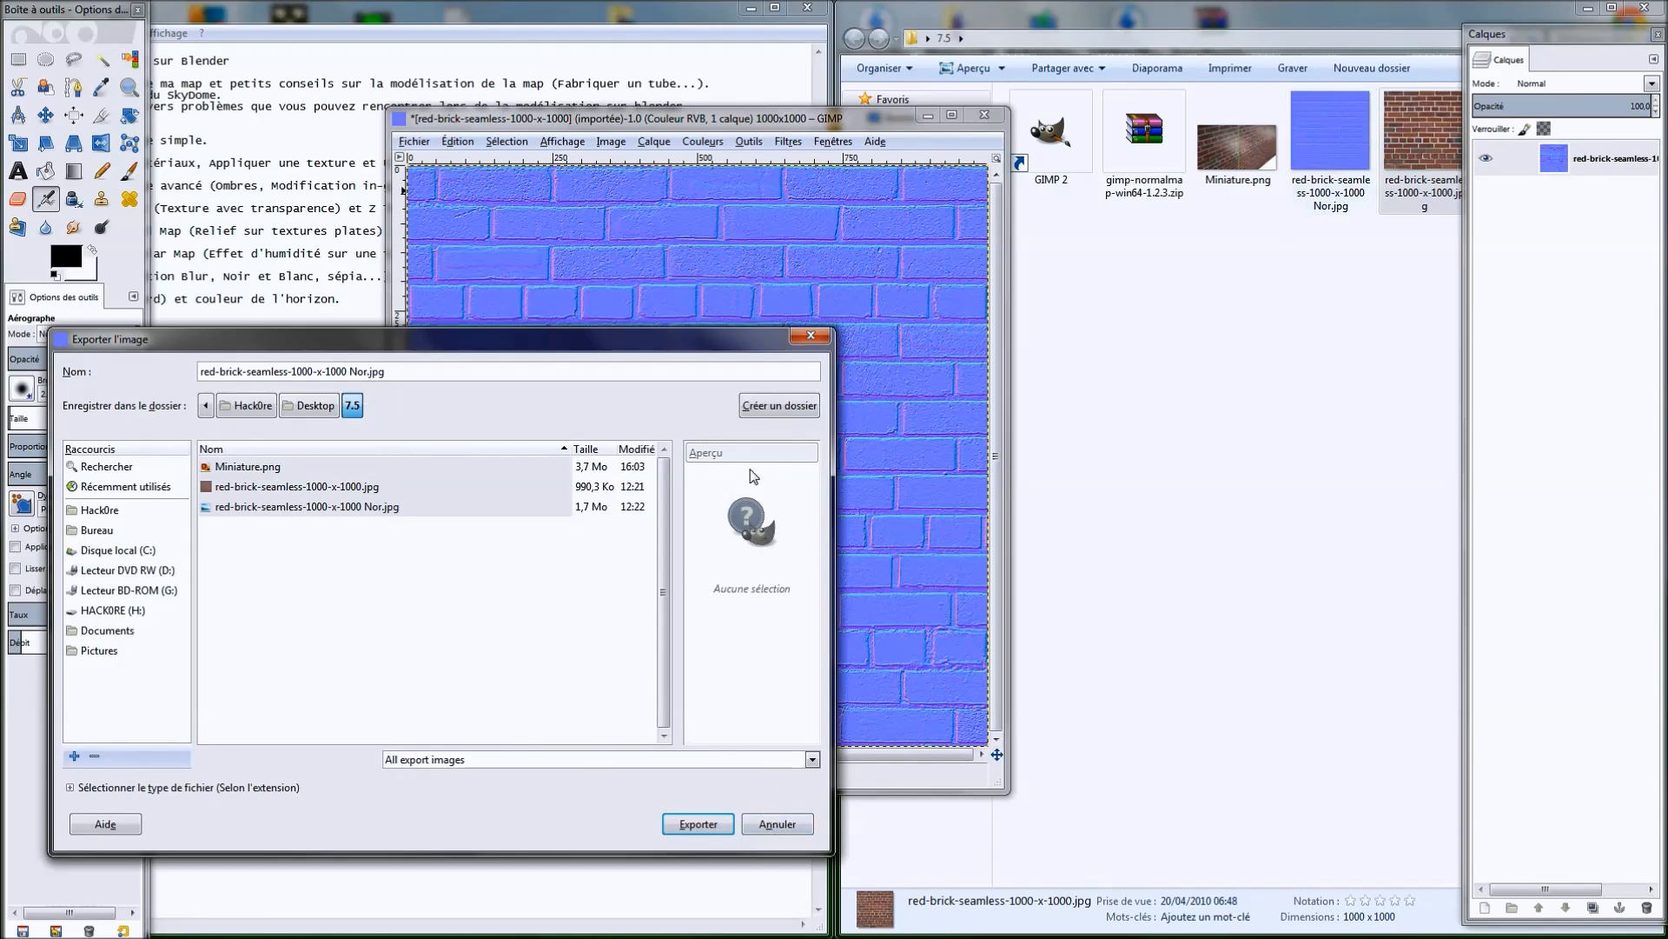
click(812, 337)
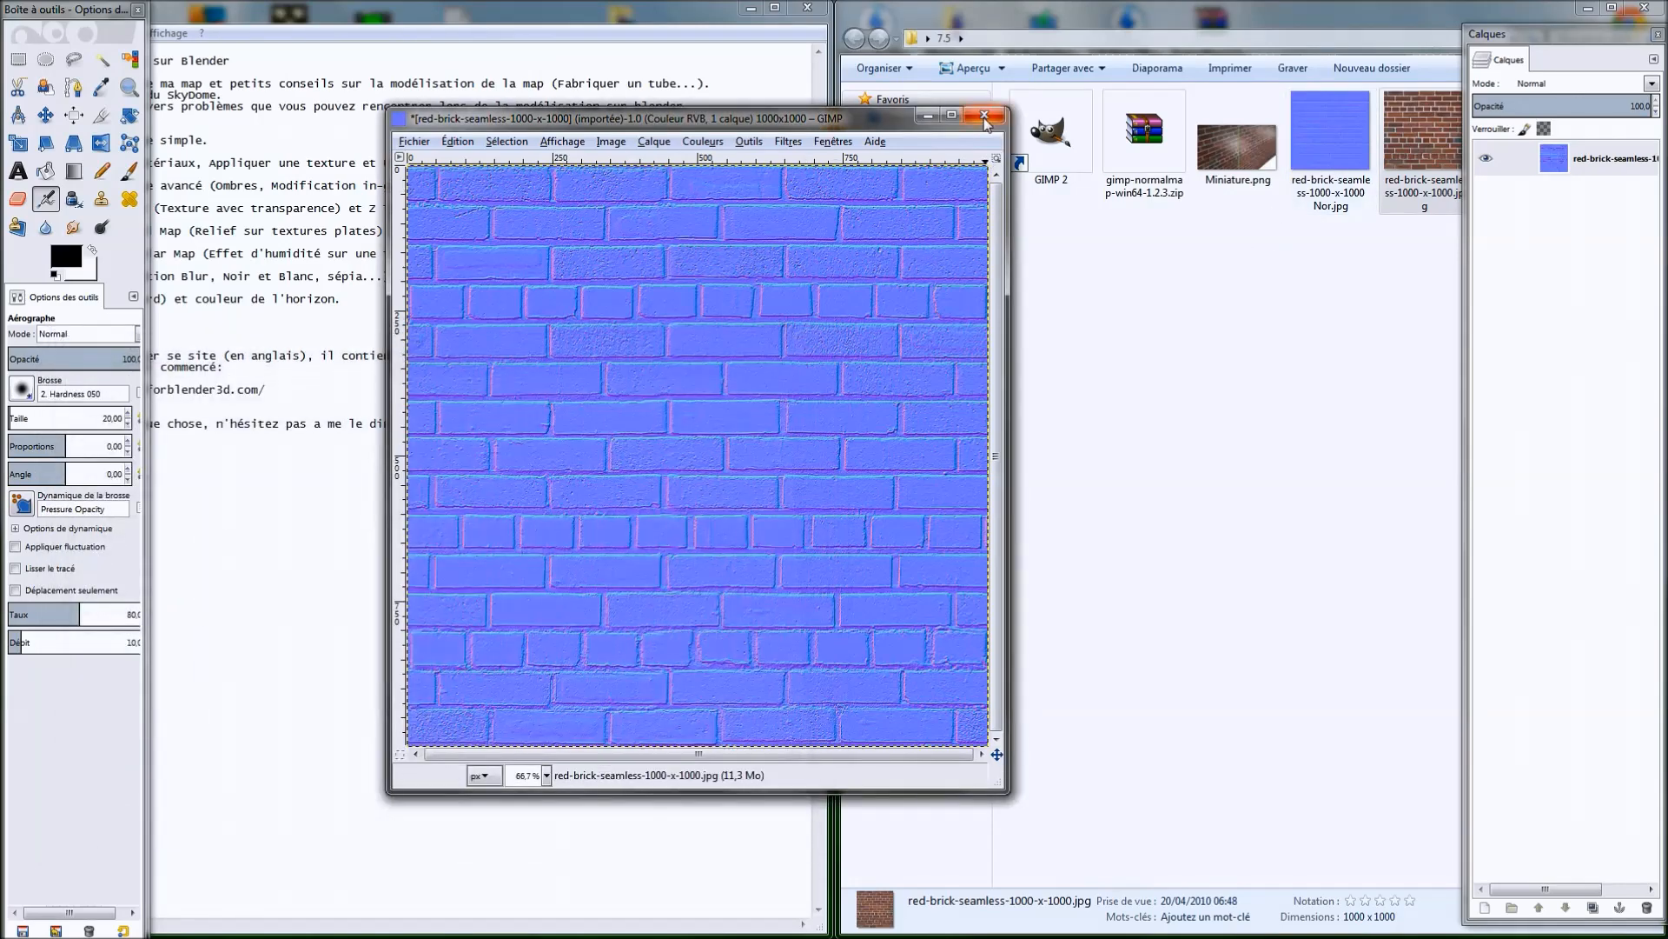
Close the brick image without saving it and quit GIMP
click(984, 114)
click(716, 547)
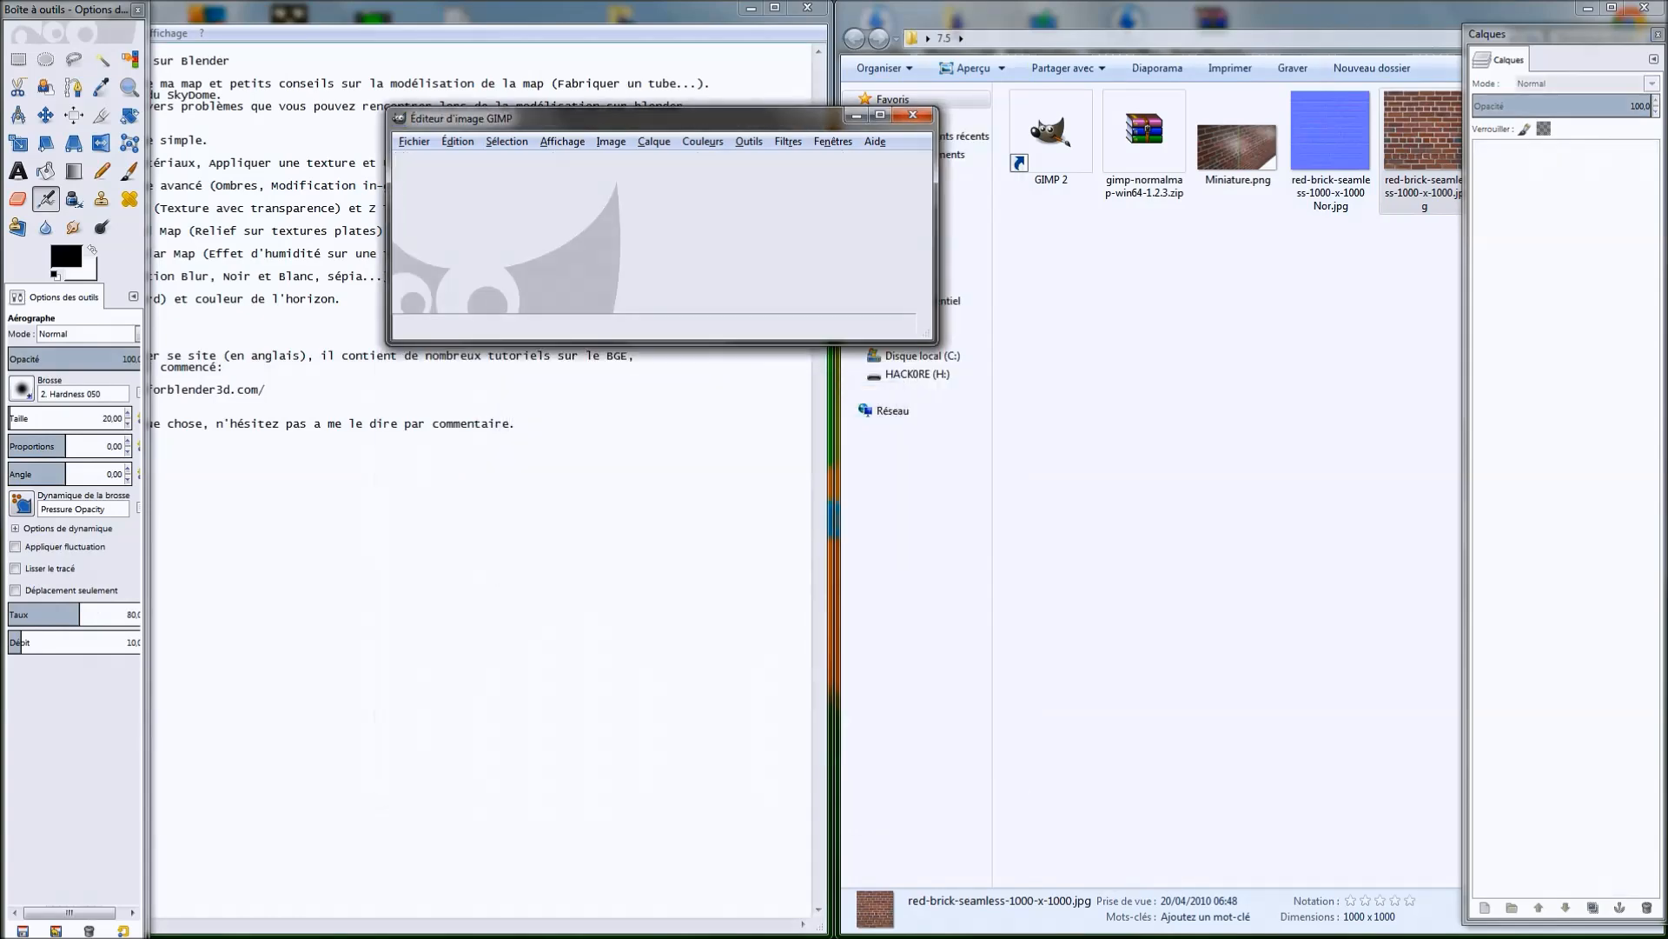
click(913, 118)
click(1286, 371)
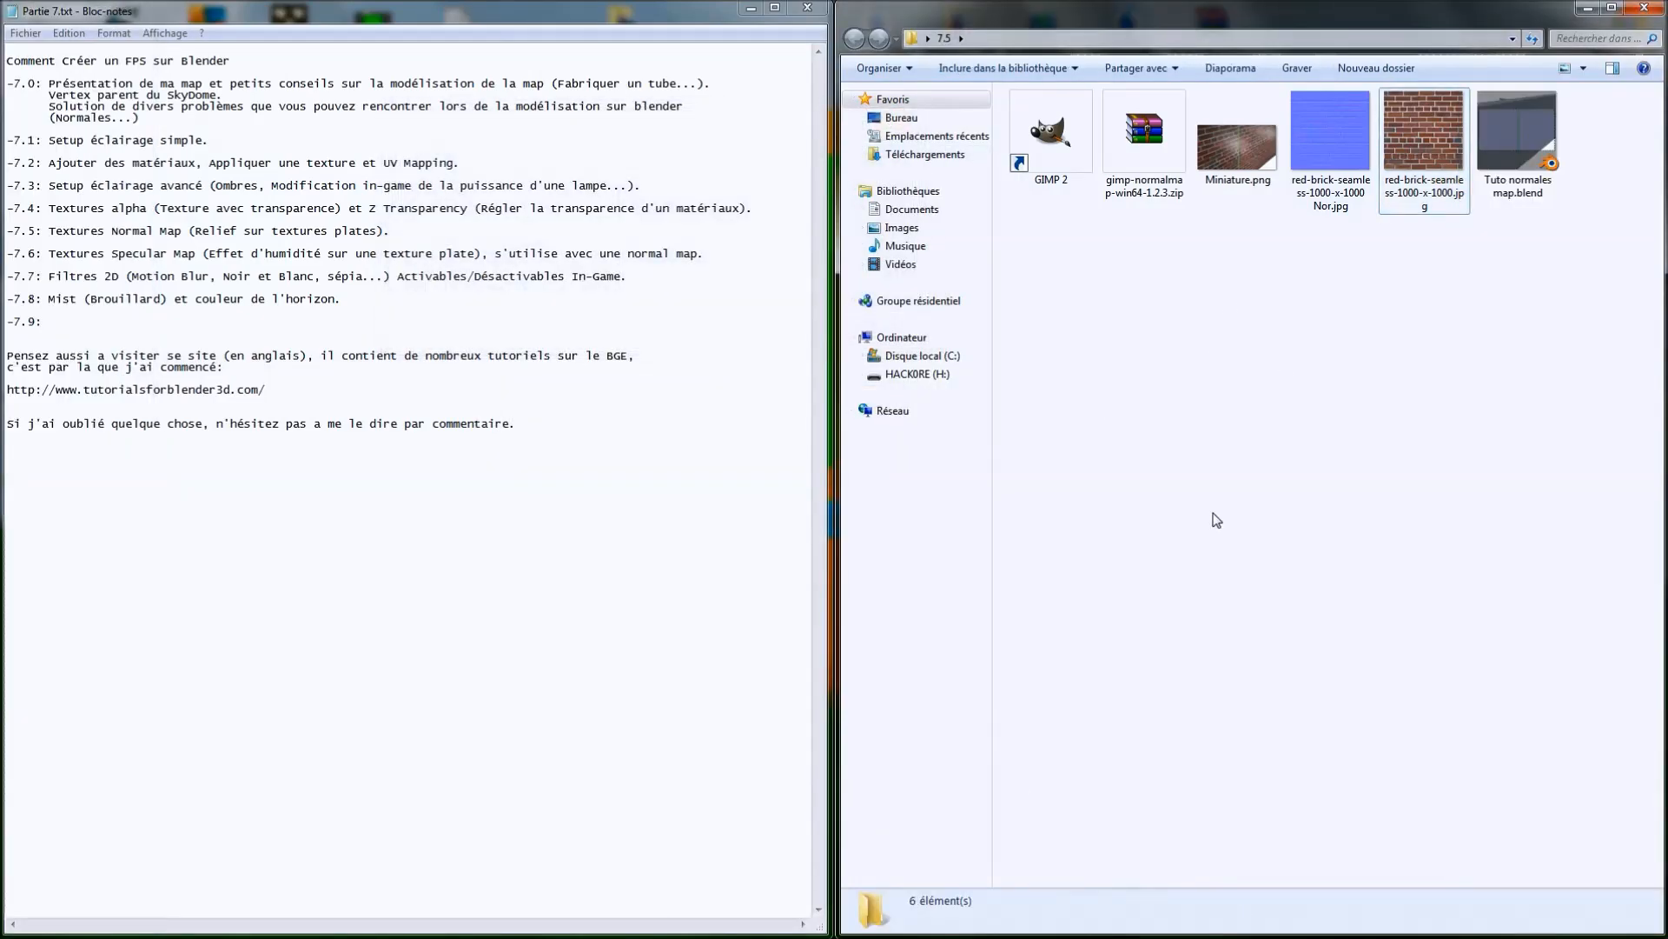
Switch to Blender, select the brick wall and review the settings of its Mur.001 material
click(188, 926)
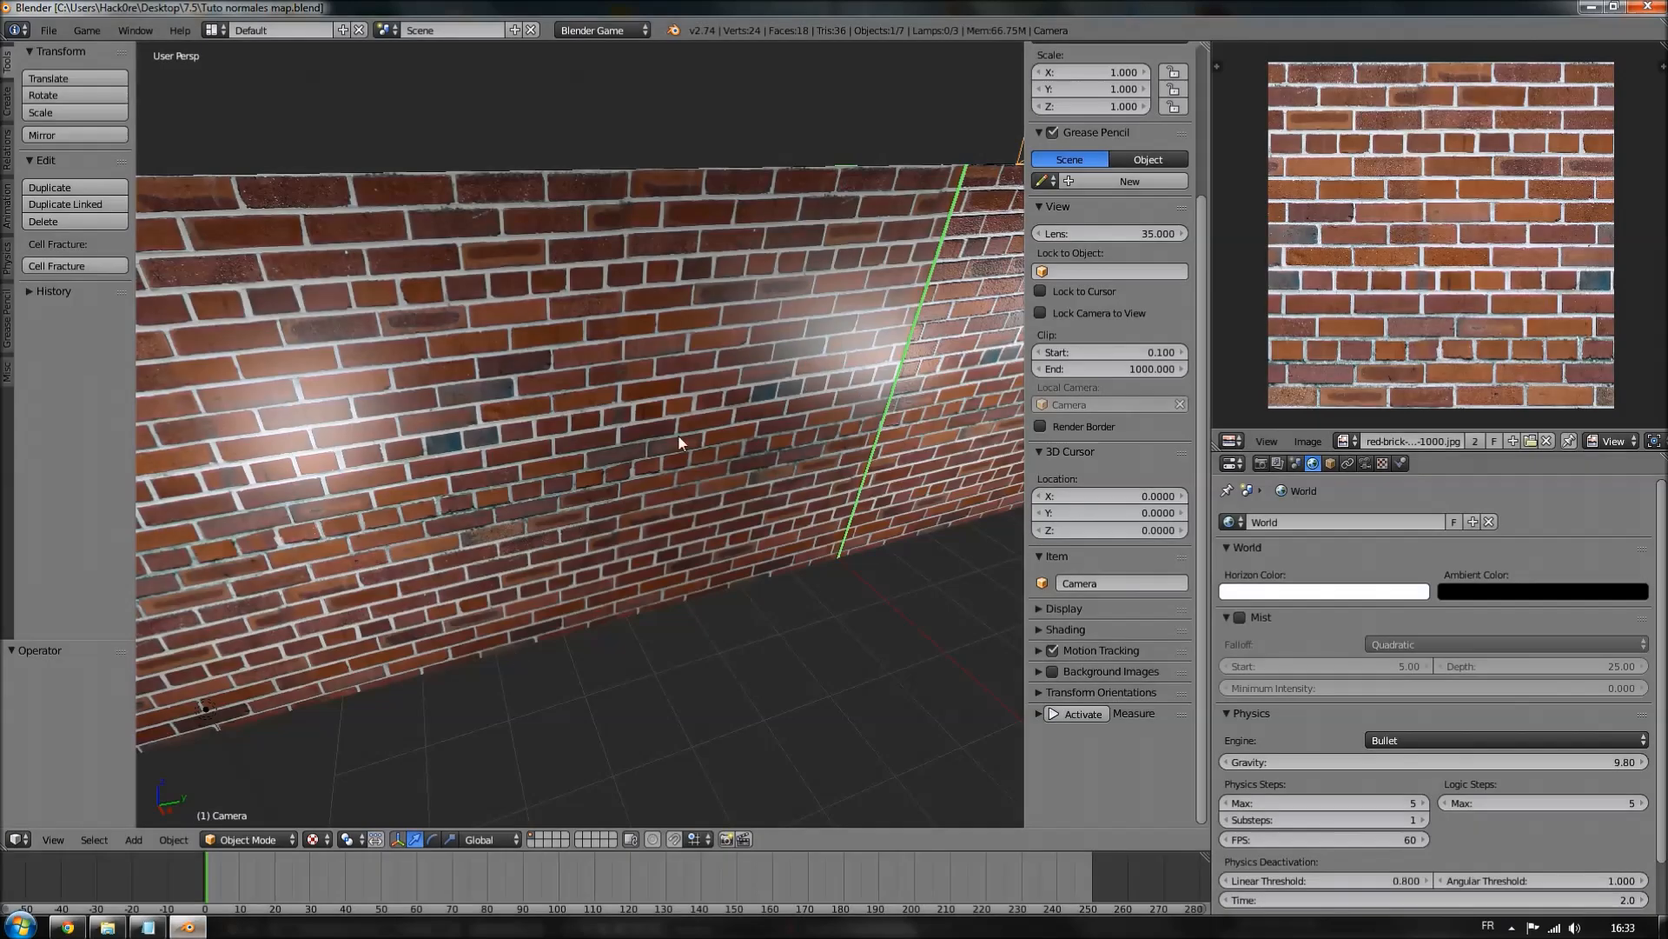
middle_drag(702, 401, 574, 456)
right_click(637, 418)
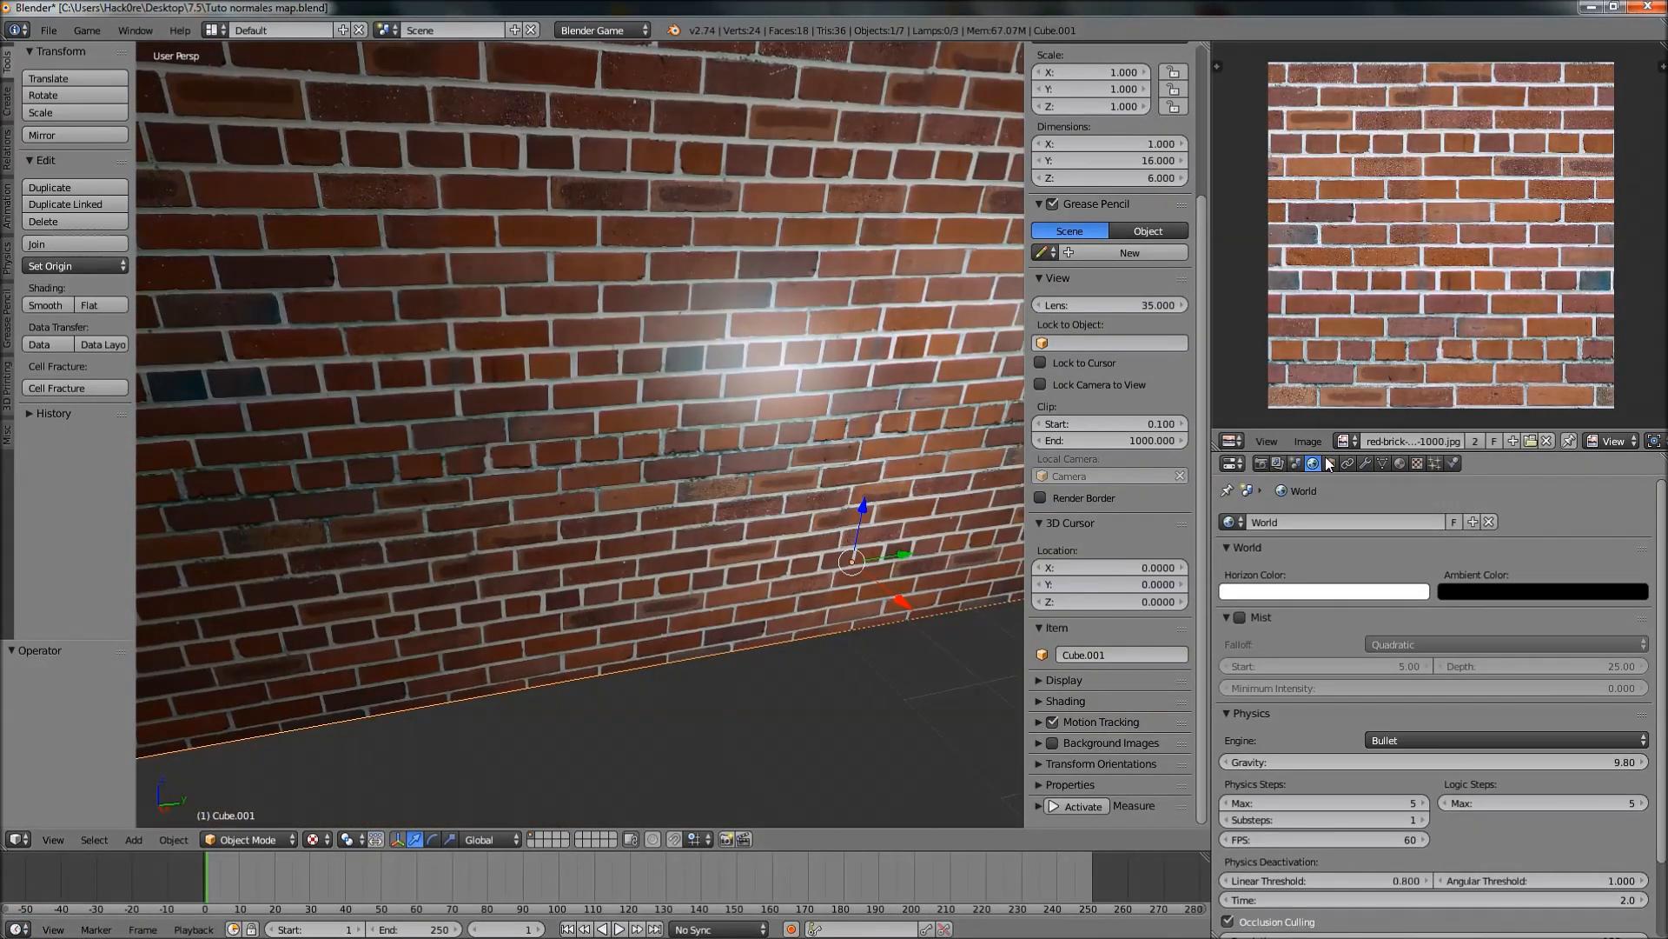
click(1400, 463)
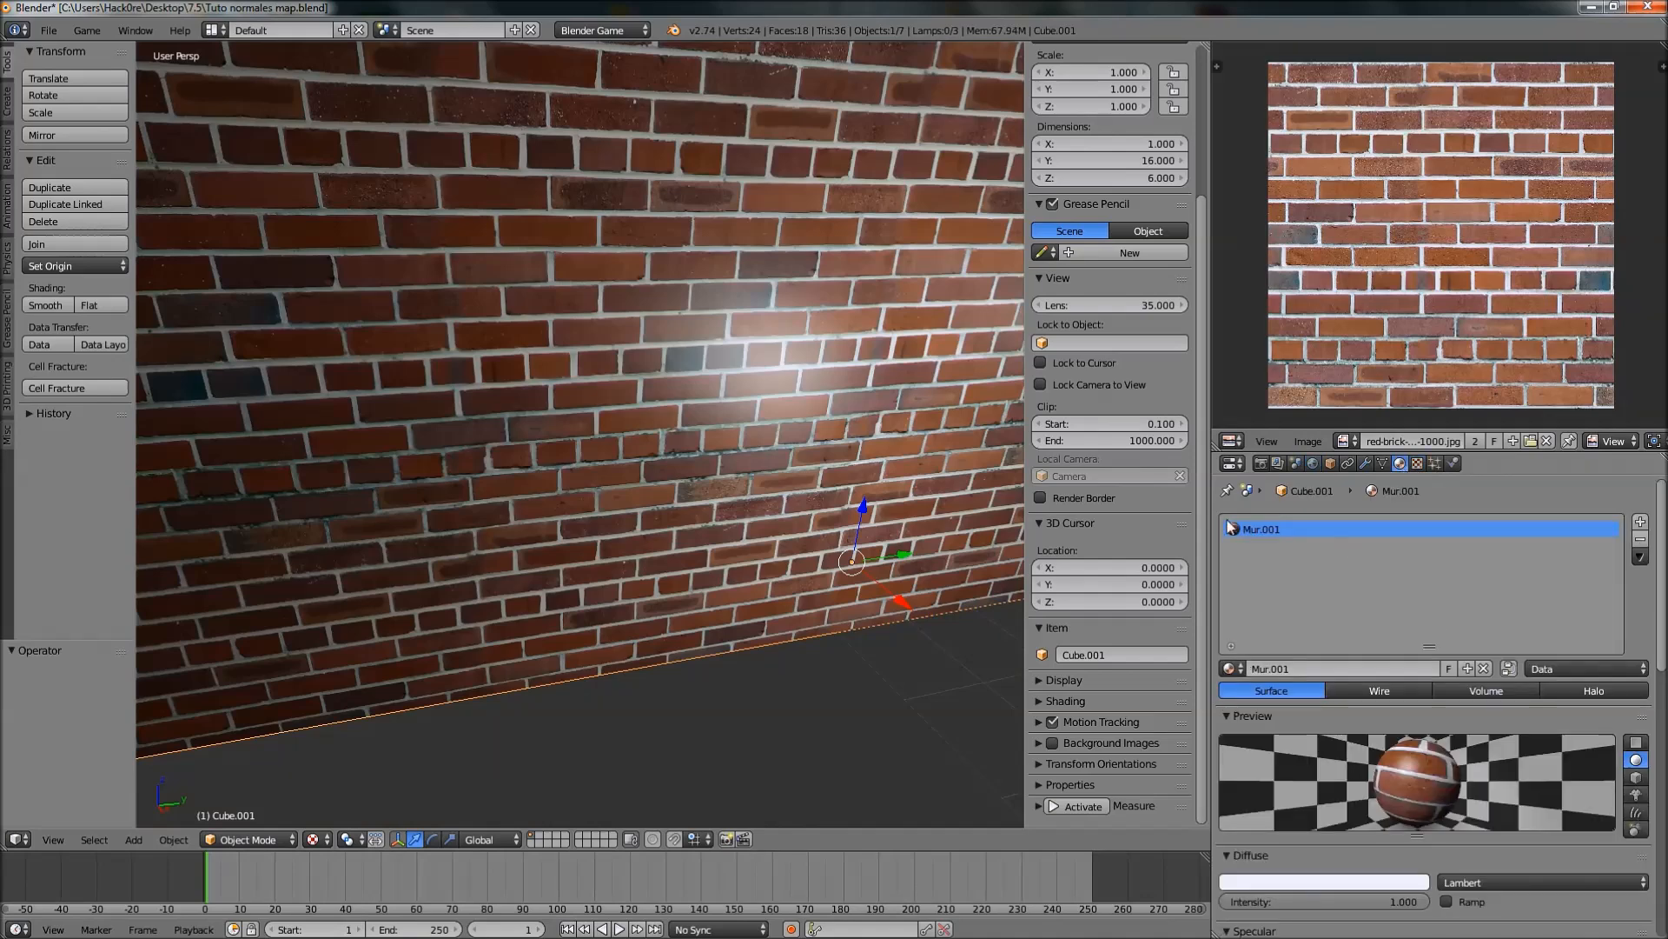
scroll(1392, 688, down, 4)
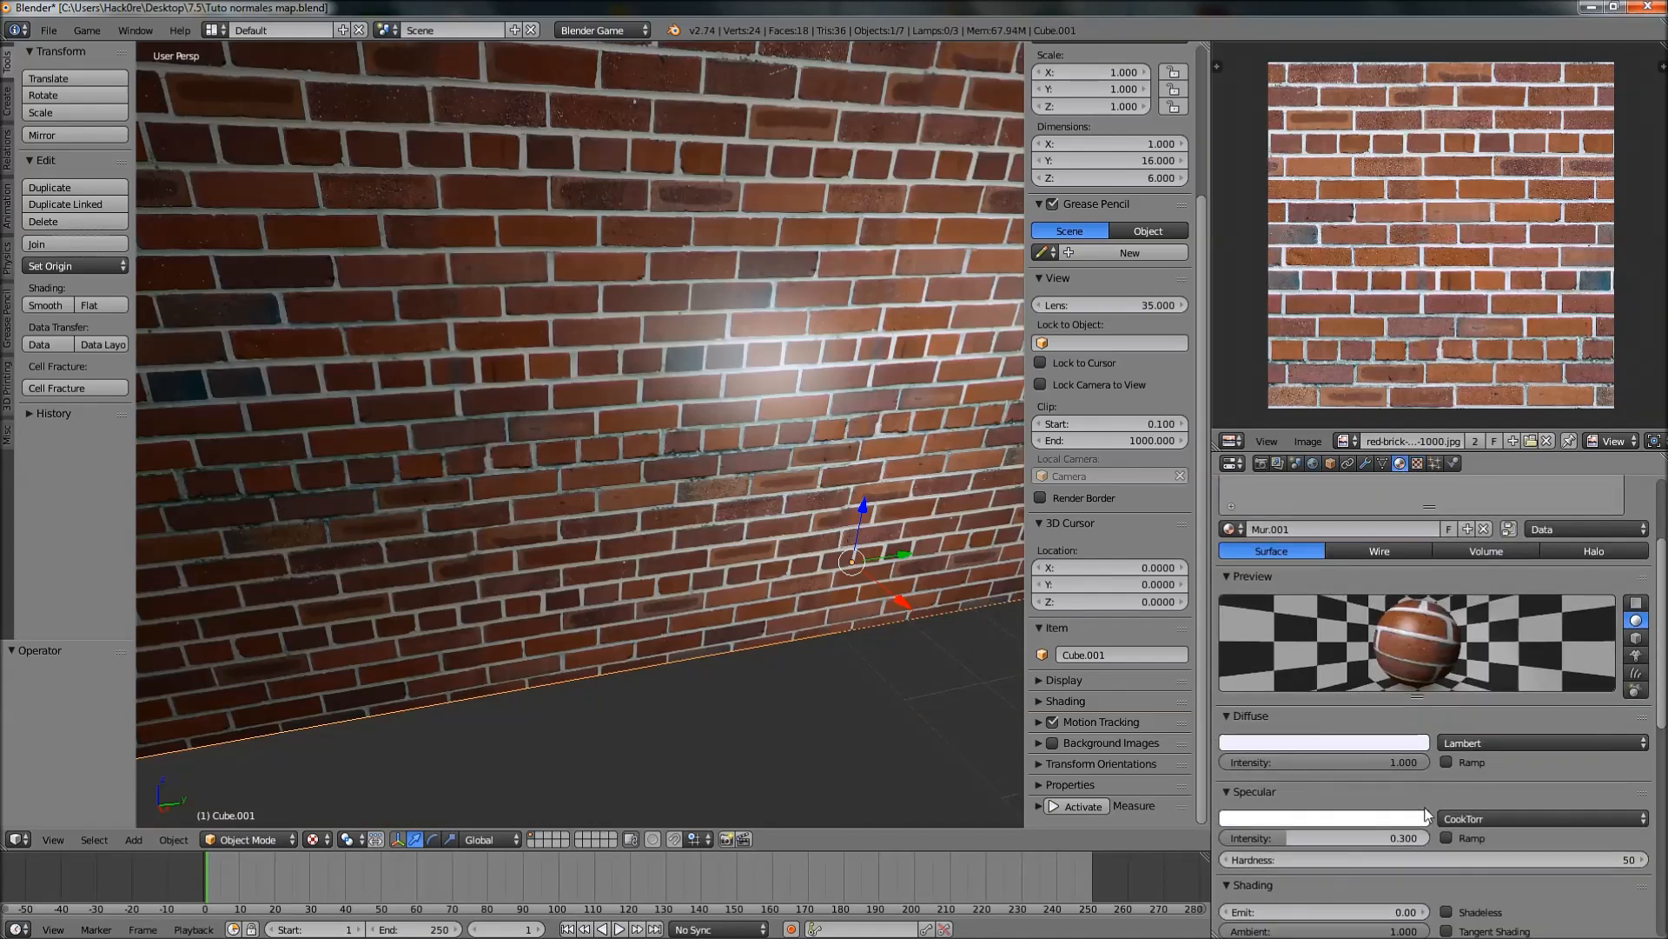
scroll(1382, 798, down, 3)
middle_drag(545, 419, 722, 448)
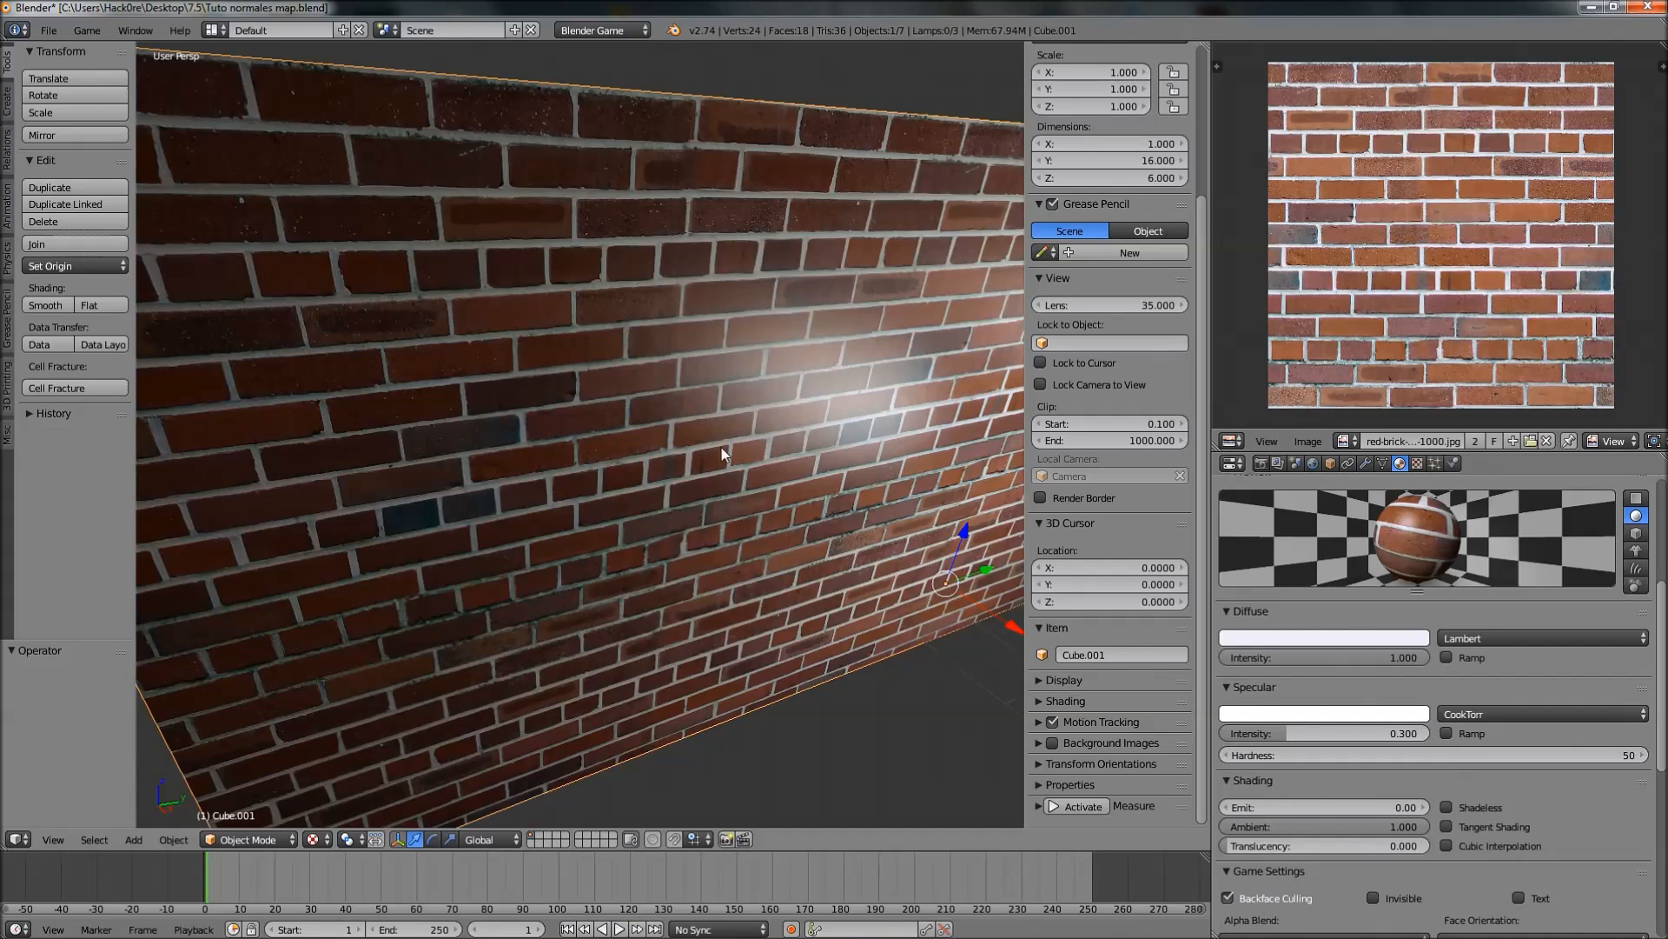
Show the texture slots of the wall's material and select its existing brick texture
click(1417, 463)
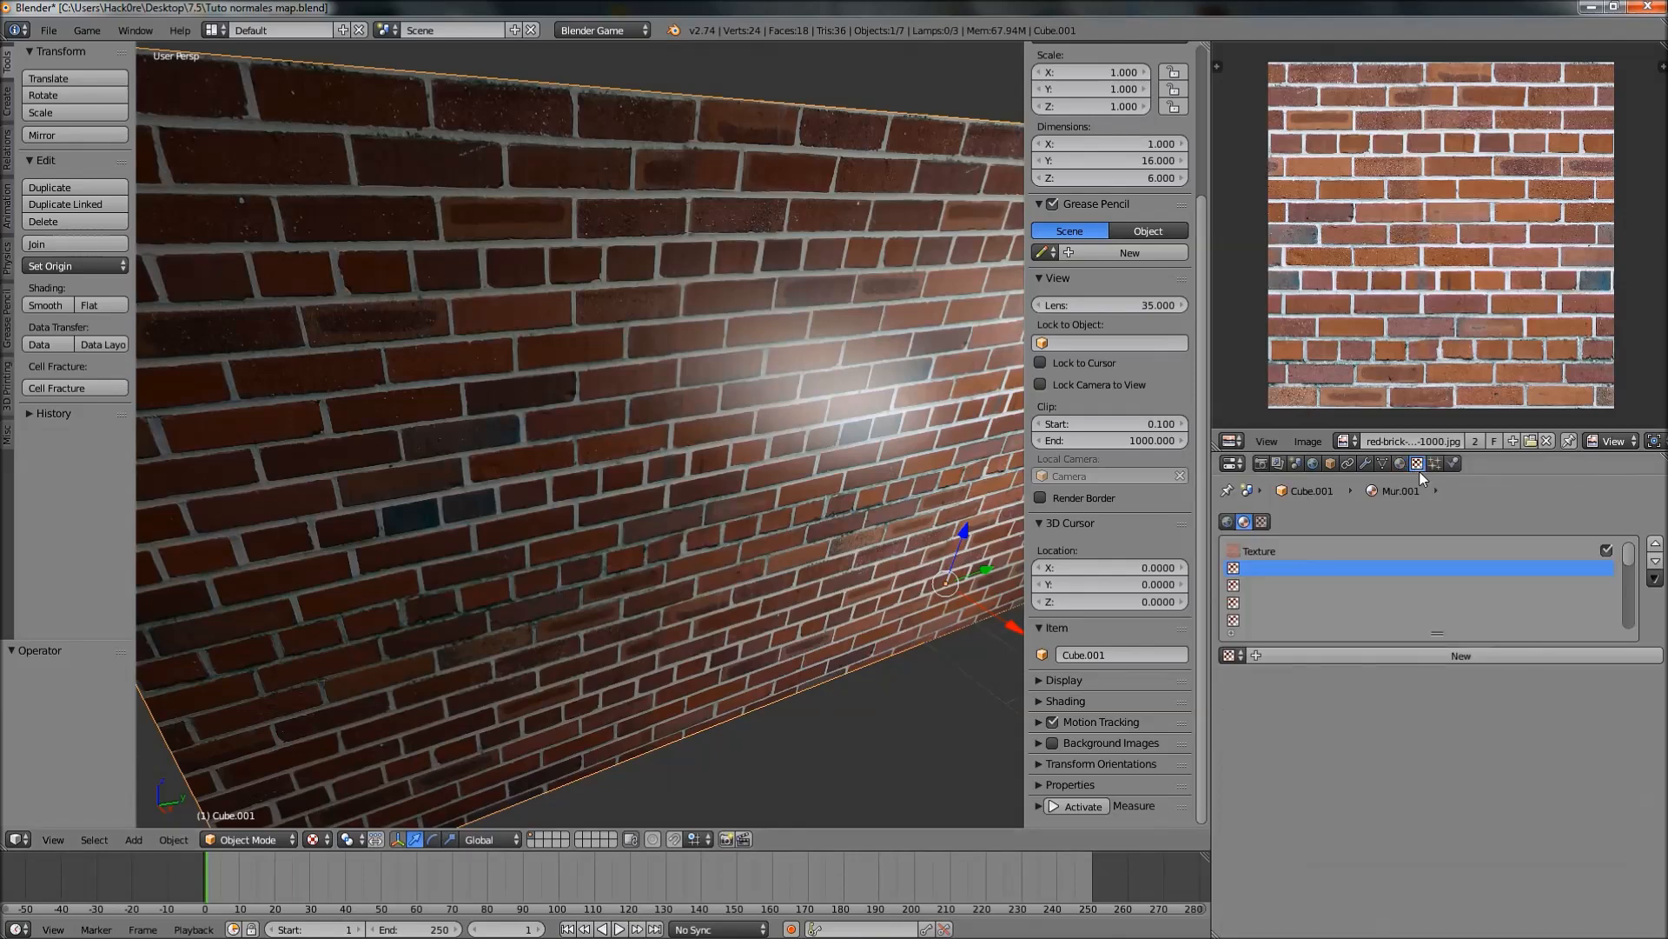
click(1264, 547)
click(1259, 566)
click(1275, 551)
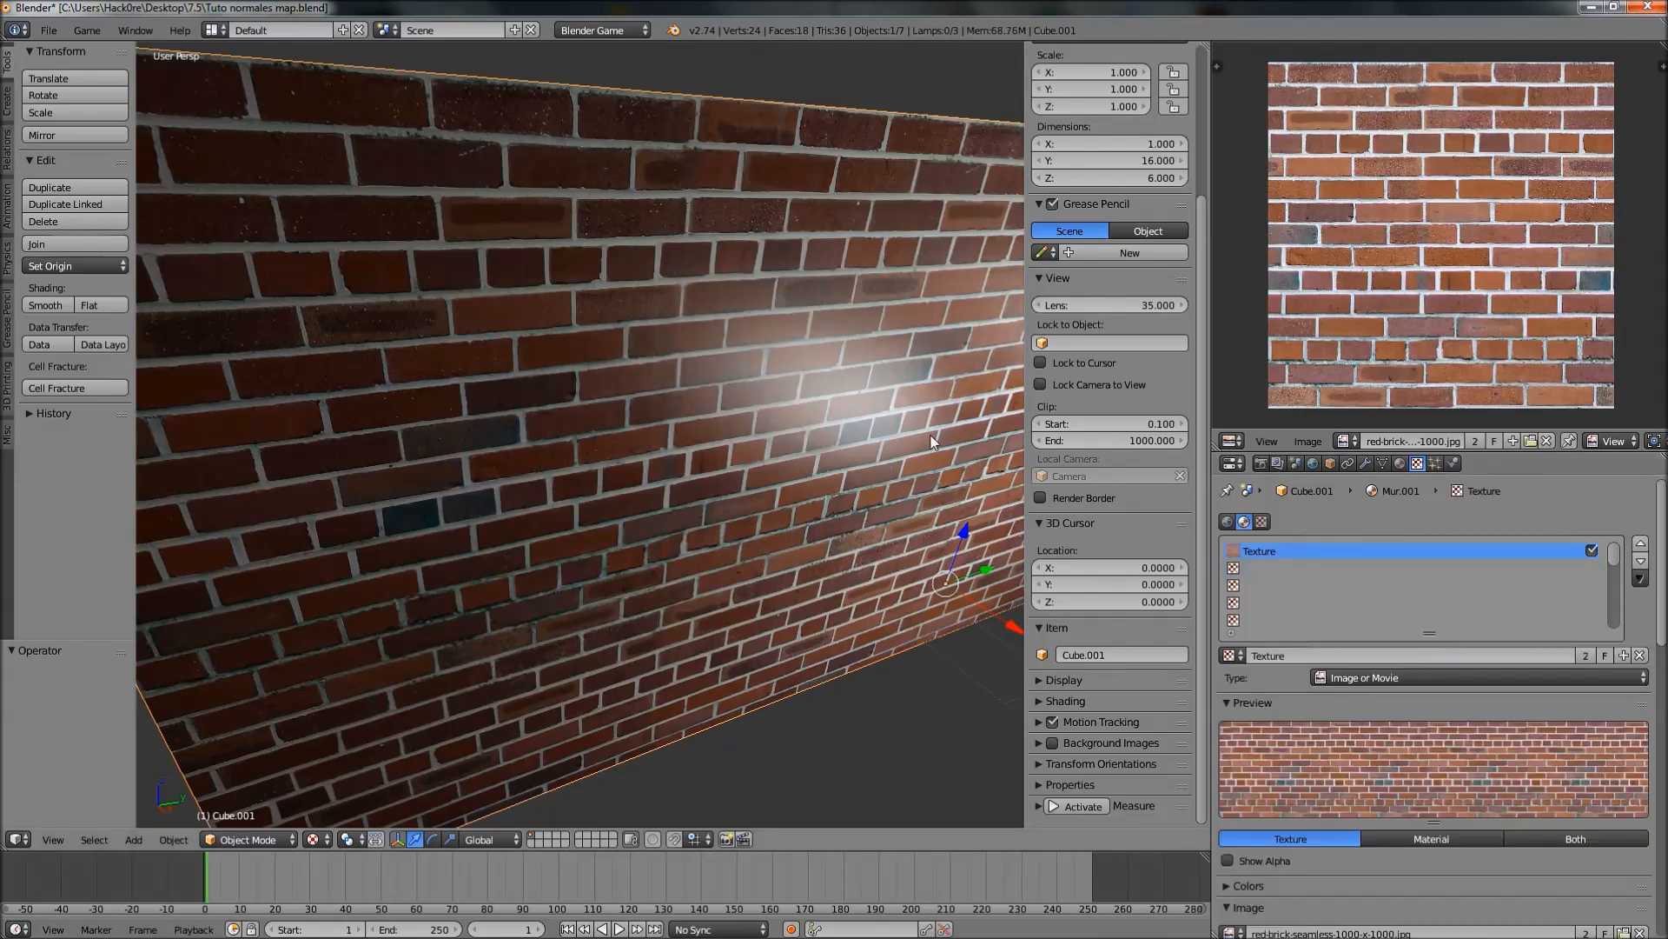
Add a new texture in the second slot and load the image red-brick-seamless-1000-x-1000 Nor.jpg into it
click(1265, 567)
click(1494, 659)
scroll(1520, 761, down, 3)
click(1538, 830)
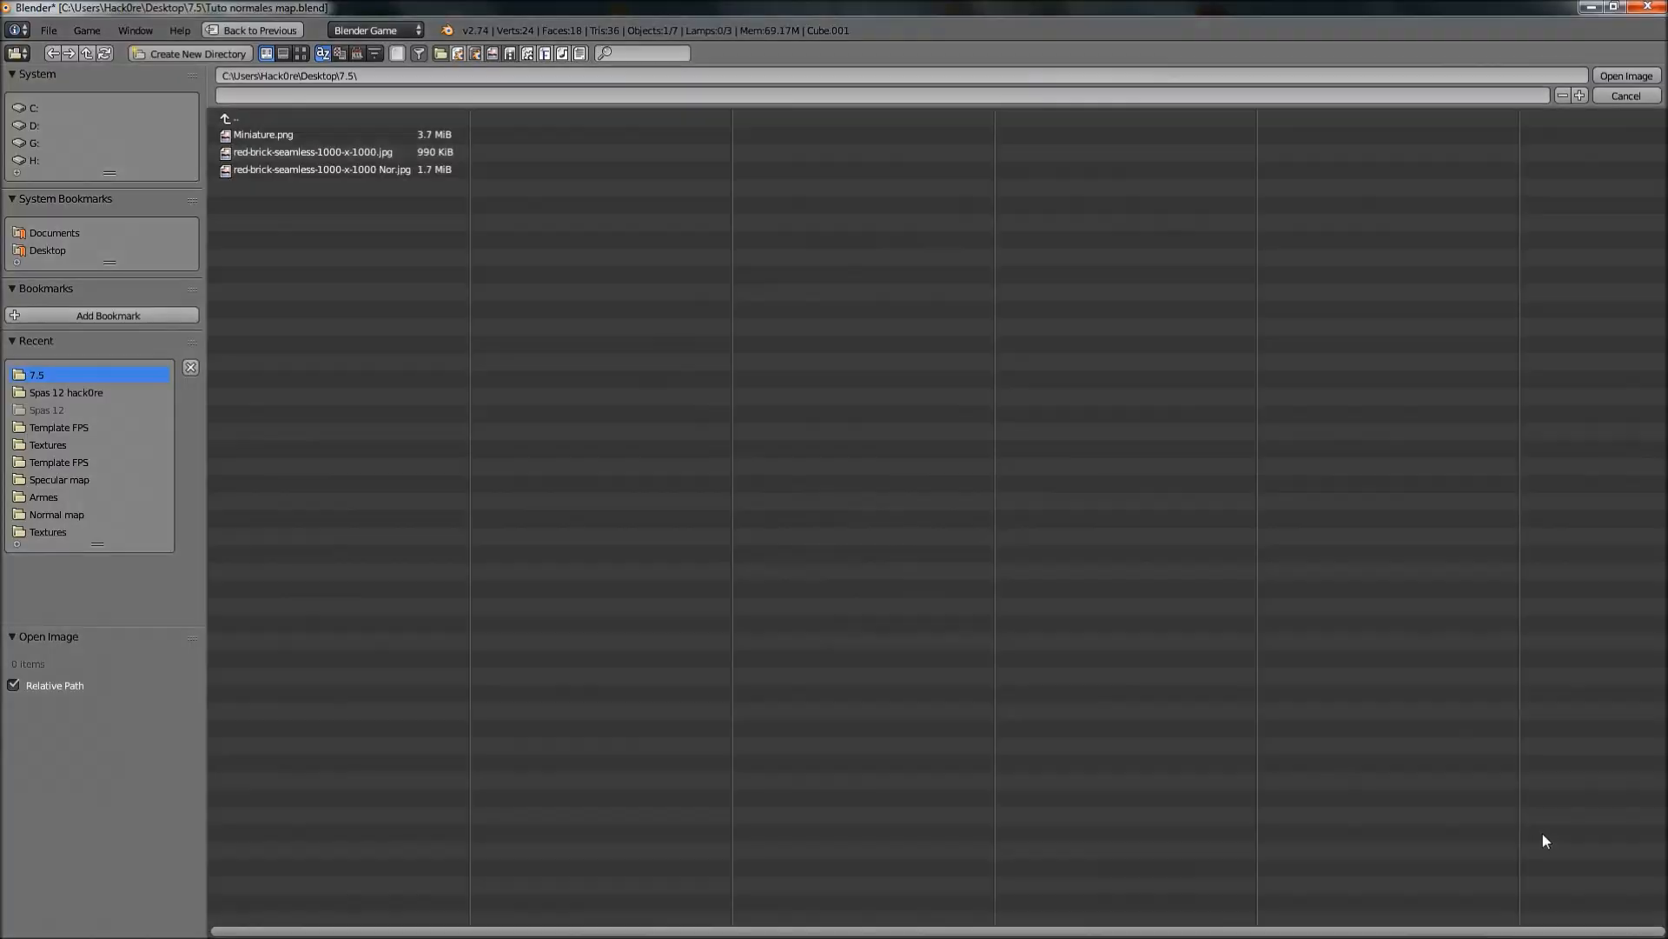
click(321, 170)
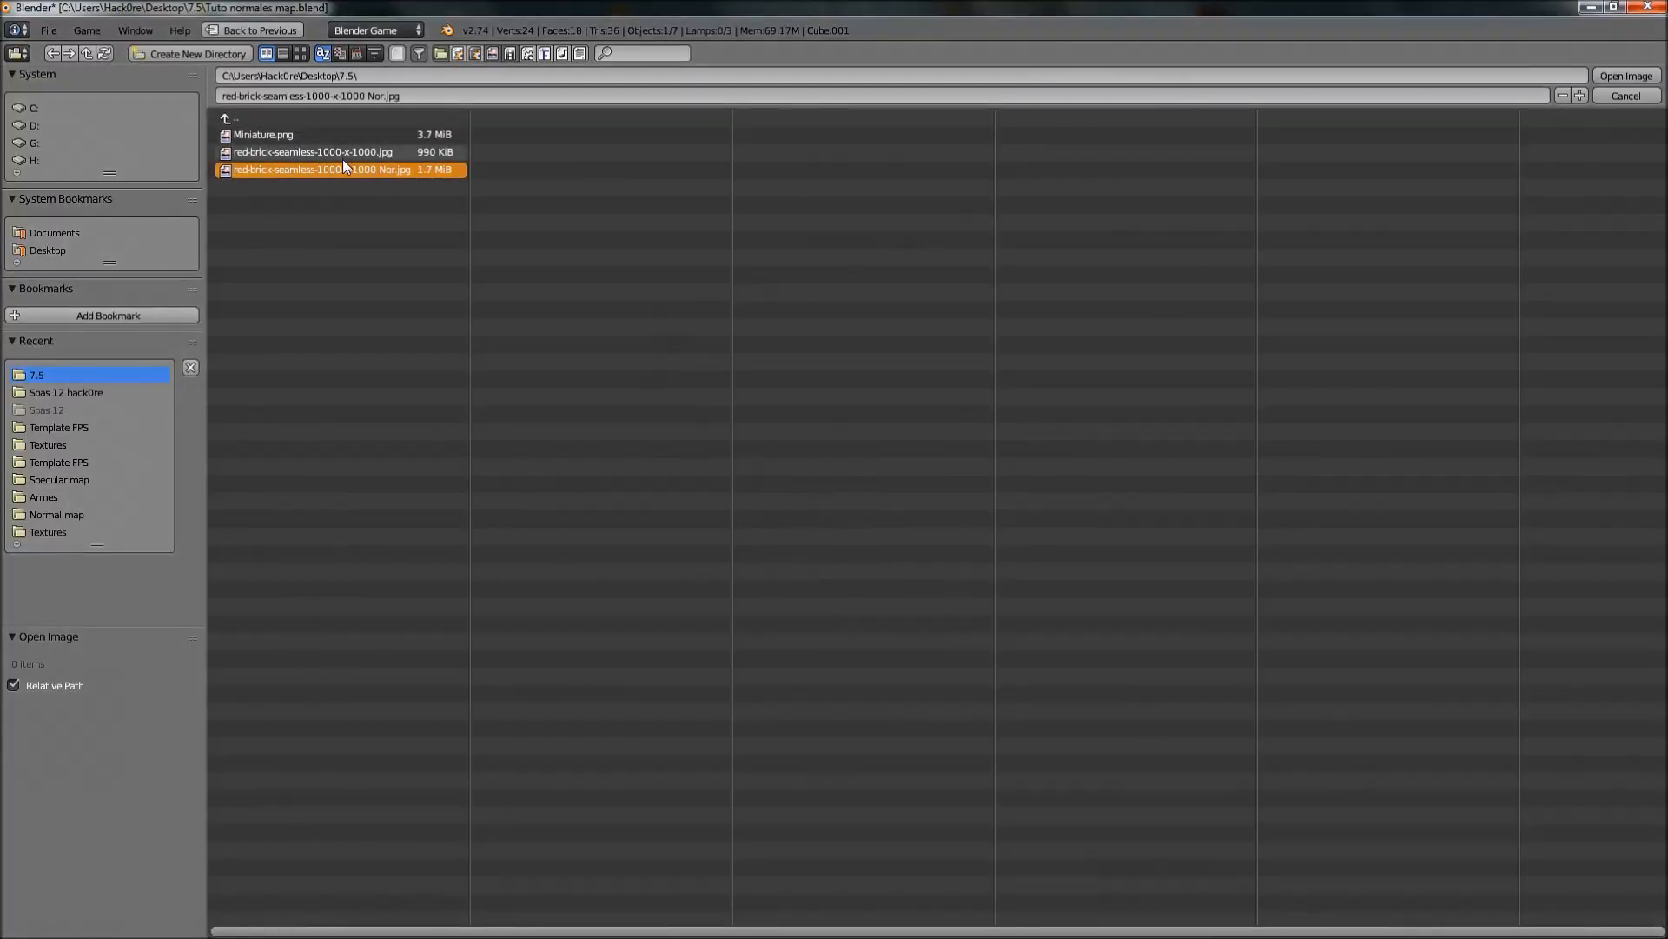
click(1631, 76)
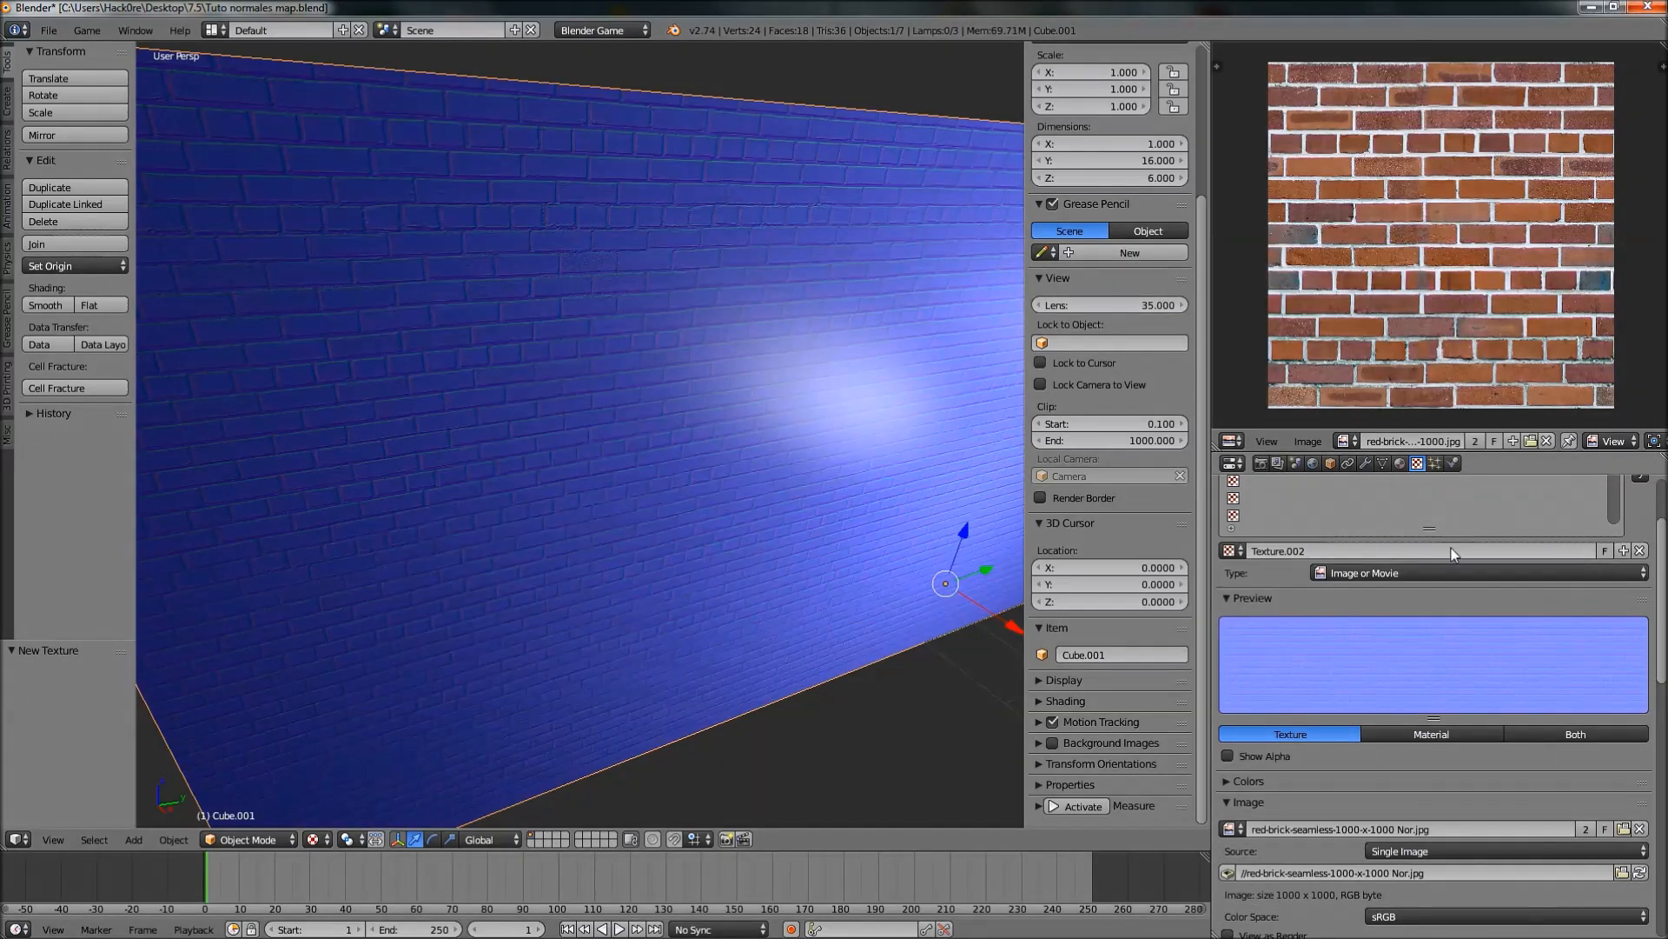
Select the brick colour texture in the first slot and enter 0.5 for its mapping size
scroll(1432, 534, up, 3)
click(1365, 553)
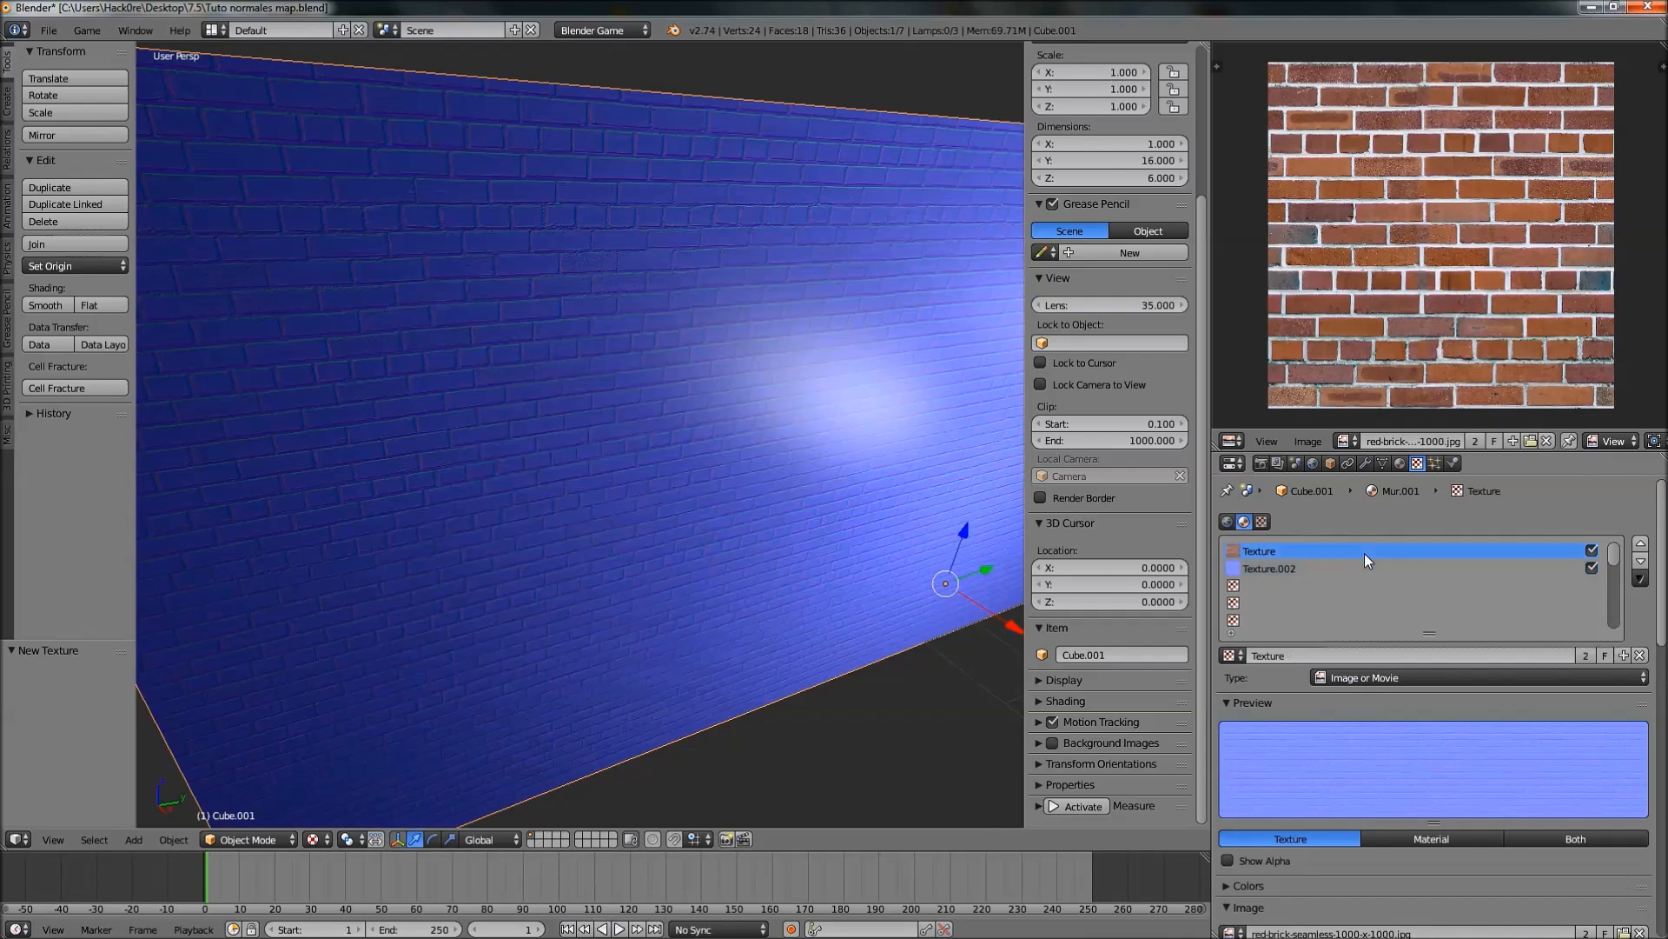
scroll(1464, 783, down, 10)
scroll(1519, 847, down, 6)
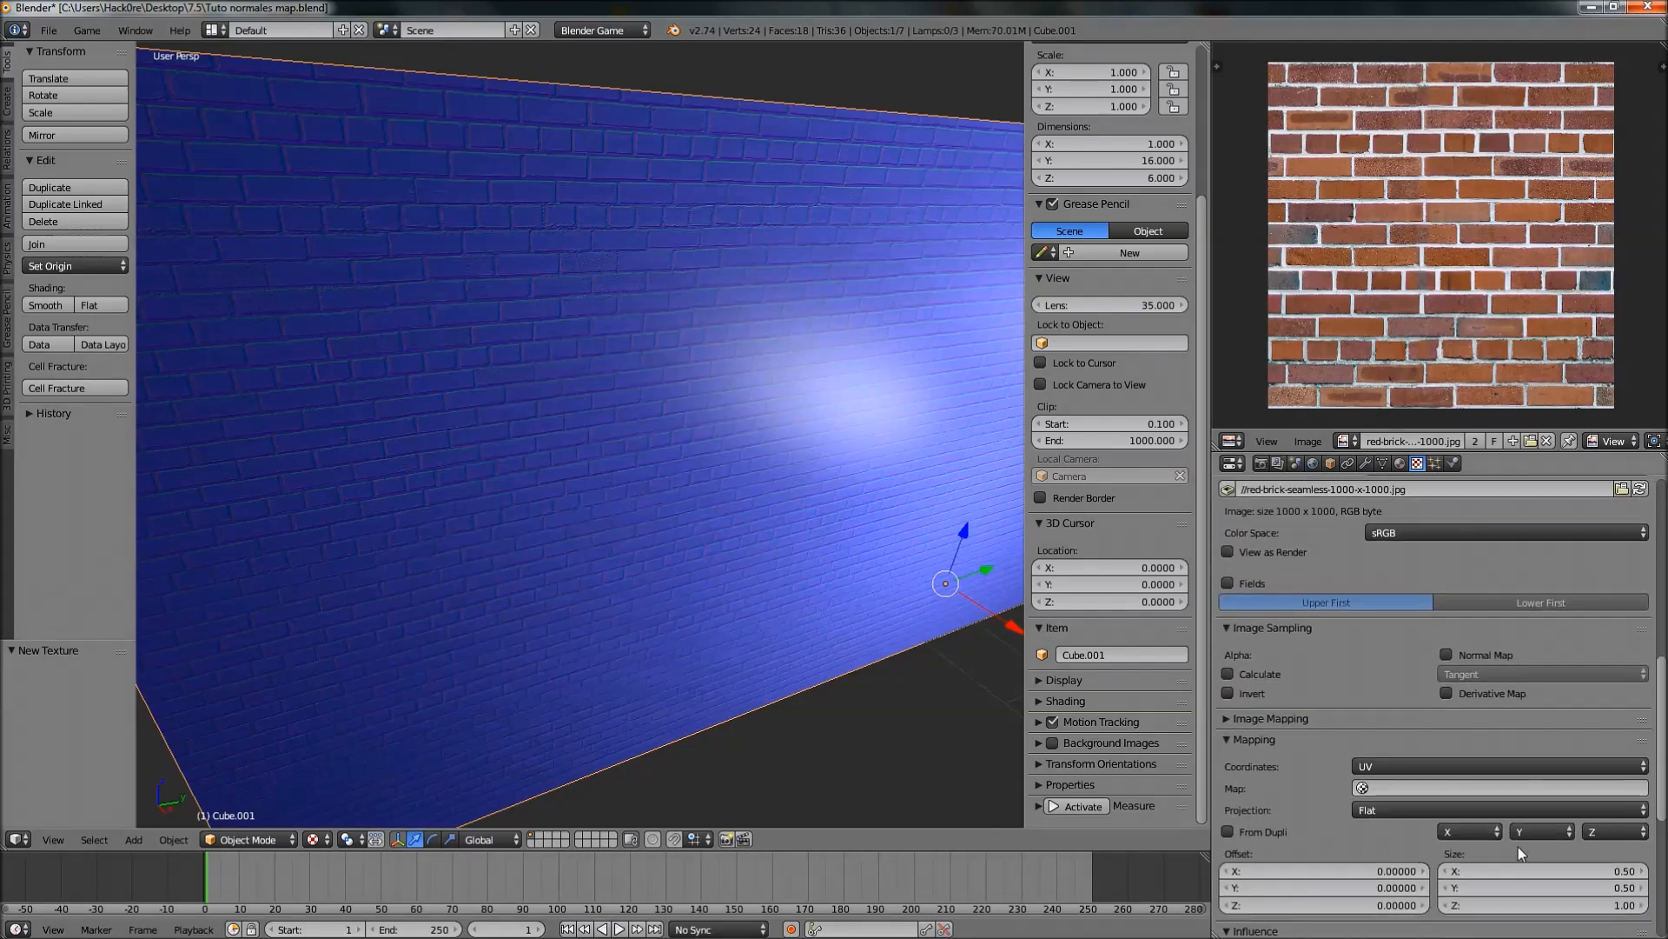
click(1458, 801)
text(0.5)
key(Return)
Select the normal map texture in the second slot and set its mapping size to 0.5 in X and Y
scroll(1409, 688, up, 11)
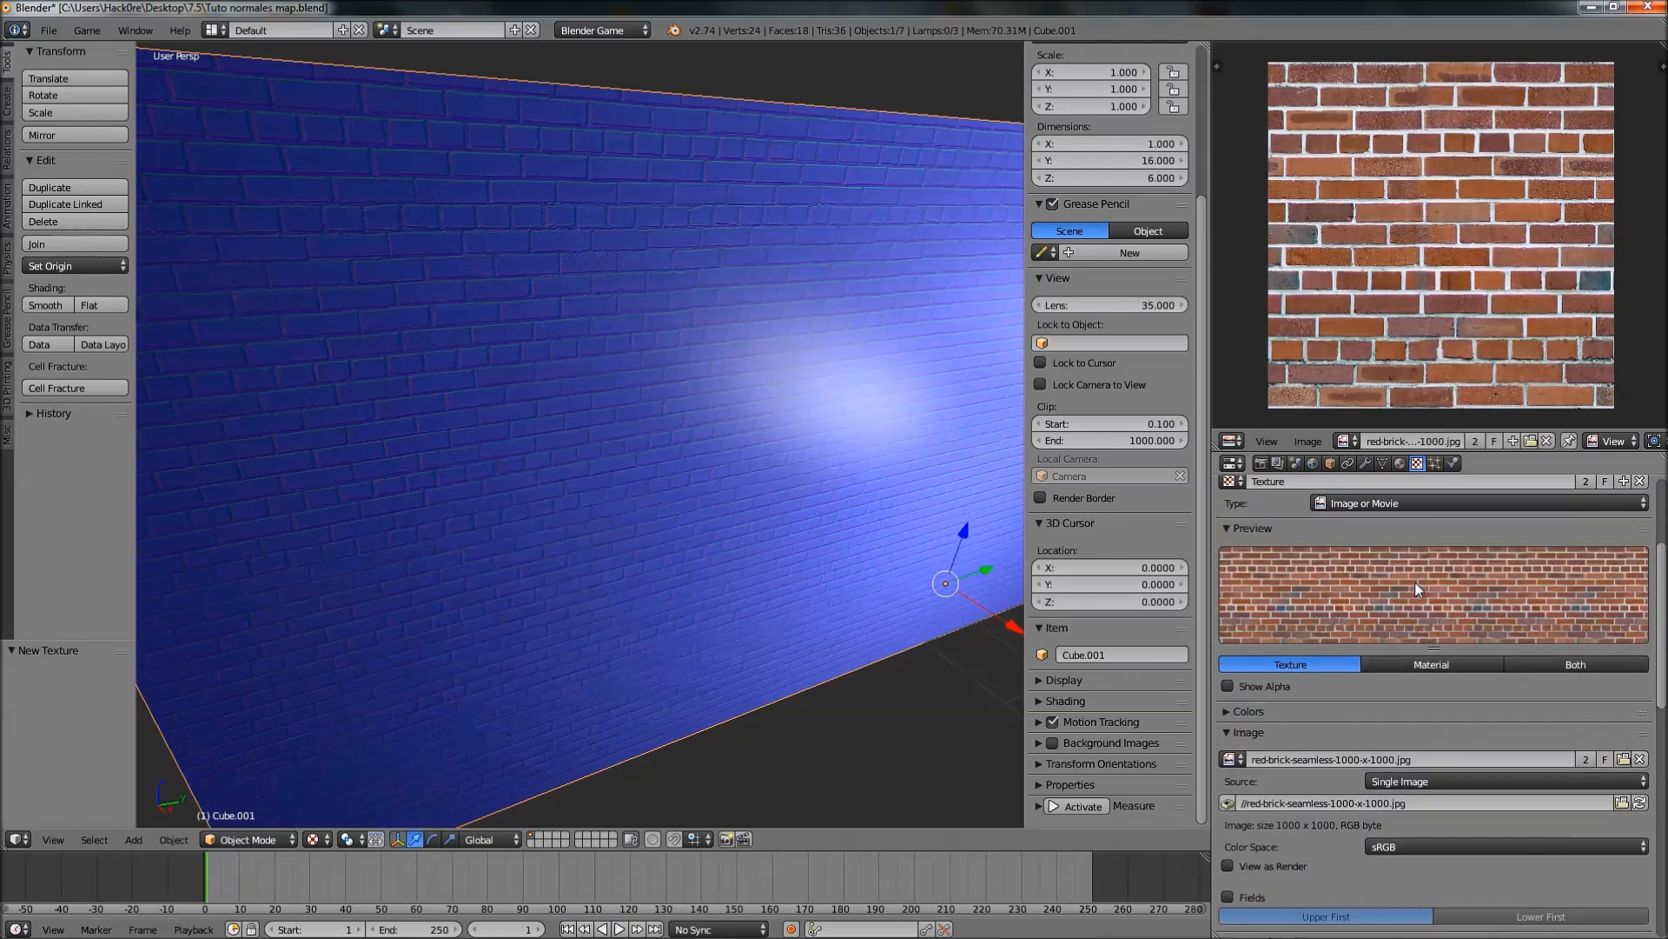
scroll(1399, 576, up, 4)
click(1354, 530)
scroll(1505, 793, down, 10)
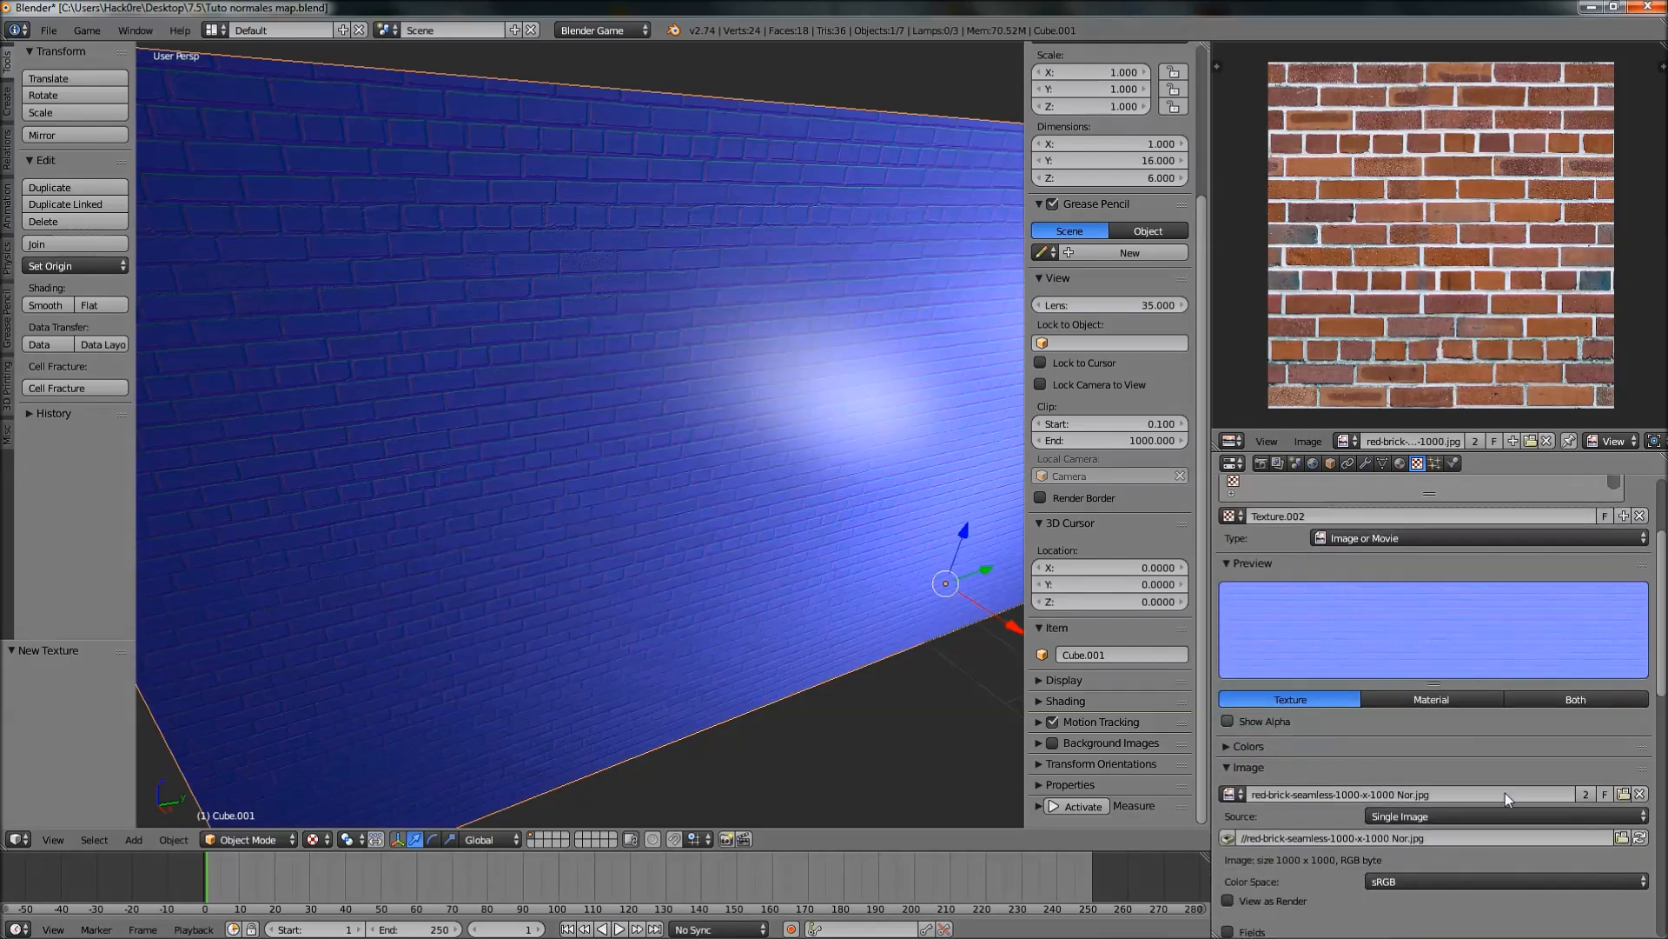
scroll(1530, 853, down, 6)
click(1591, 764)
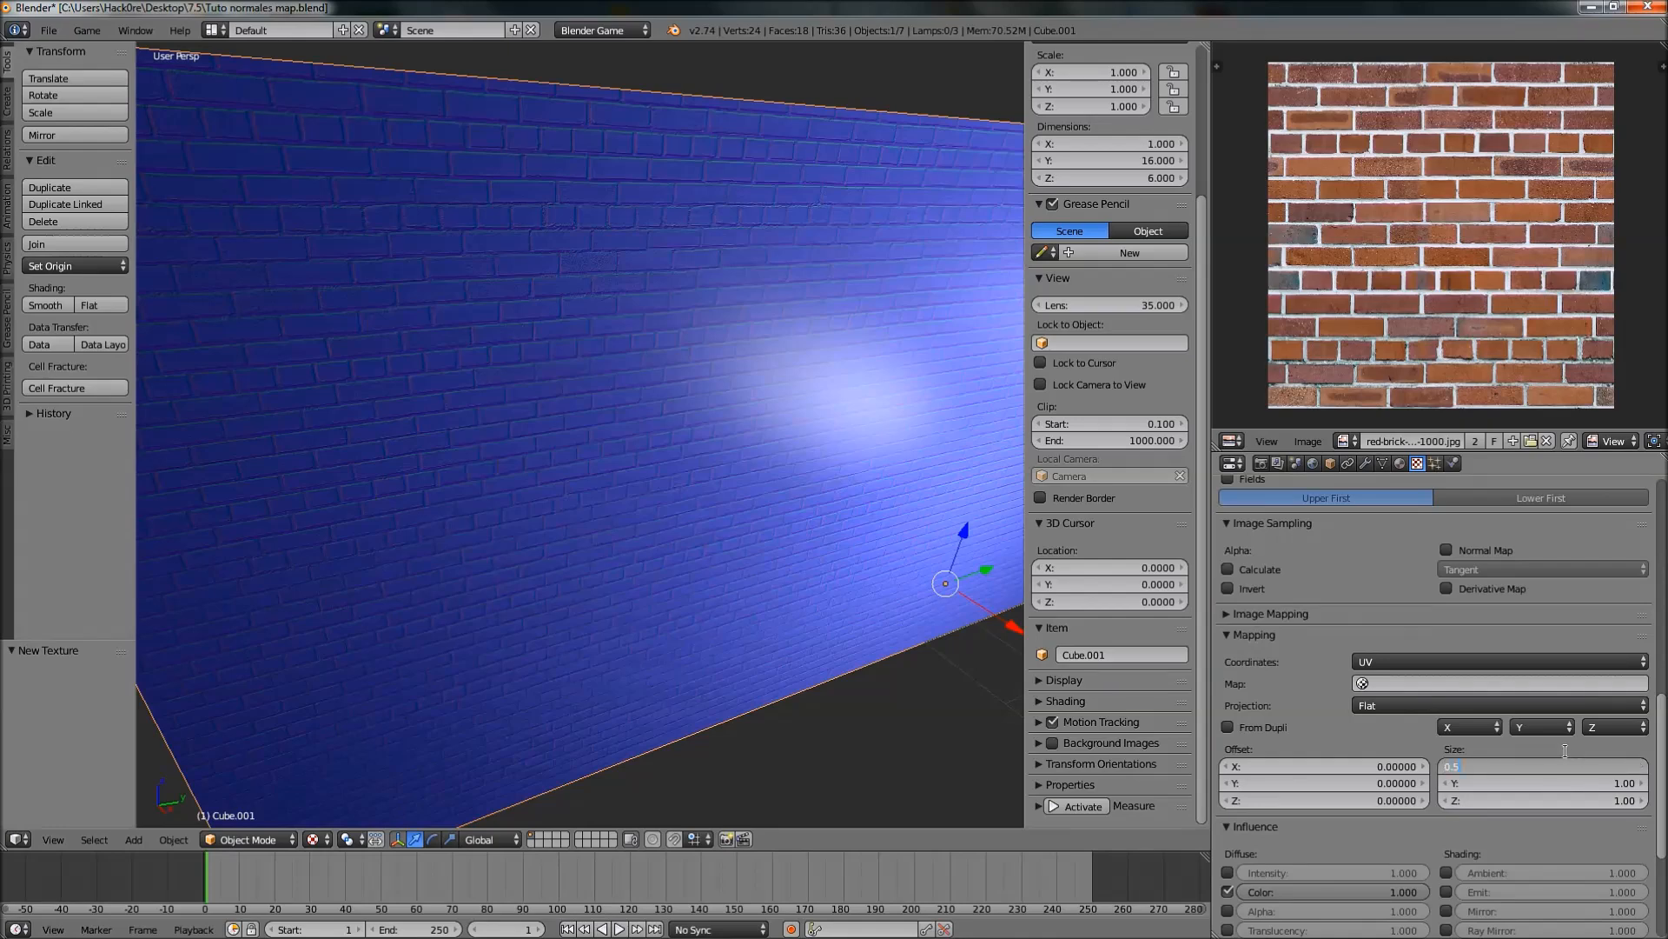
click(1578, 780)
text(0.5)
key(Return)
Switch the normal map texture off and on repeatedly to compare its alignment with the brick texture on the wall
scroll(1499, 635, up, 12)
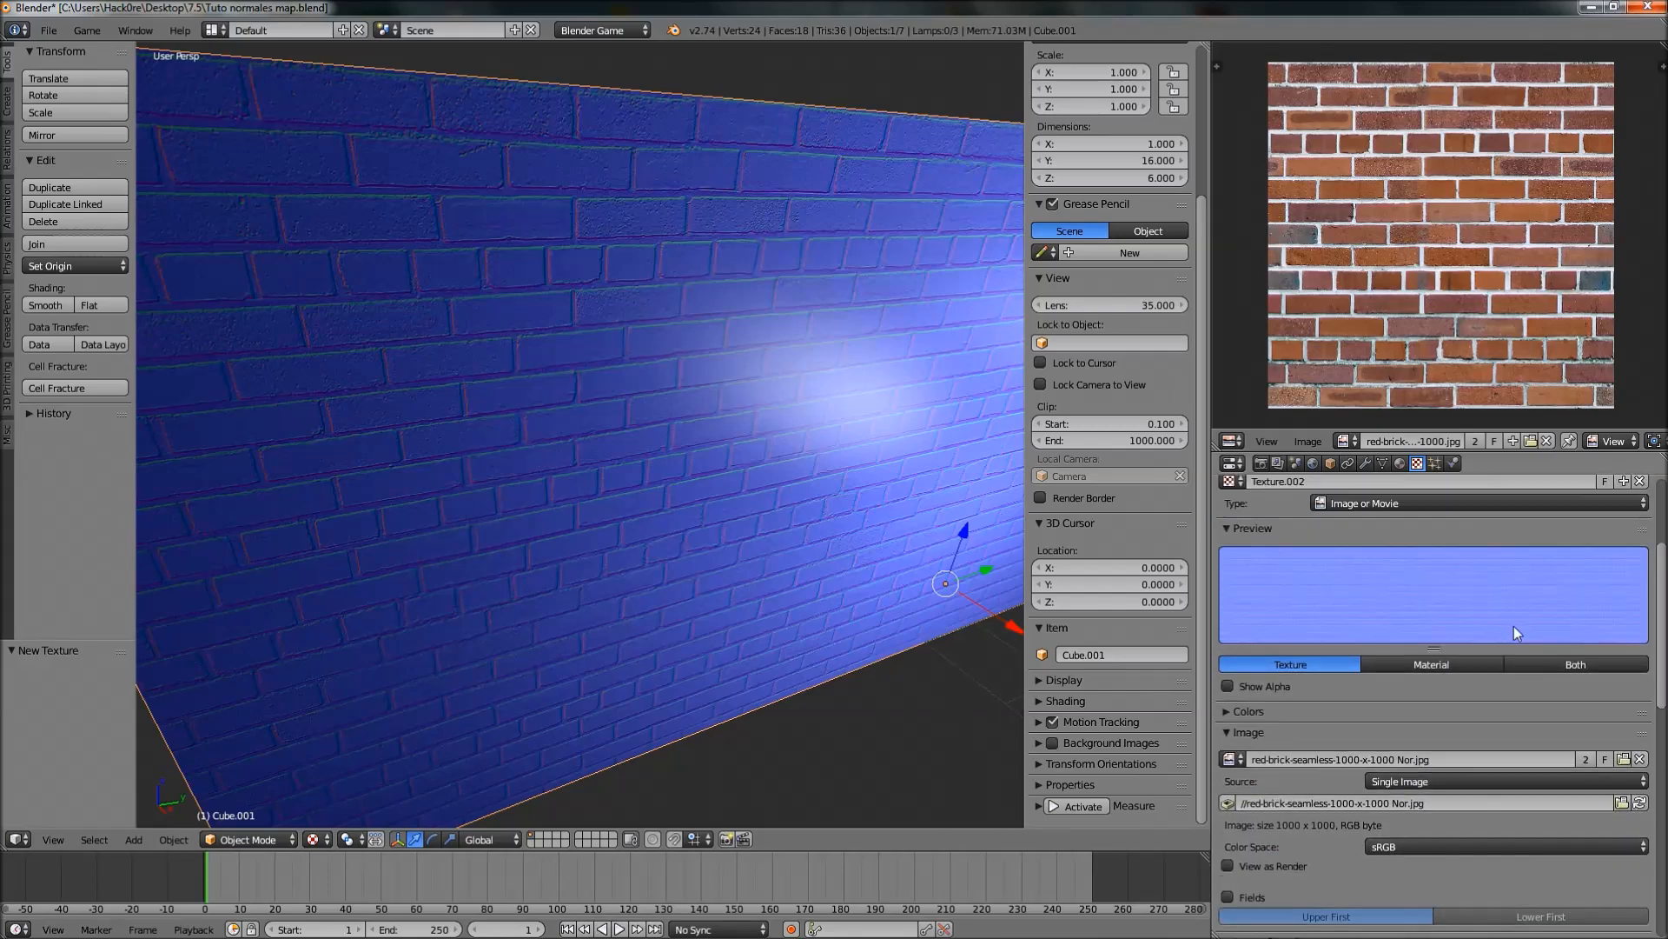
scroll(1514, 632, up, 5)
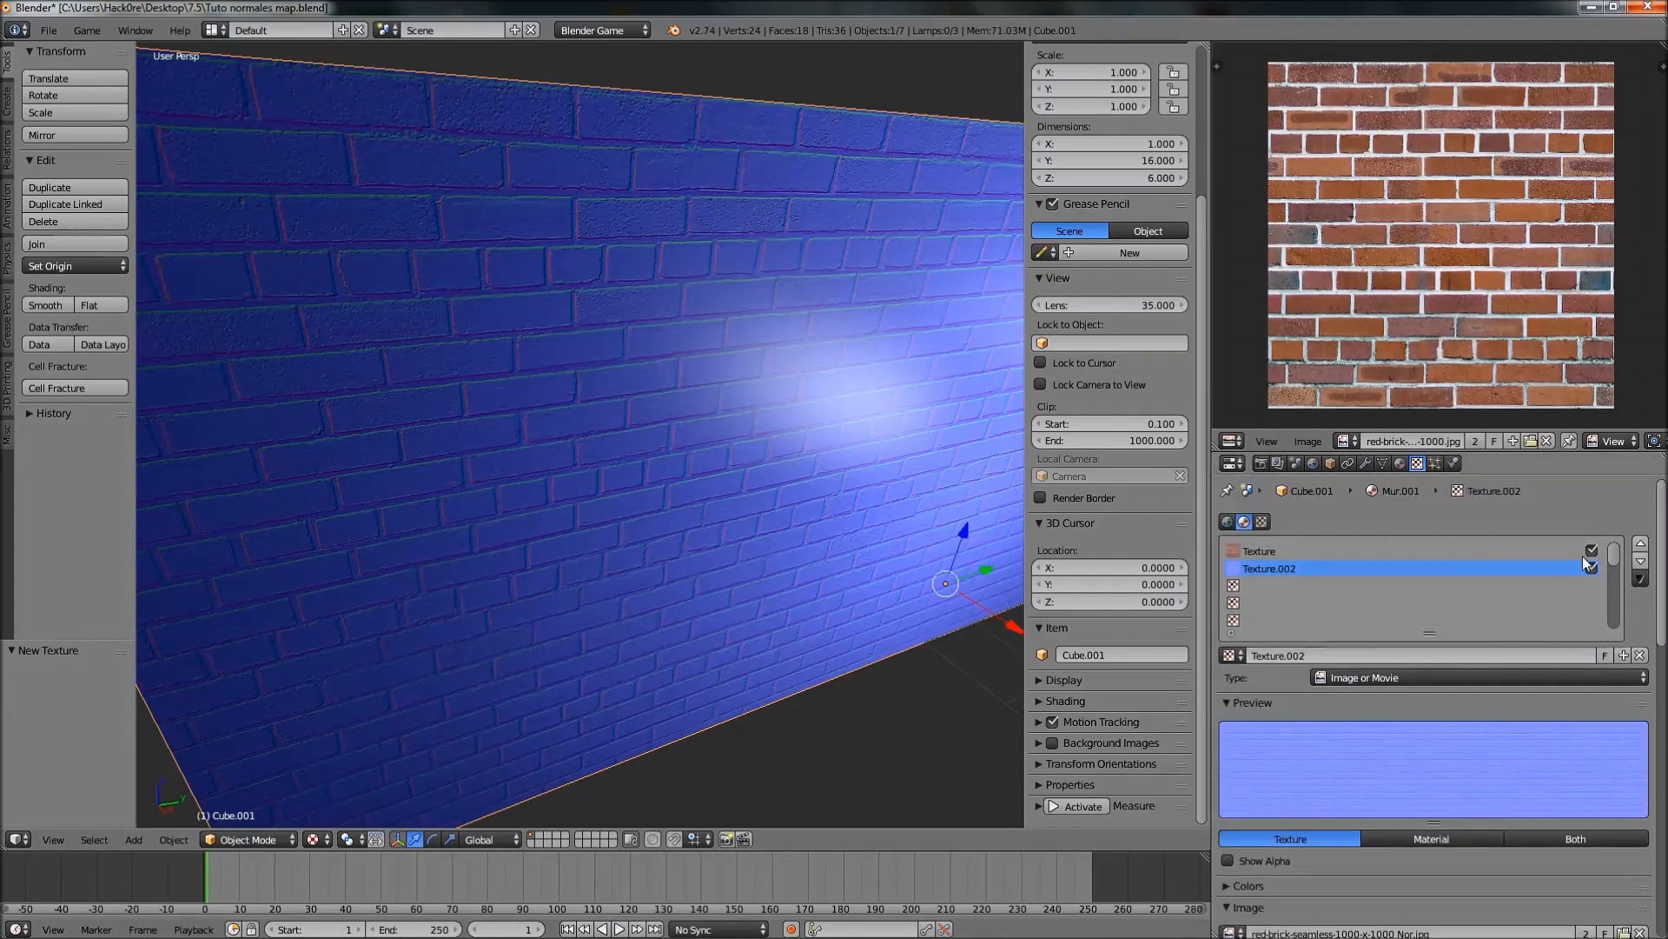
click(1592, 568)
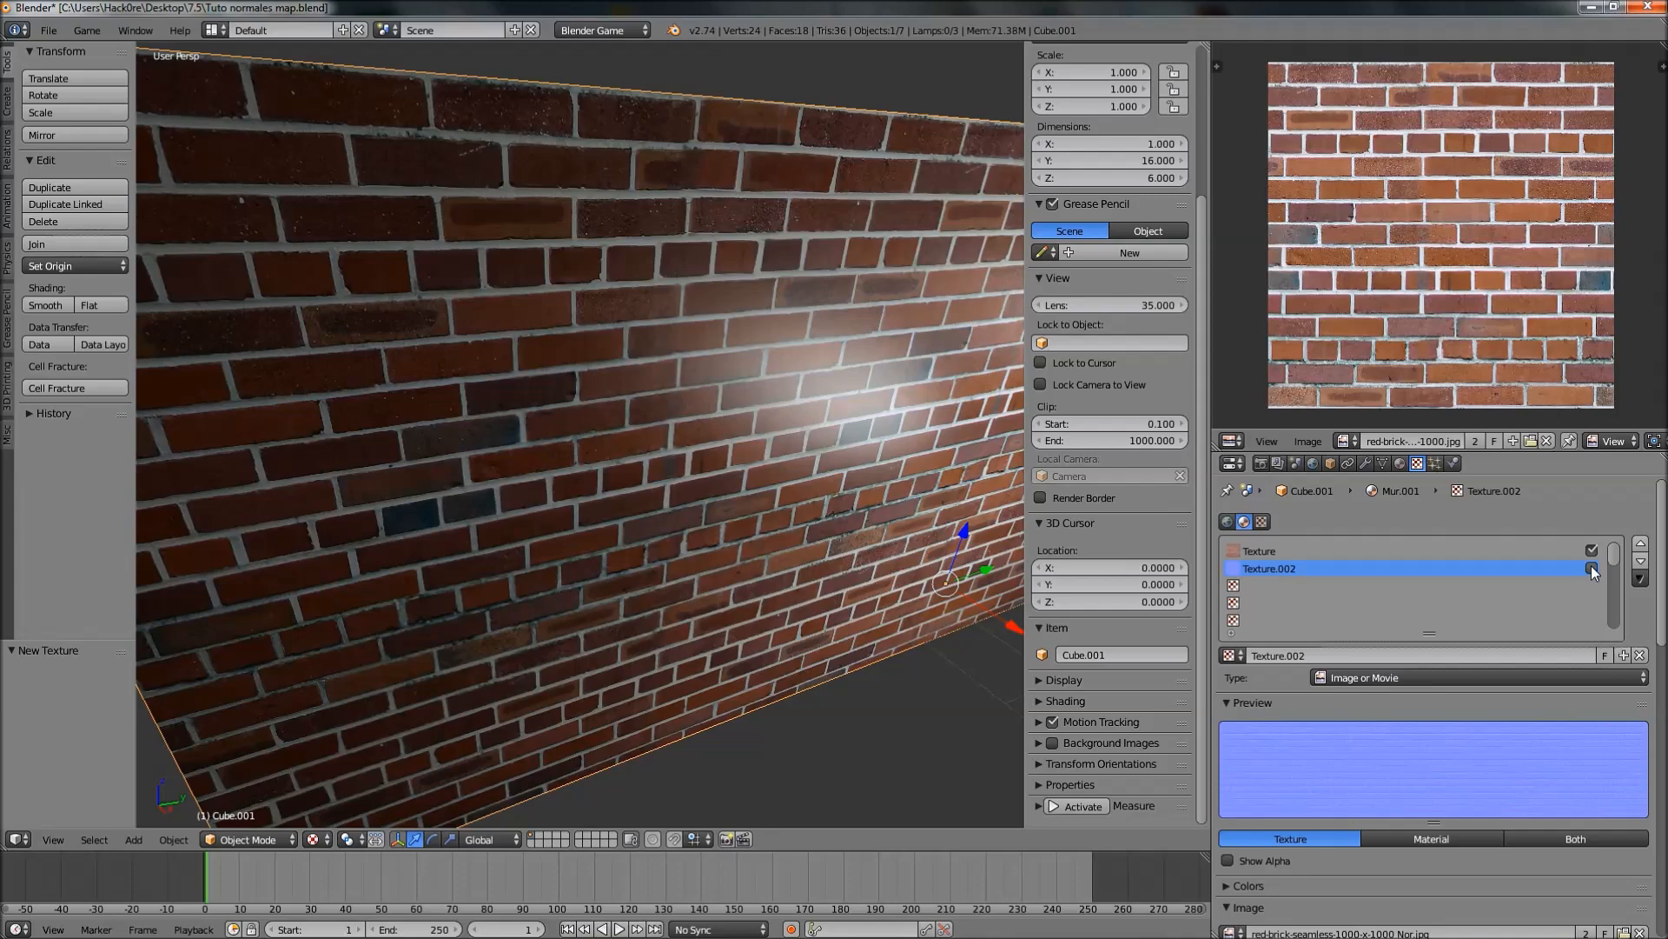
click(1592, 568)
click(1592, 568)
click(1592, 568)
click(1592, 569)
click(1592, 569)
click(1592, 568)
click(1592, 568)
click(1592, 569)
click(1592, 568)
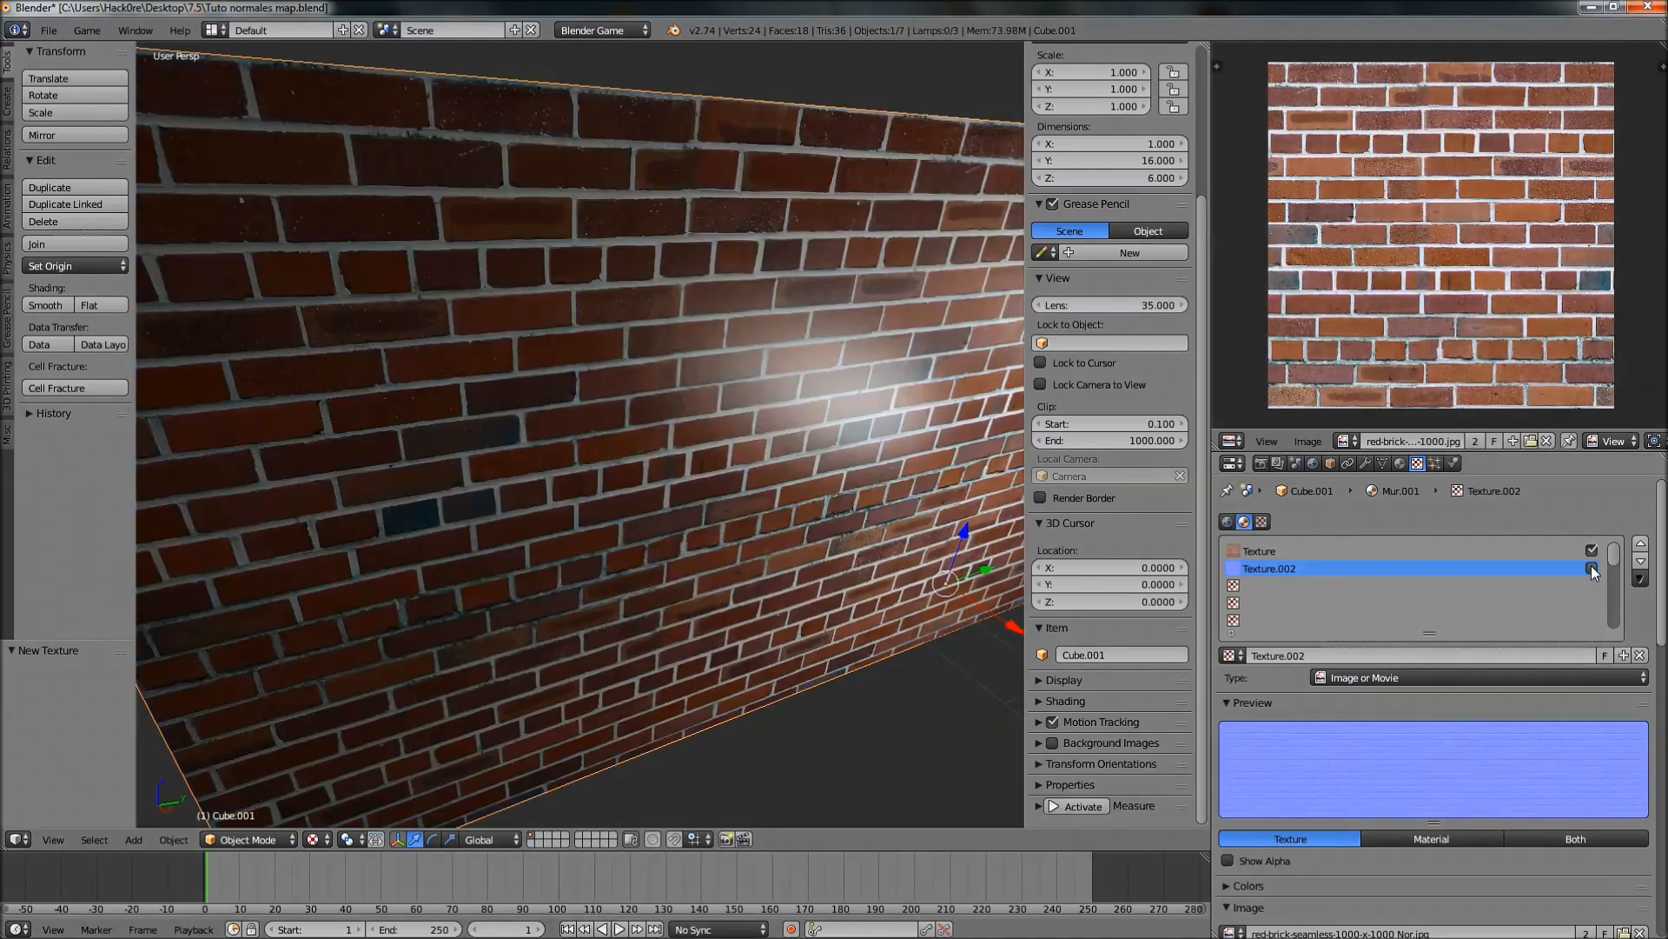
Examine the Image Sampling options of the normal map texture, including Normal Map, by collapsing and expanding that section
scroll(1529, 782, down, 4)
scroll(1541, 816, down, 6)
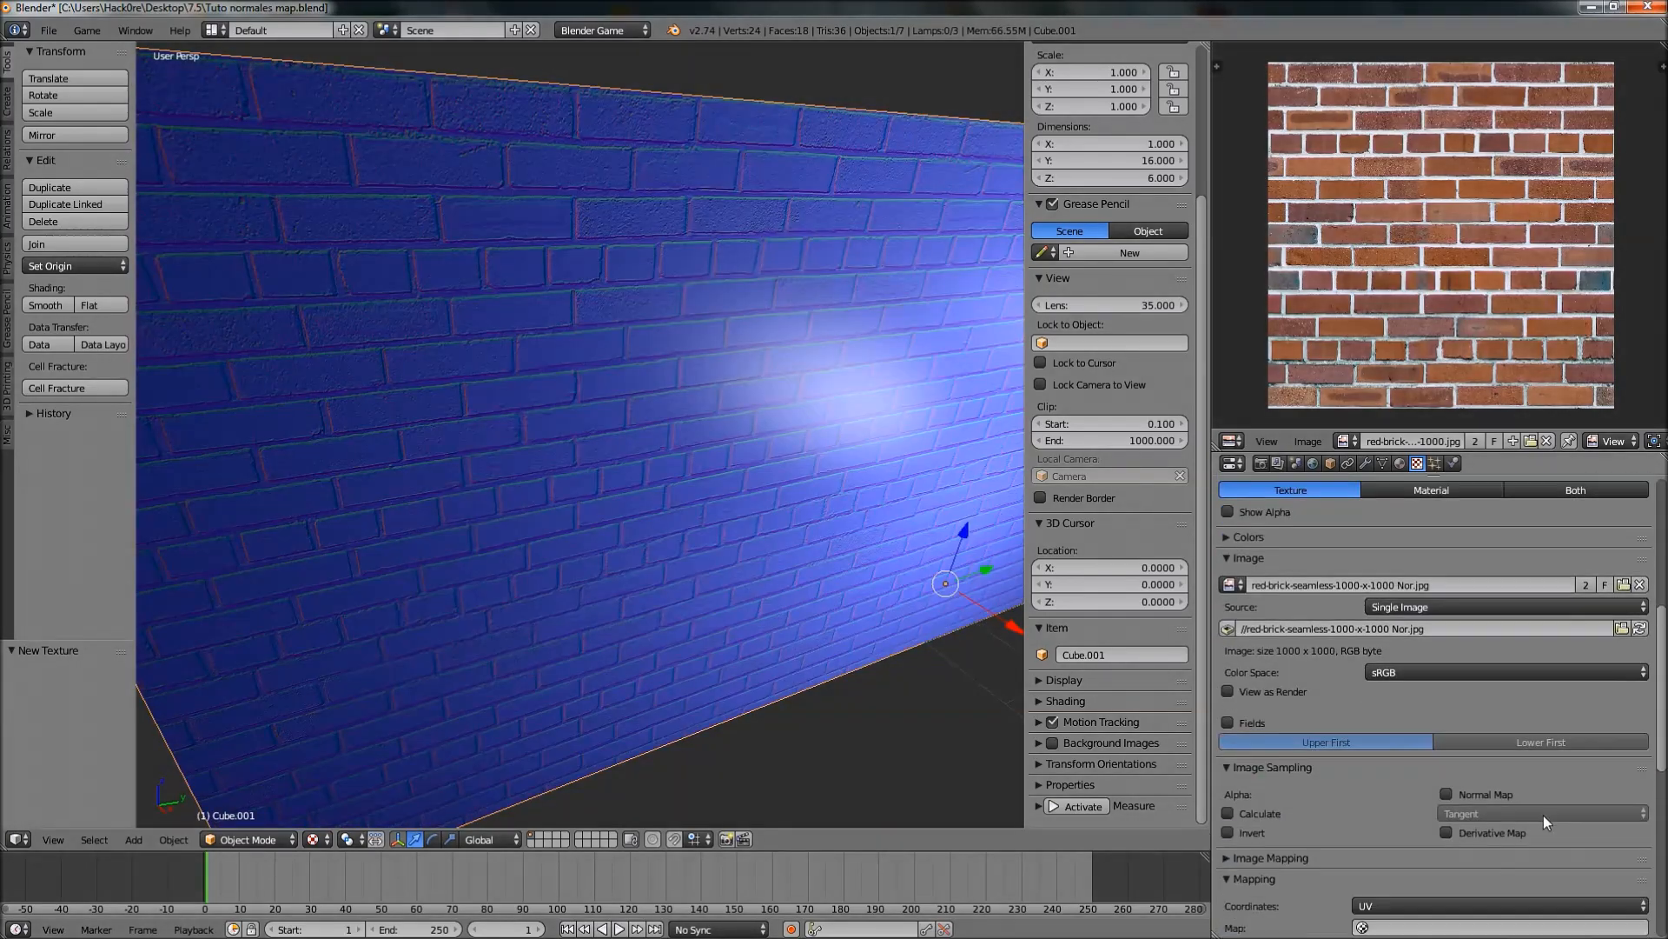
scroll(1418, 666, up, 3)
scroll(1417, 661, up, 3)
scroll(1418, 691, down, 7)
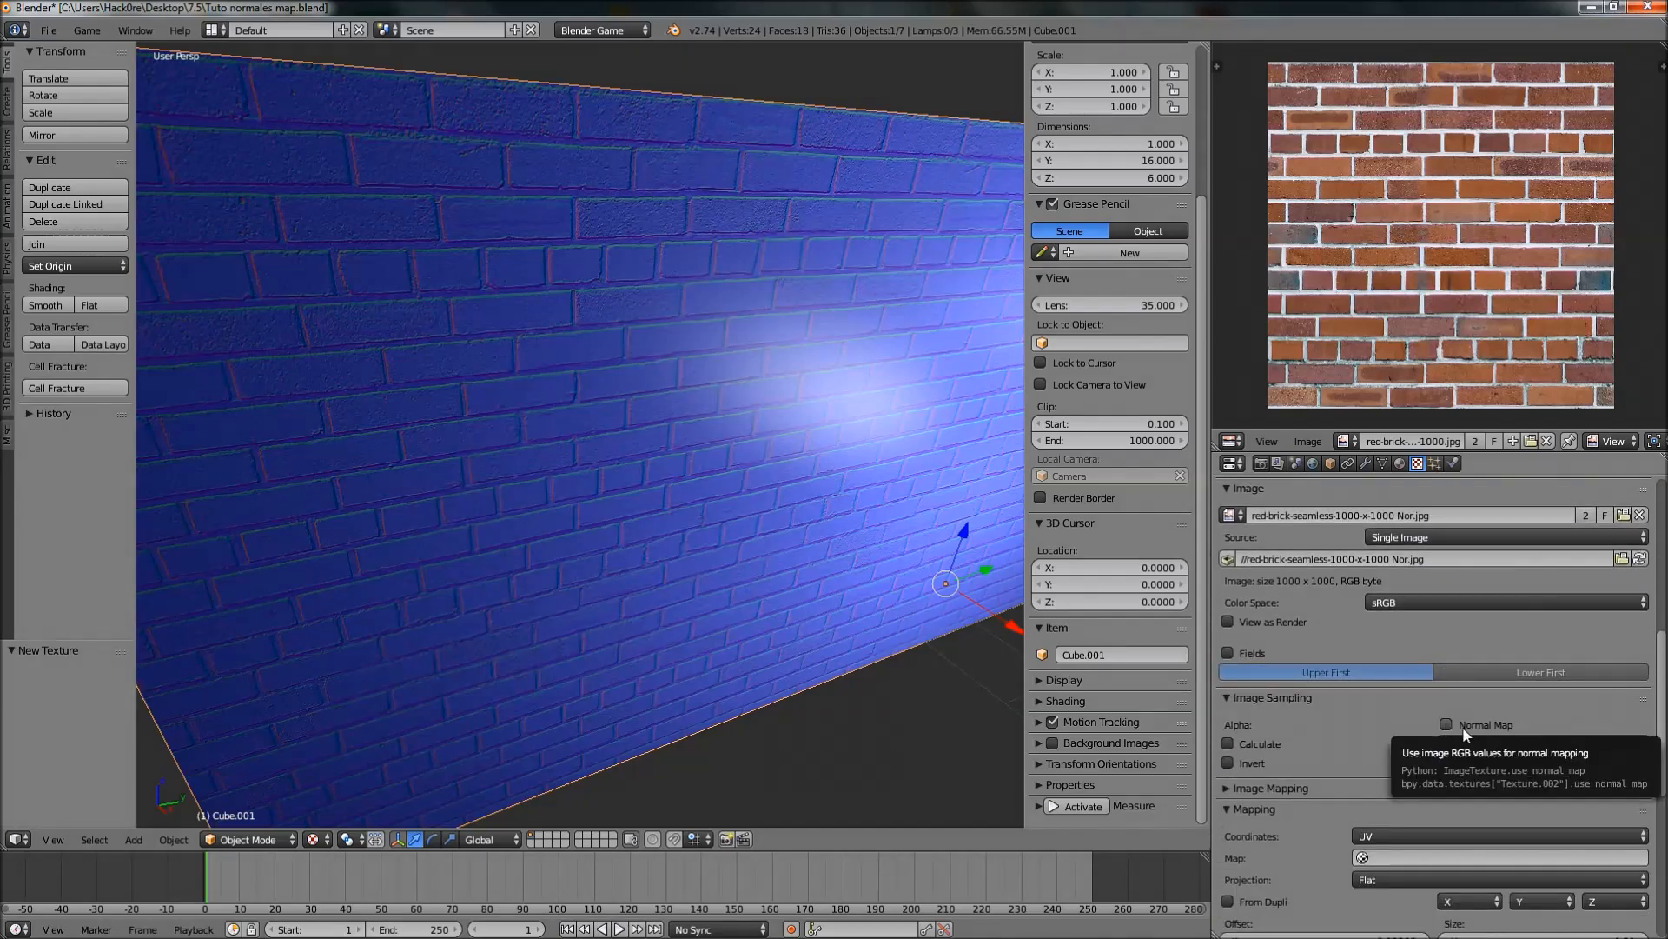
click(1225, 697)
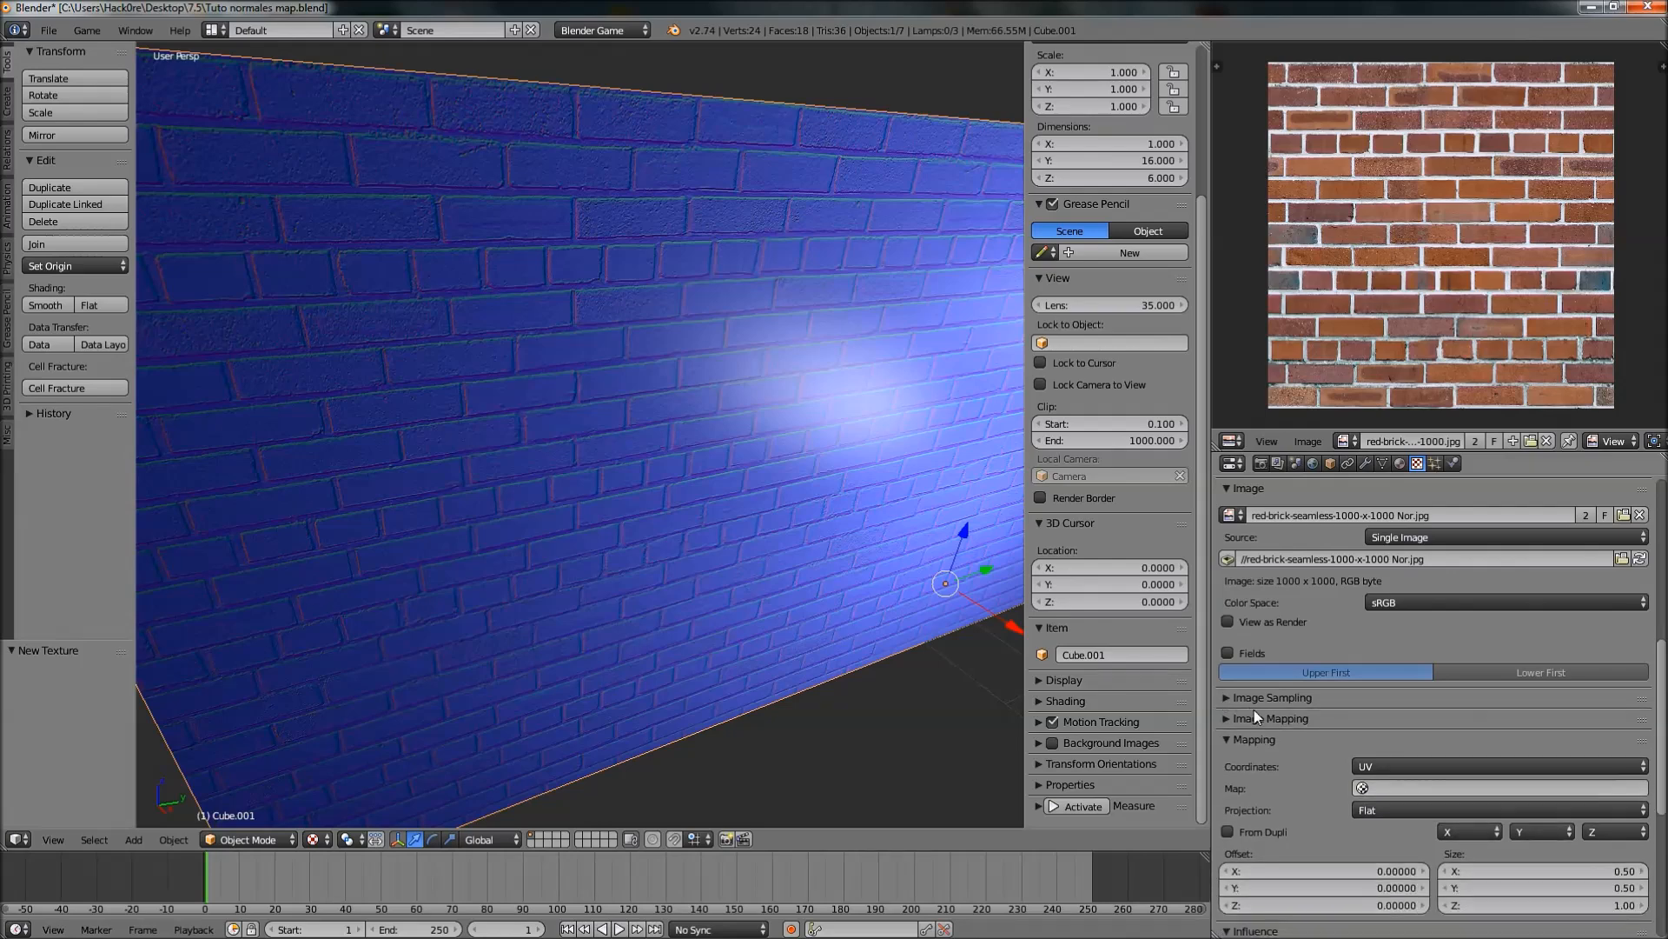
middle_drag(1265, 739, 1256, 768)
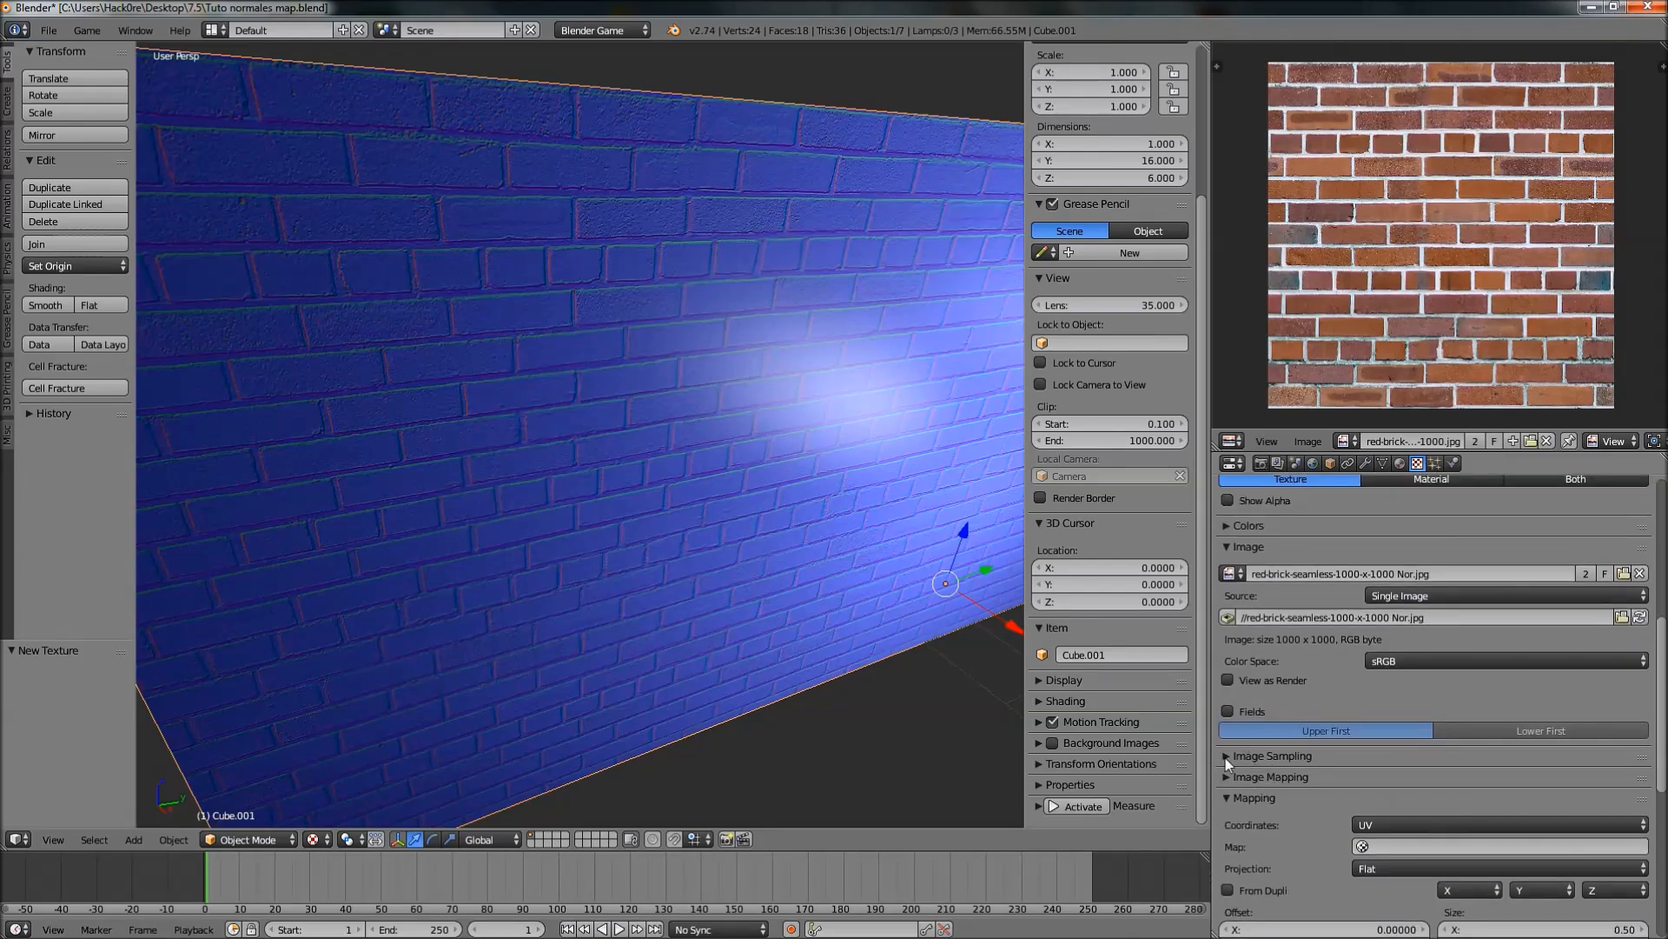
click(1226, 756)
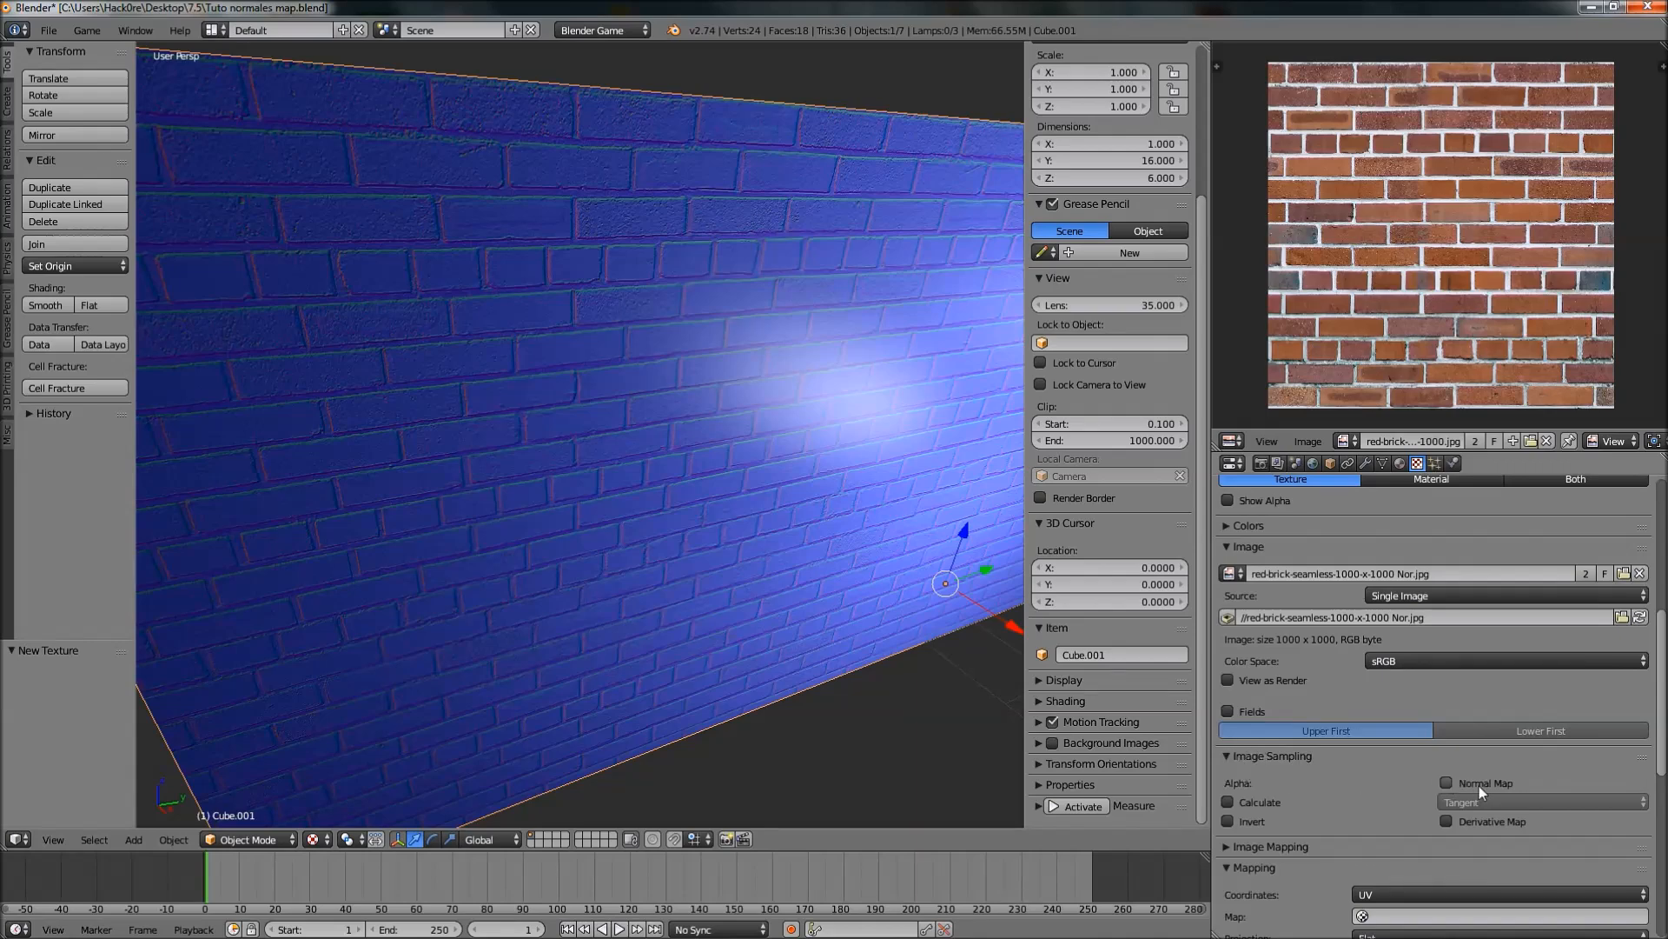
scroll(1479, 786, down, 3)
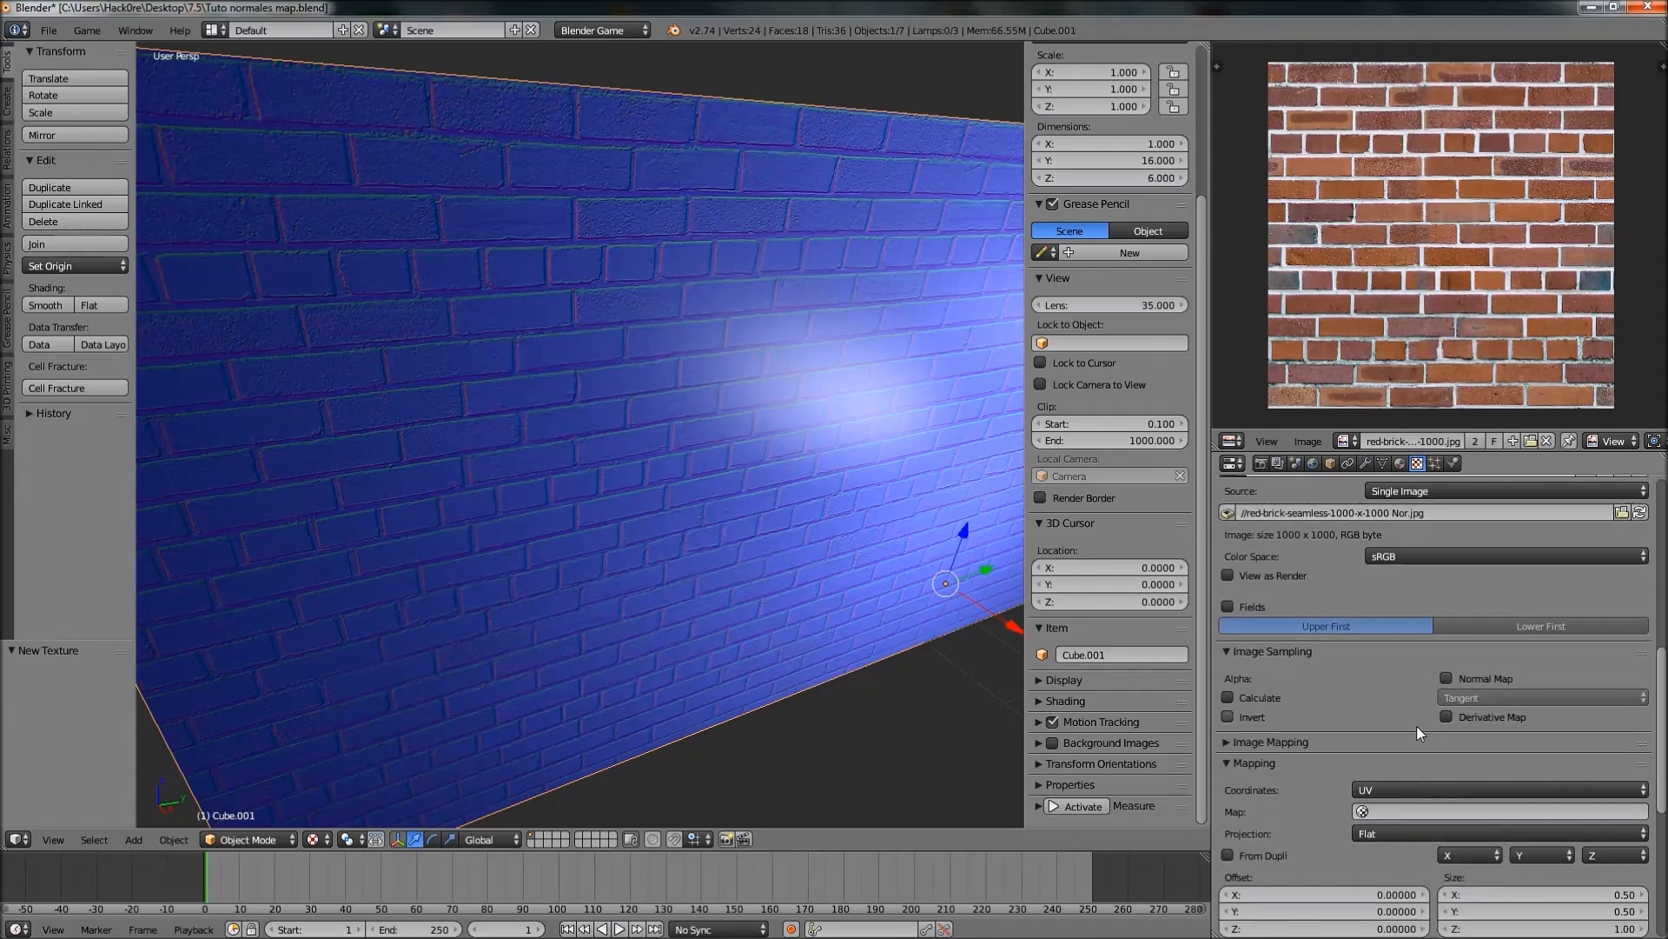
Turn off the normal map texture's diffuse Color influence and enable its geometry Normal influence at 1.000
scroll(1425, 756, down, 8)
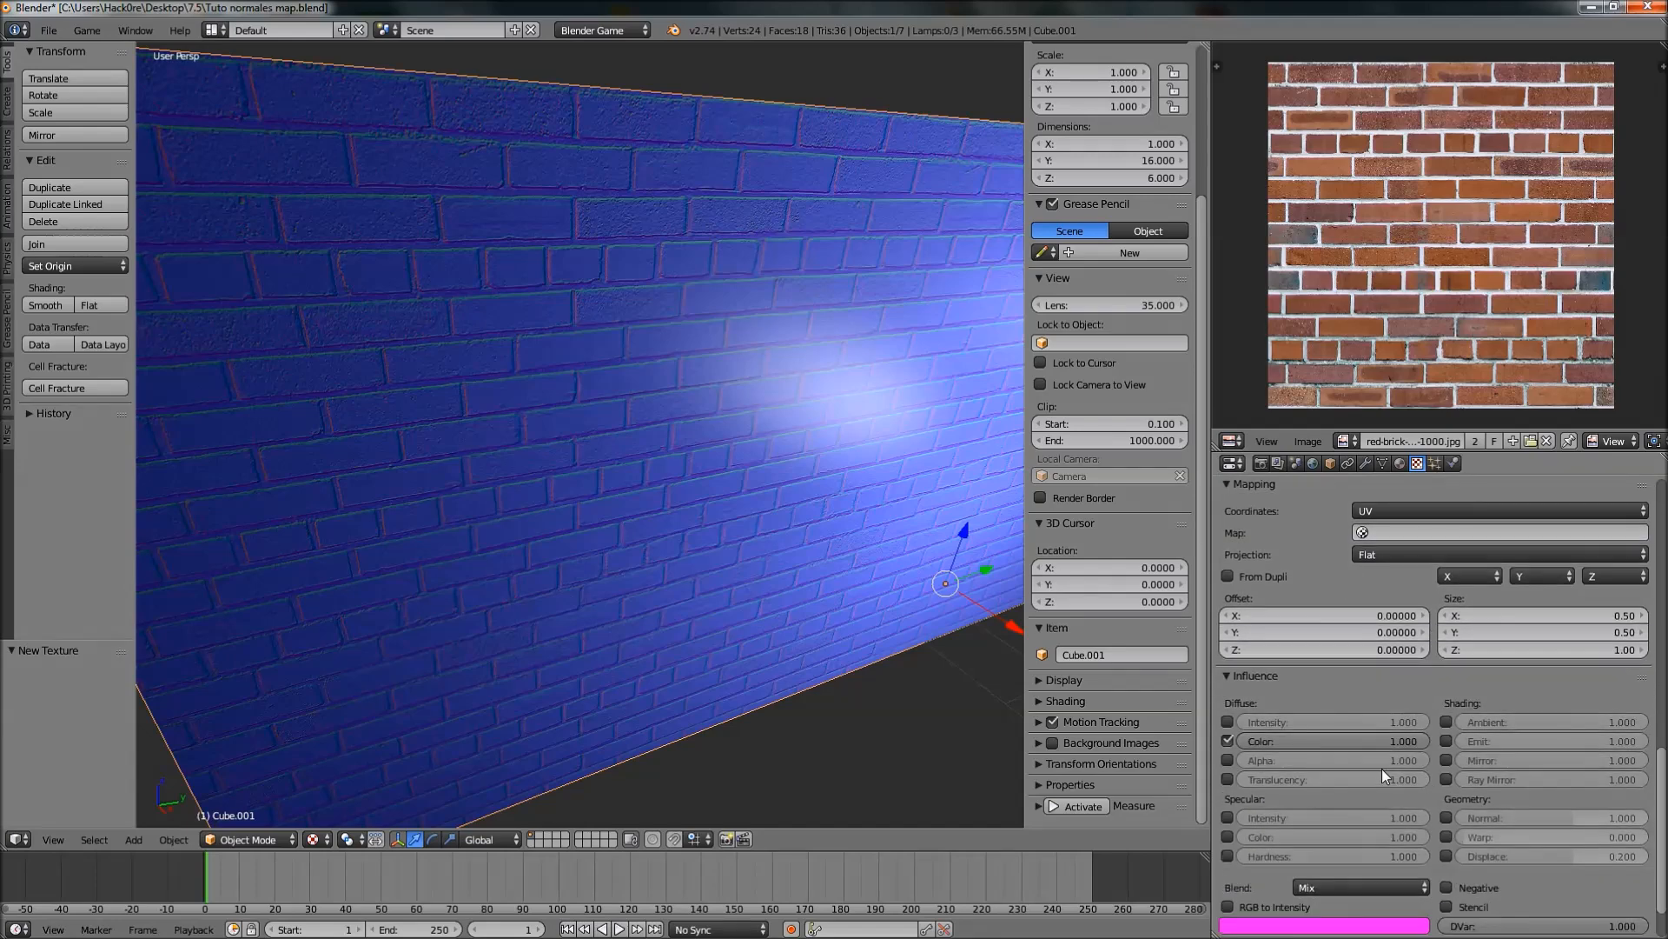
scroll(1344, 752, down, 2)
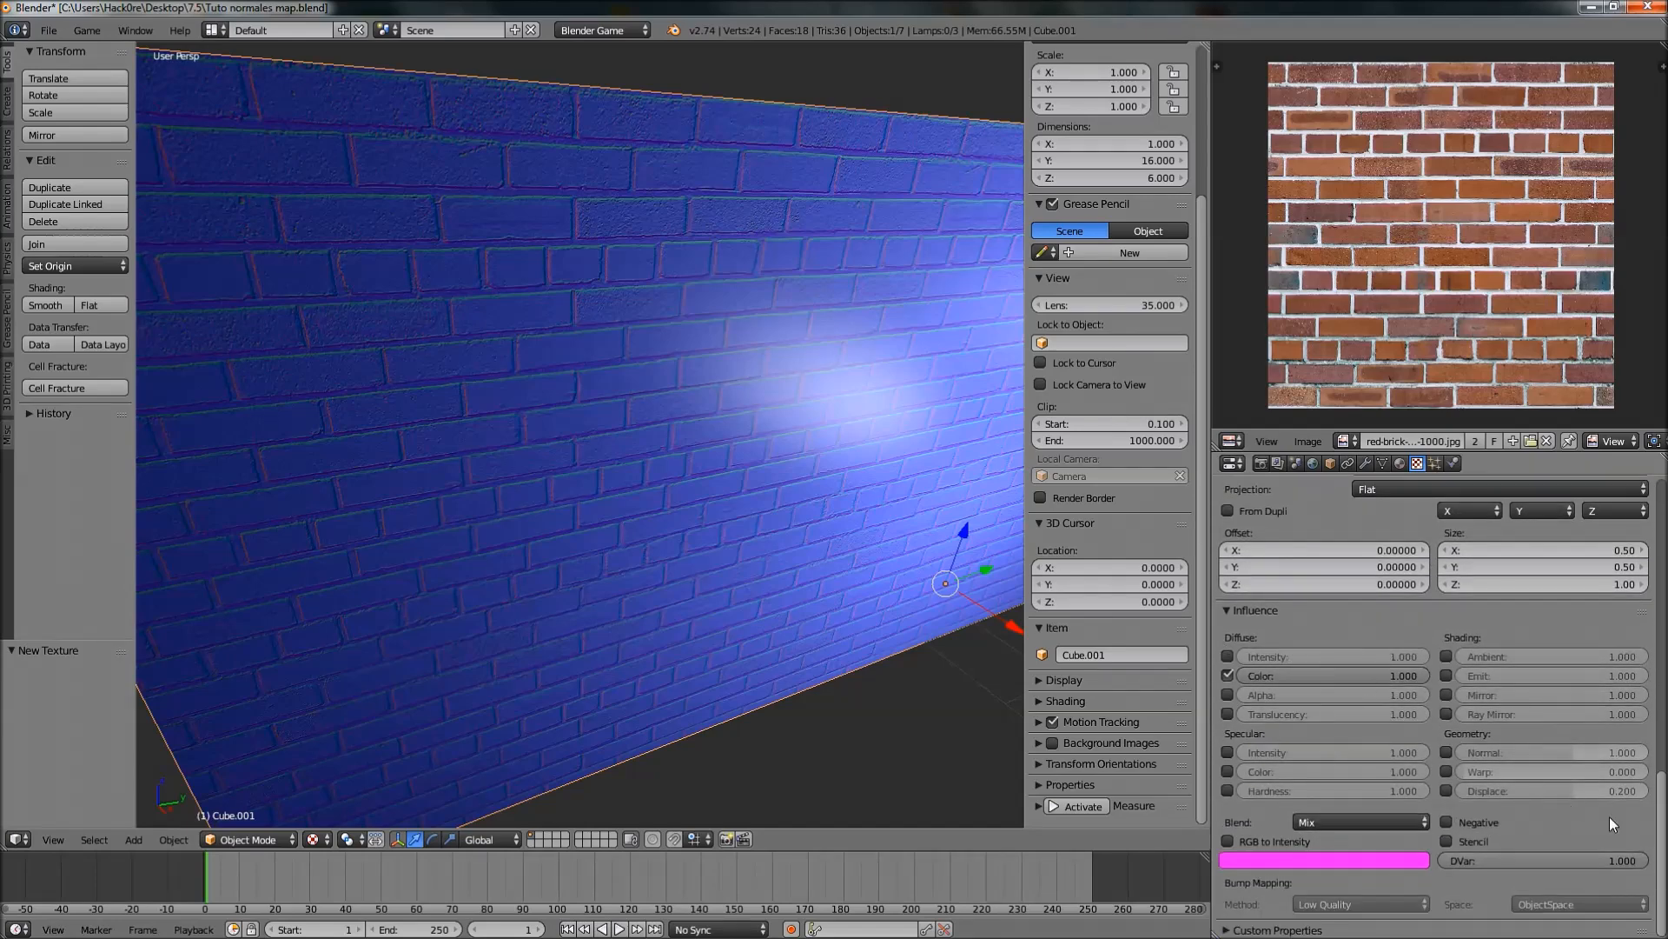
click(1229, 674)
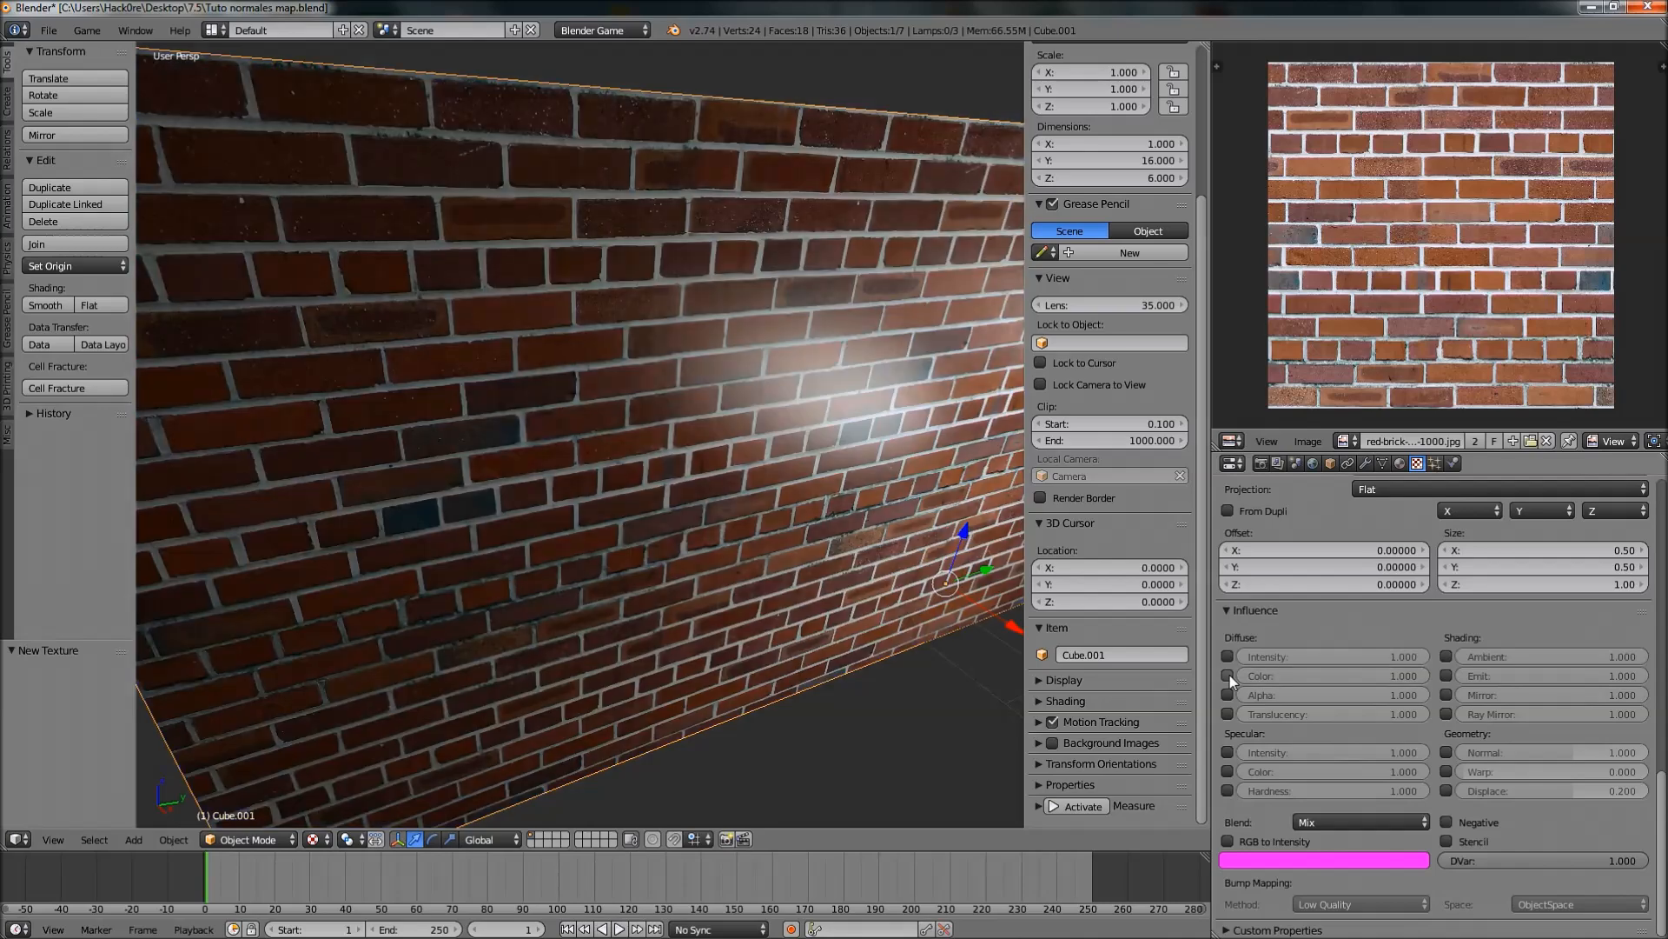
click(1229, 674)
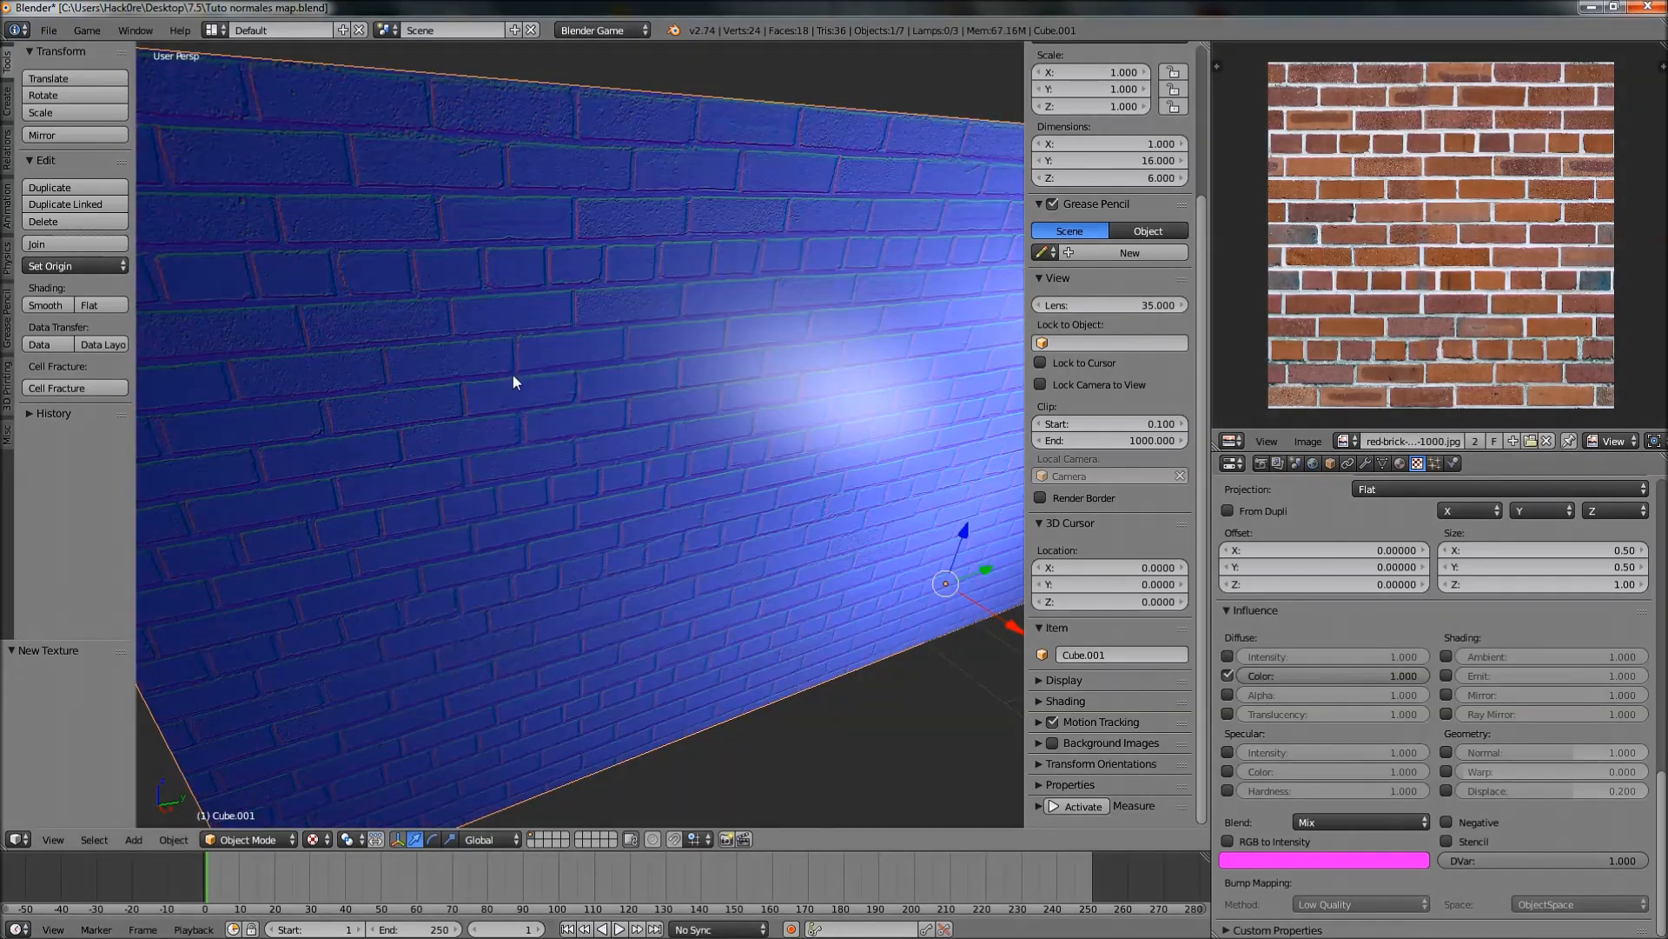
click(1227, 676)
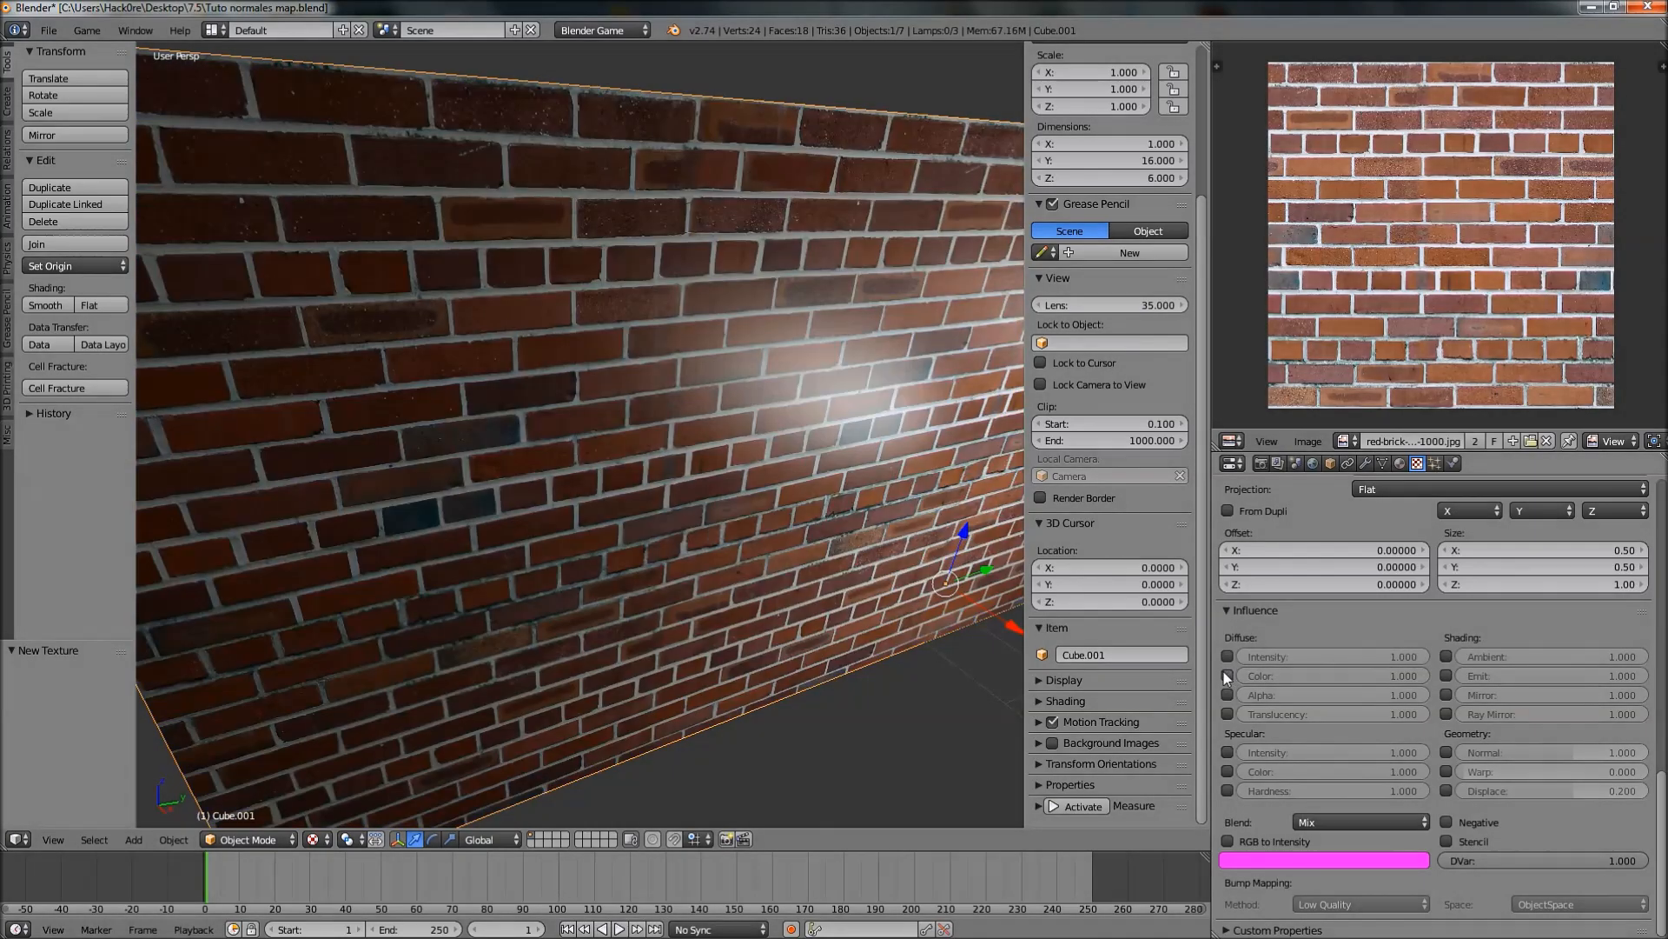
click(1446, 752)
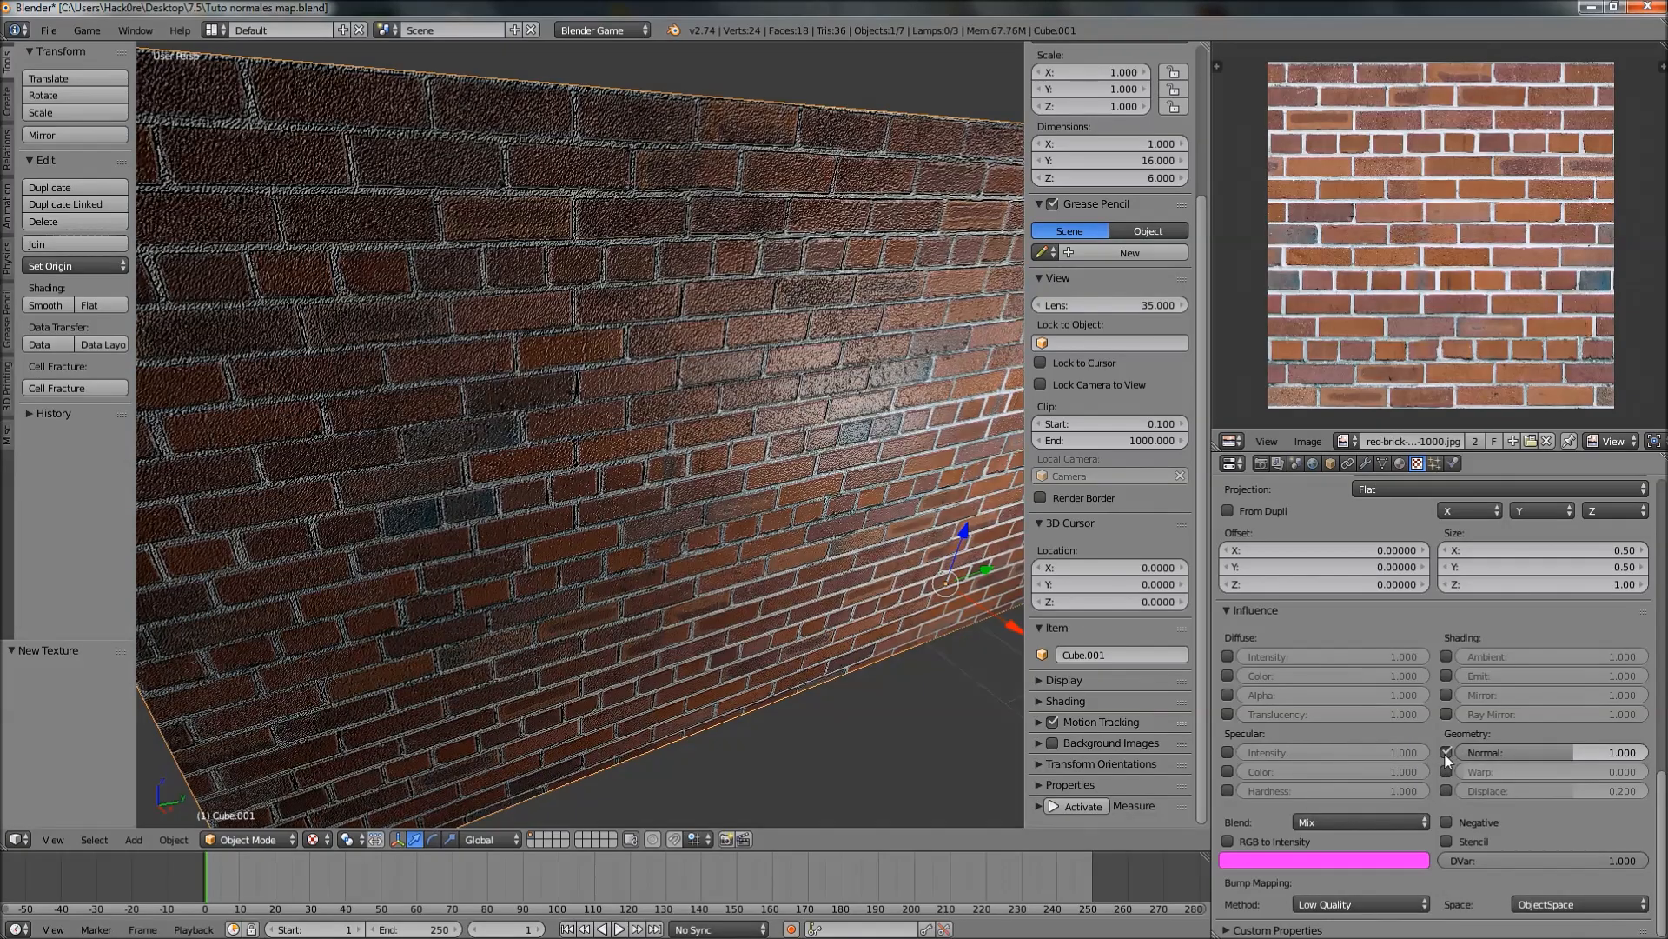
Enable Normal Map with Tangent space in the texture's image sampling, comparing the wall with the option on and off
middle_drag(768, 525, 775, 526)
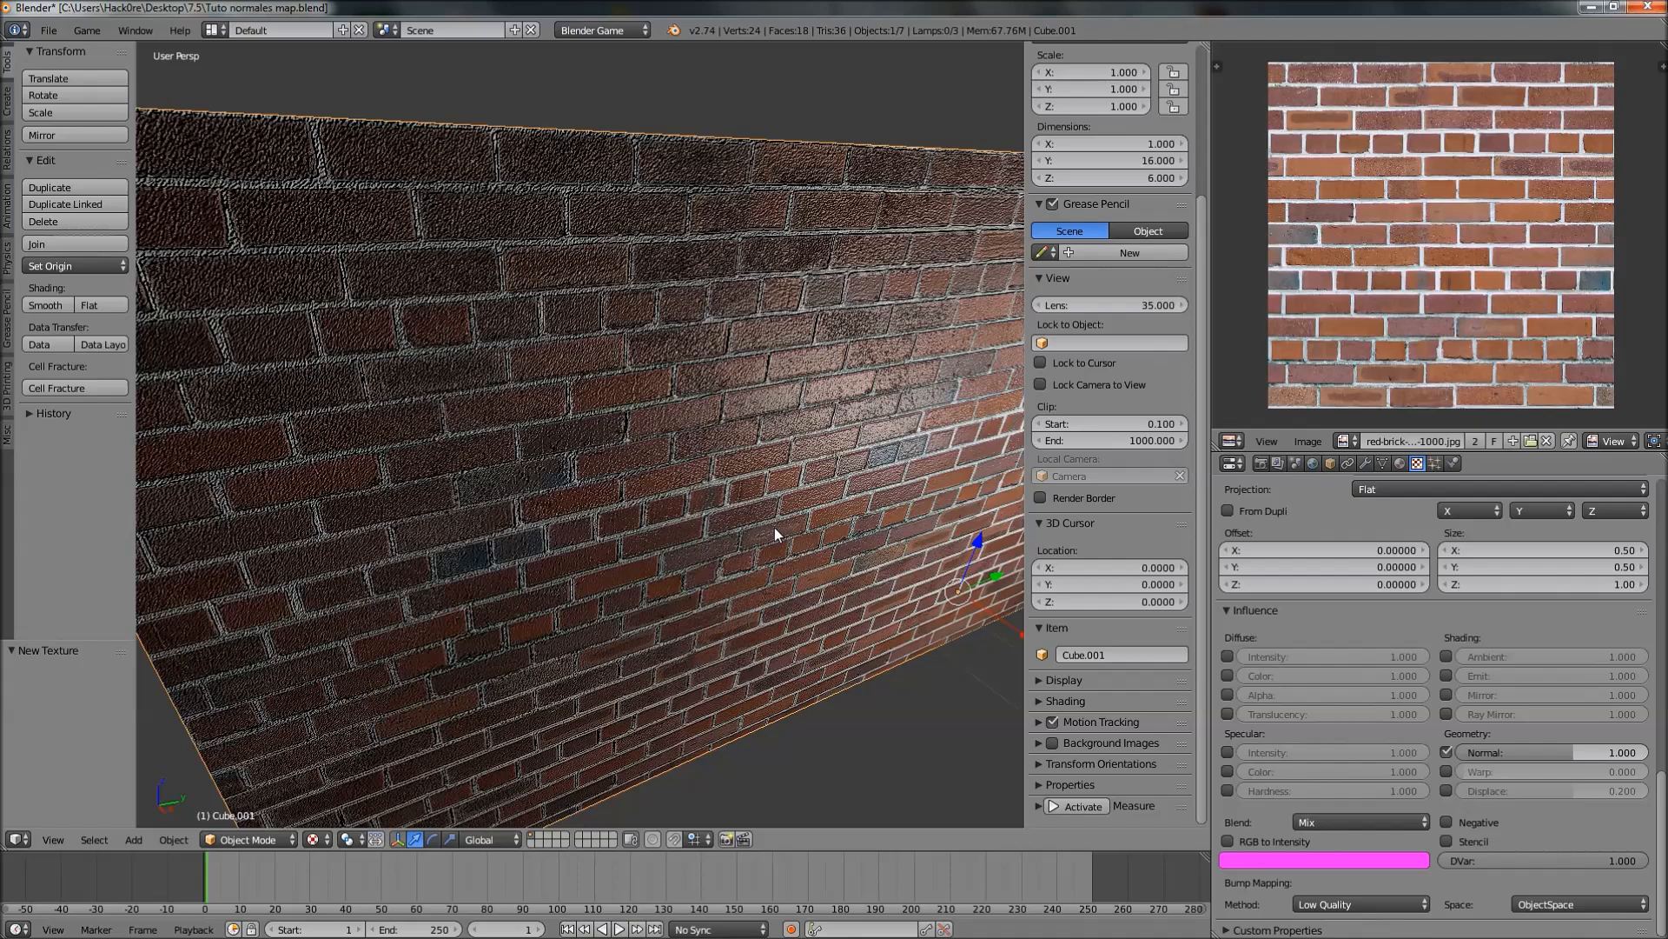
scroll(786, 525, up, 5)
scroll(783, 527, up, 3)
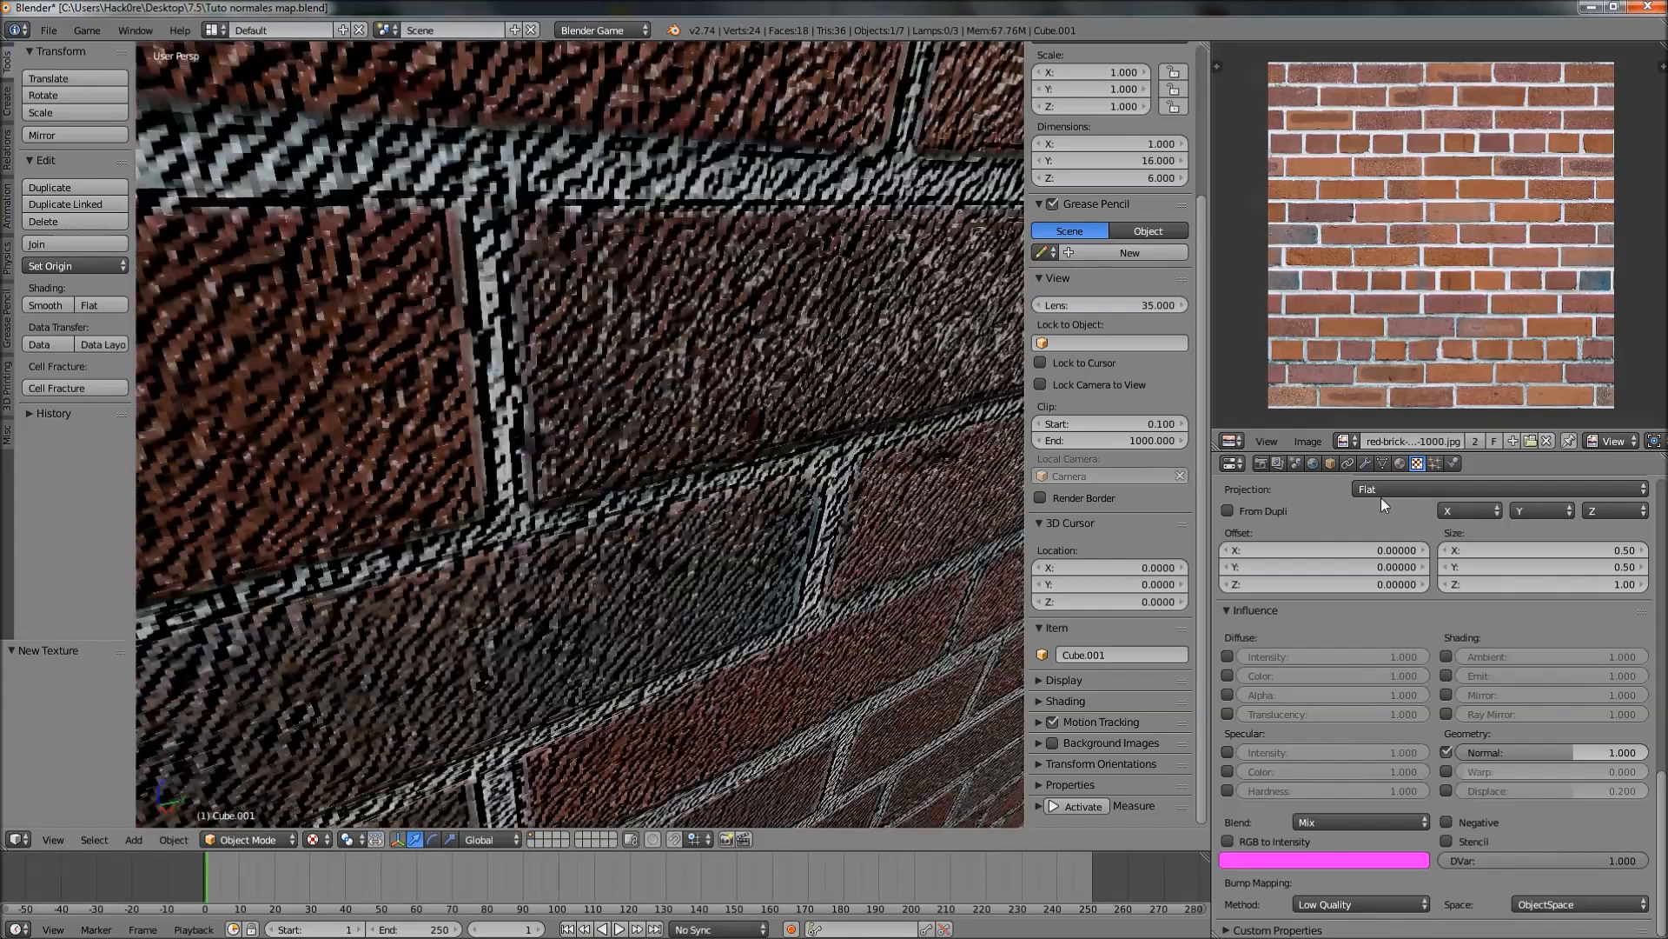
scroll(1599, 551, up, 6)
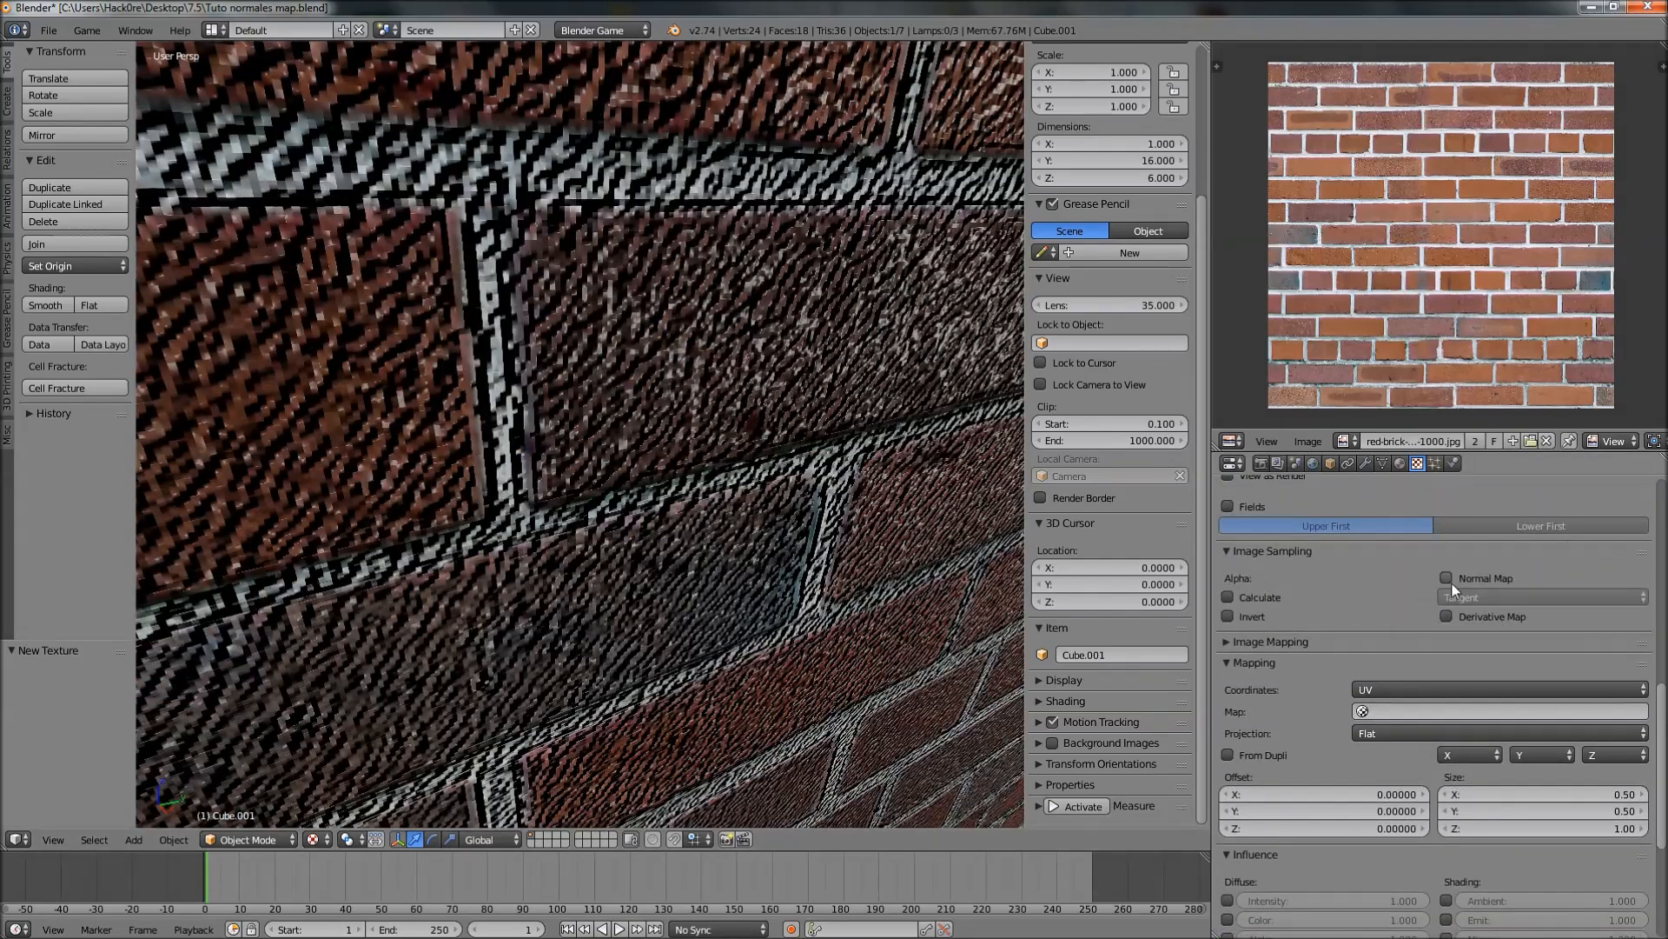
click(1447, 579)
scroll(871, 497, down, 8)
scroll(881, 499, up, 6)
shift+middle_drag(758, 511, 900, 528)
click(1453, 577)
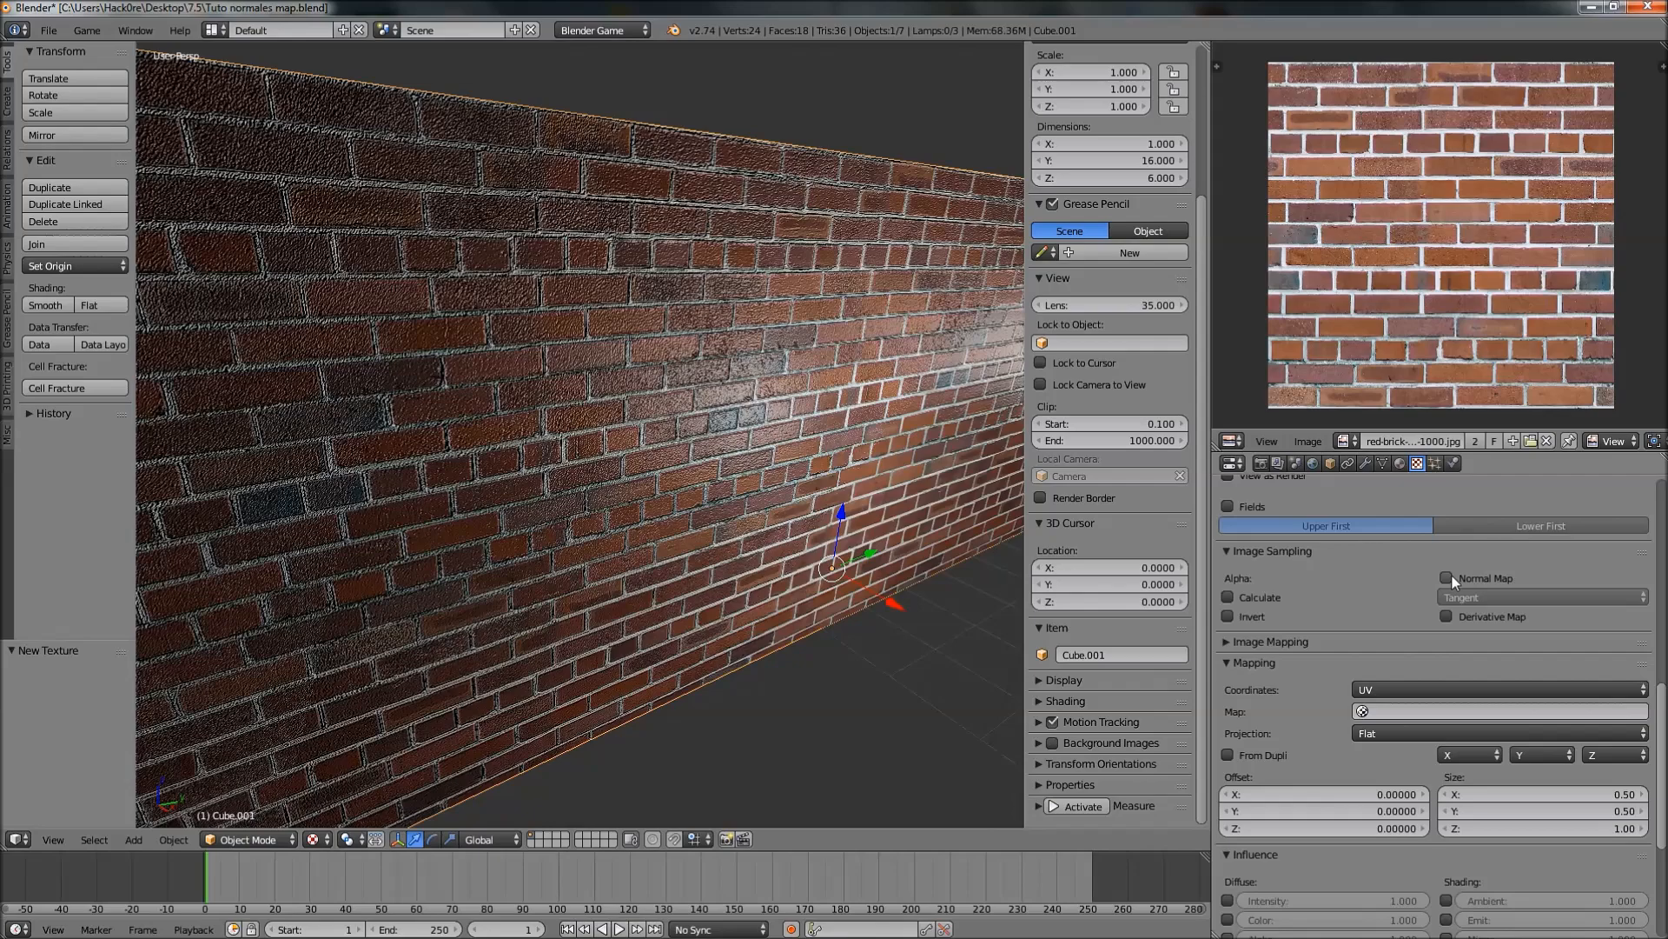
click(1452, 576)
Adjust the normal map texture's Normal influence, trying strengths such as 0.390 to compare the relief on the wall
mouse_move(723, 413)
middle_down()
mouse_move(680, 406)
mouse_move(703, 406)
mouse_move(681, 418)
mouse_move(706, 428)
mouse_move(737, 421)
mouse_move(638, 434)
middle_up()
scroll(703, 411, up, 4)
scroll(680, 421, down, 4)
scroll(662, 423, up, 3)
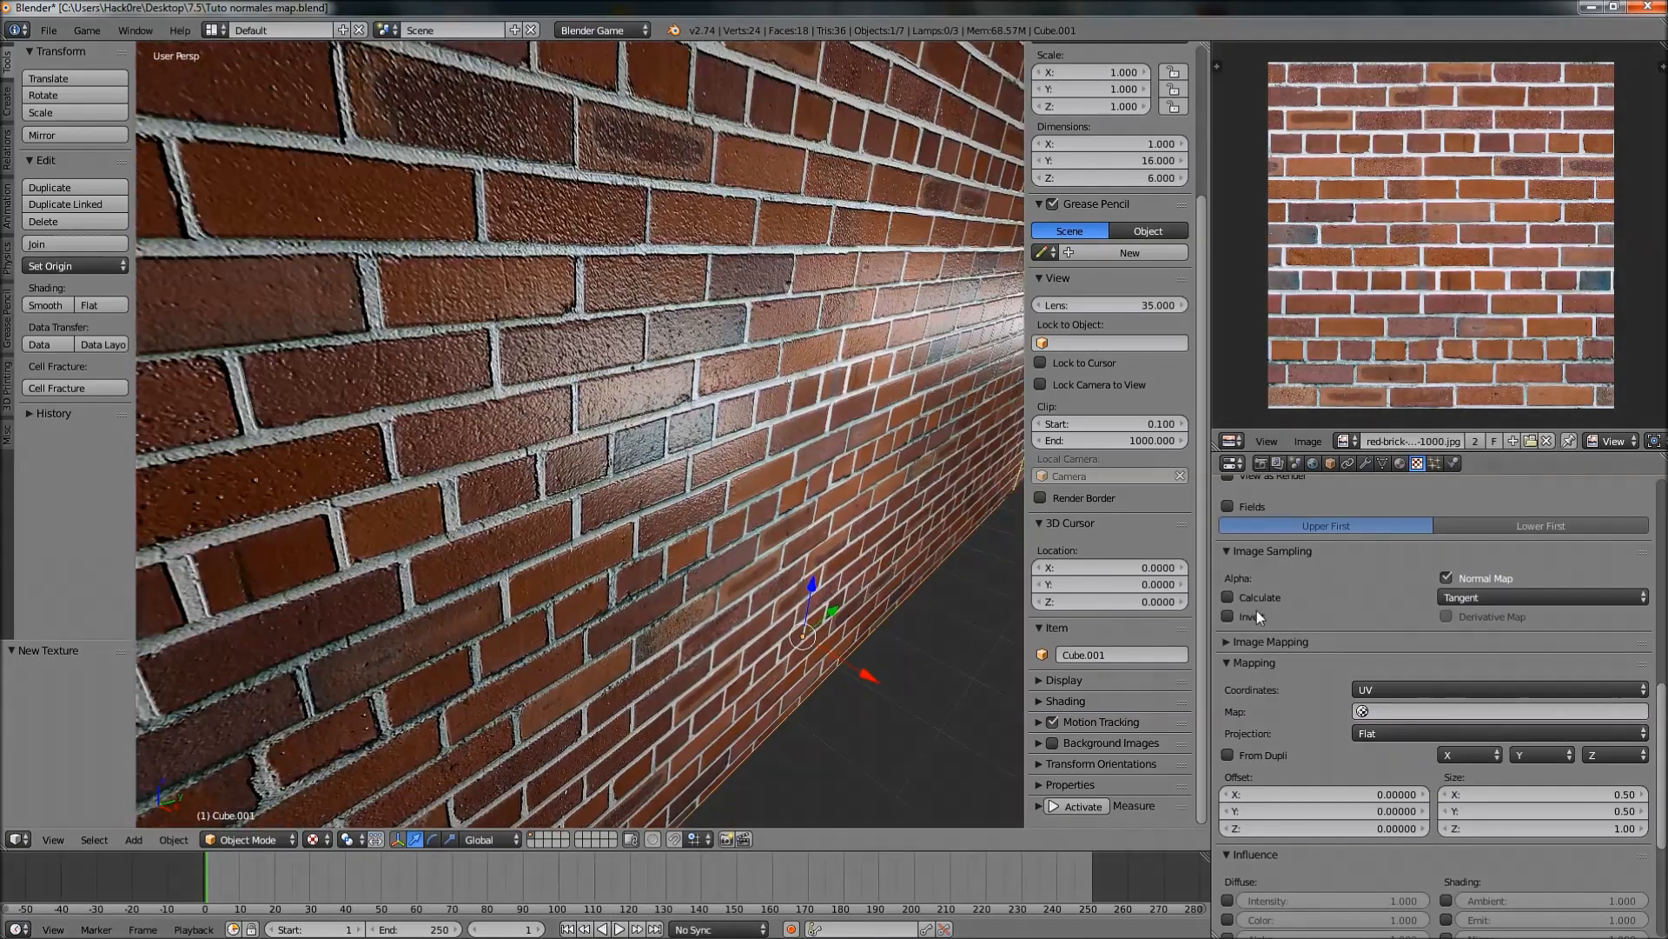
scroll(1486, 795, down, 6)
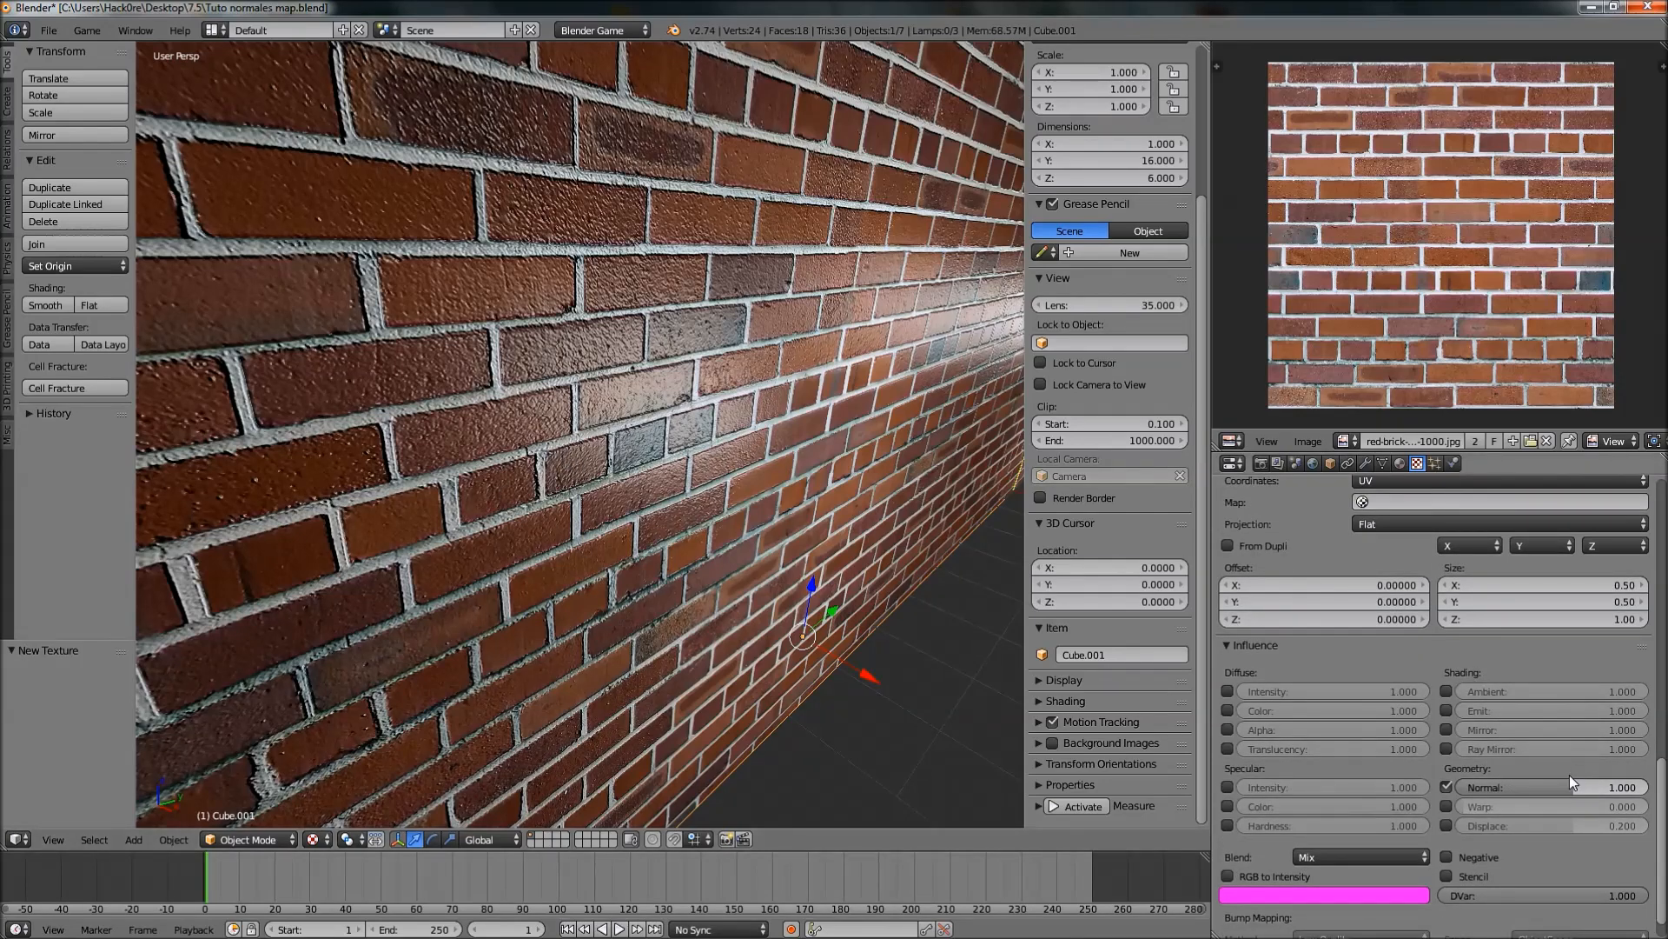
mouse_move(1564, 789)
mouse_down()
mouse_move(1451, 789)
mouse_move(1538, 789)
mouse_up()
mouse_move(1564, 787)
mouse_down()
mouse_move(1546, 786)
mouse_move(1616, 786)
mouse_move(1578, 786)
mouse_up()
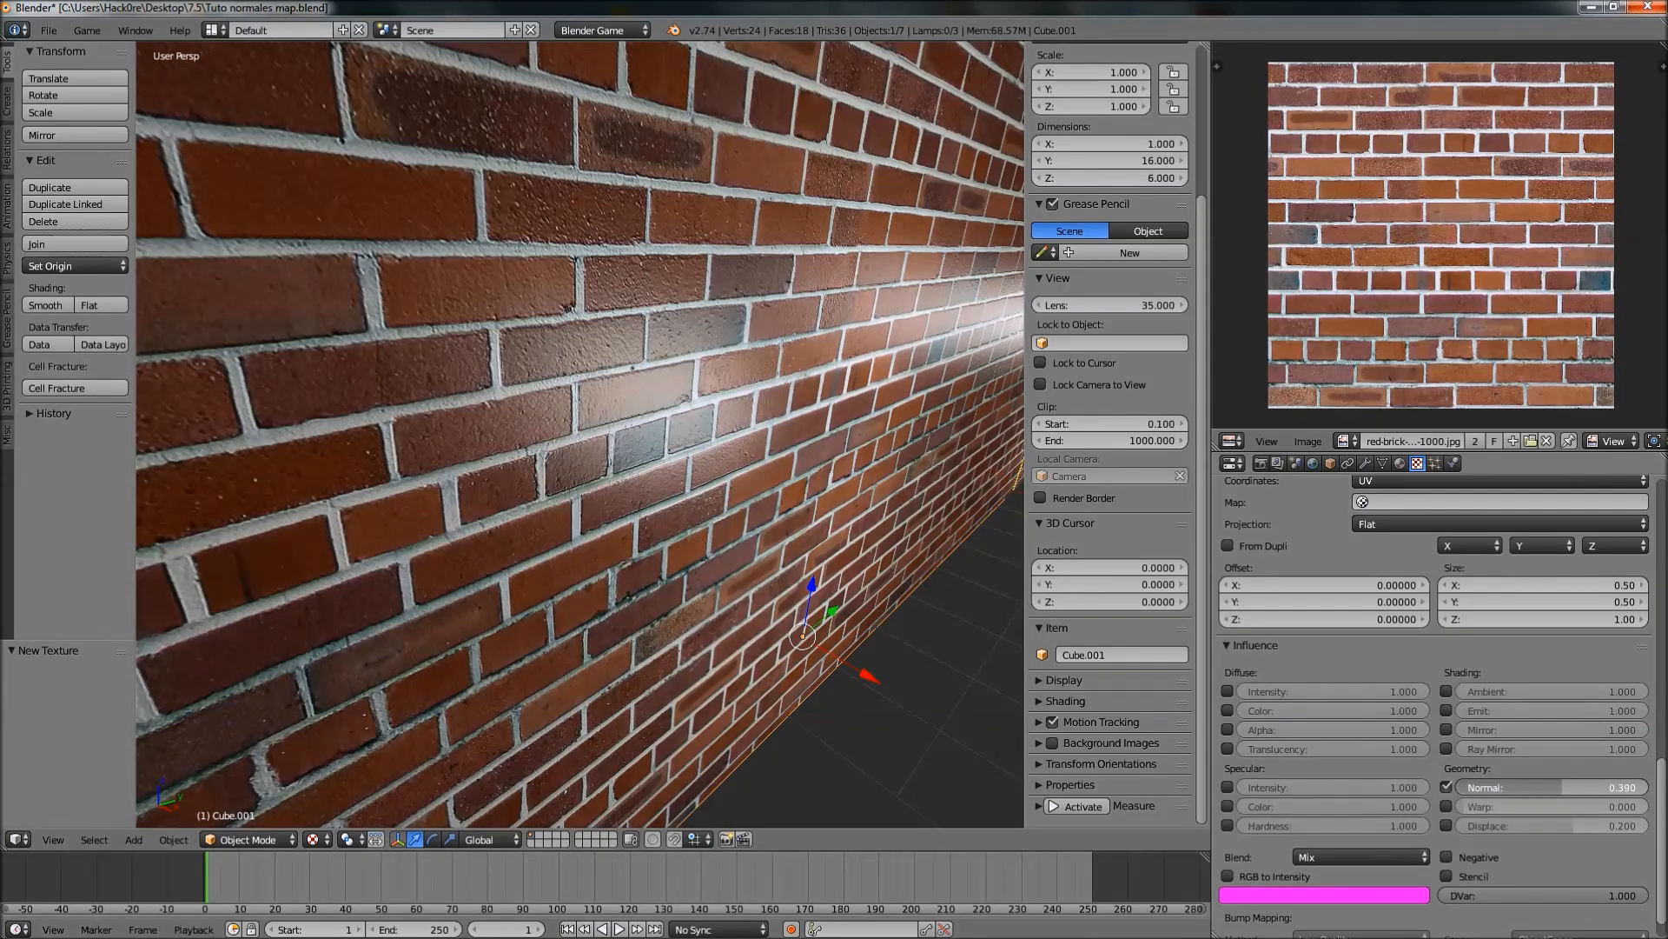
drag(1579, 787, 1586, 786)
Try stronger and weaker highlights on the wall's material and settle on a specular intensity of 0.352
click(1399, 464)
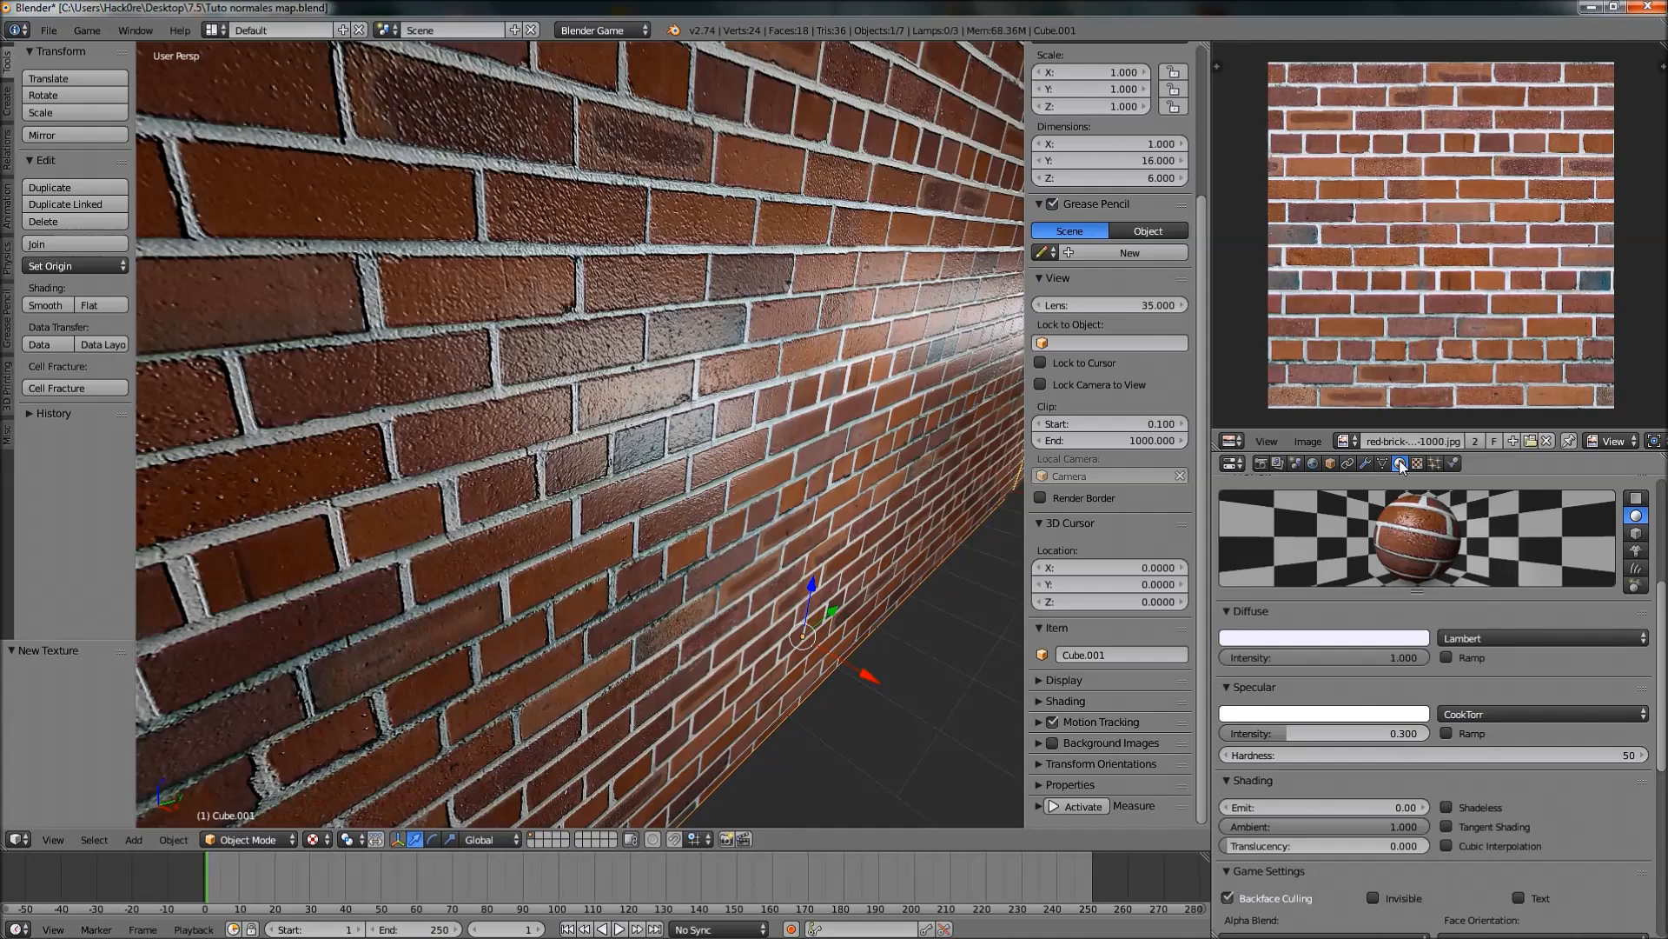
scroll(1418, 734, down, 2)
drag(1309, 665, 1460, 665)
mouse_move(841, 458)
middle_down()
mouse_move(821, 456)
mouse_move(848, 445)
mouse_move(837, 457)
middle_up()
drag(1374, 660, 1210, 641)
Examine the brick wall's relief and highlights up close, from several angles and through the scene camera
mouse_move(921, 546)
middle_down()
mouse_move(885, 540)
mouse_move(905, 522)
mouse_move(933, 540)
middle_up()
scroll(932, 538, up, 3)
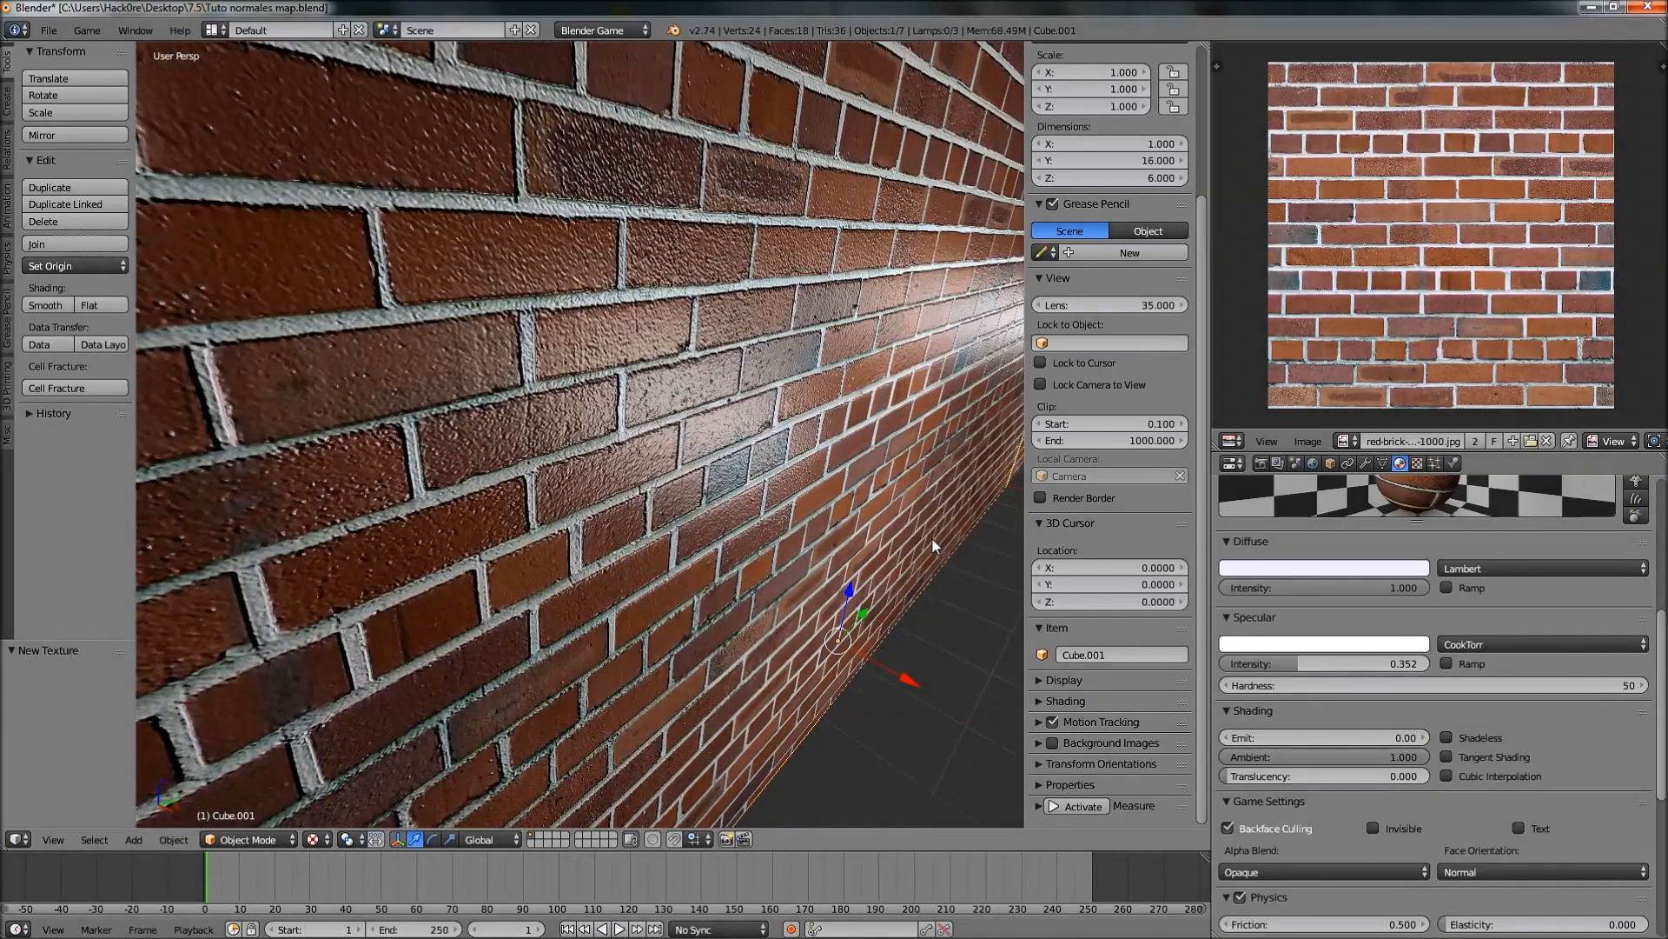
scroll(920, 535, down, 4)
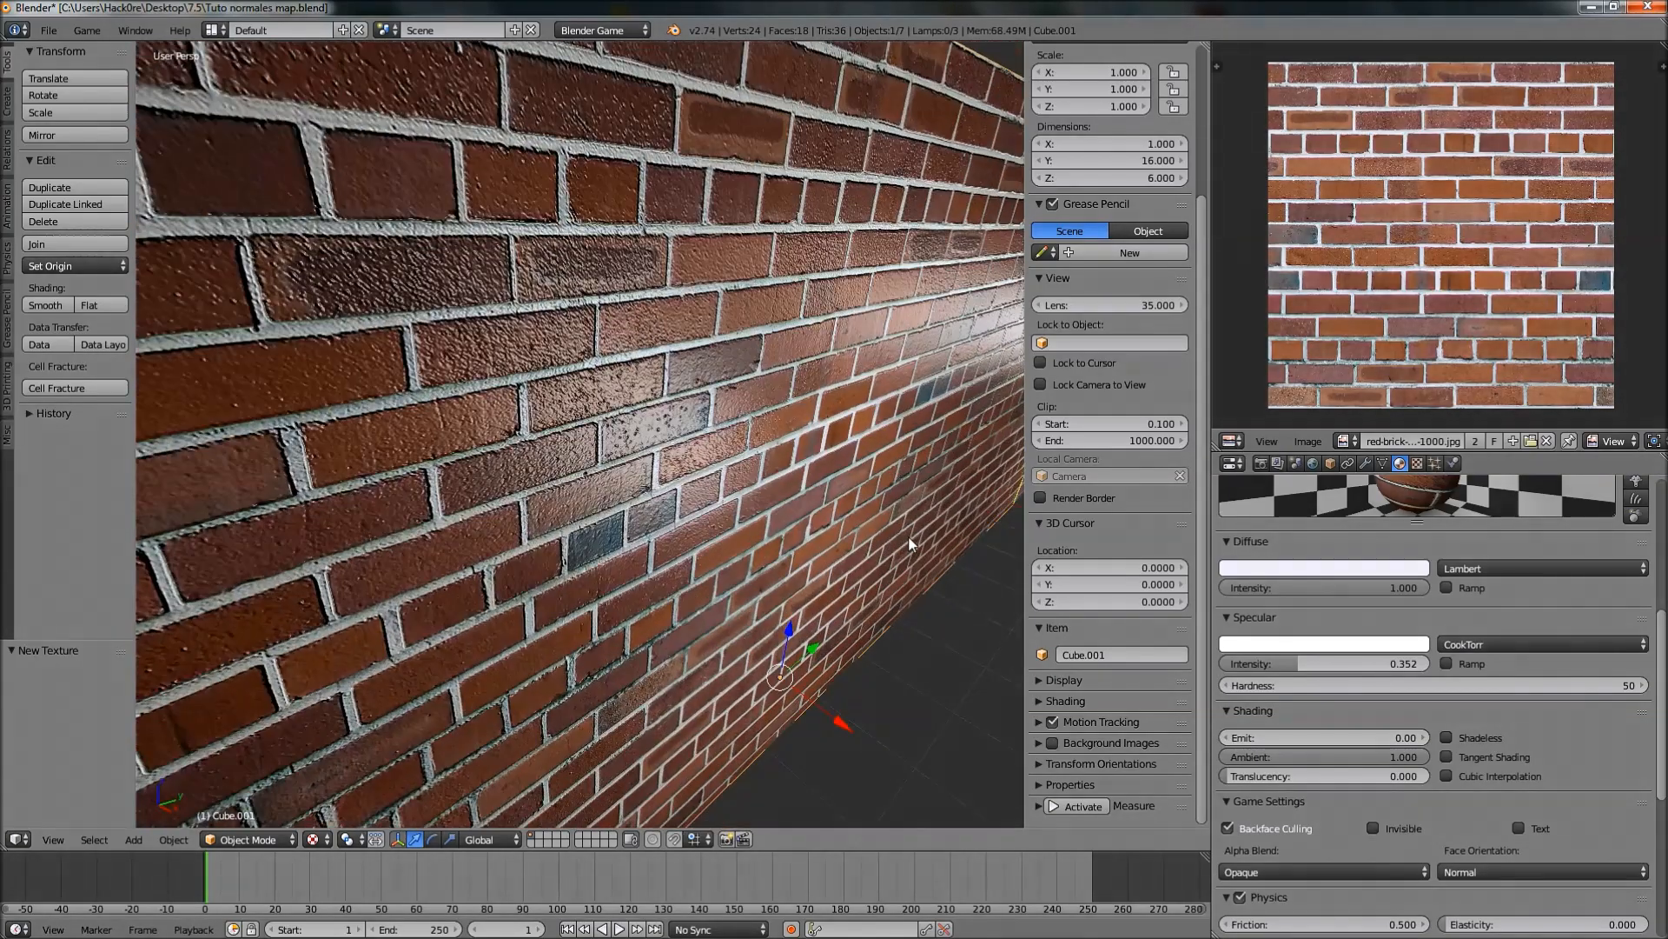
scroll(952, 415, up, 5)
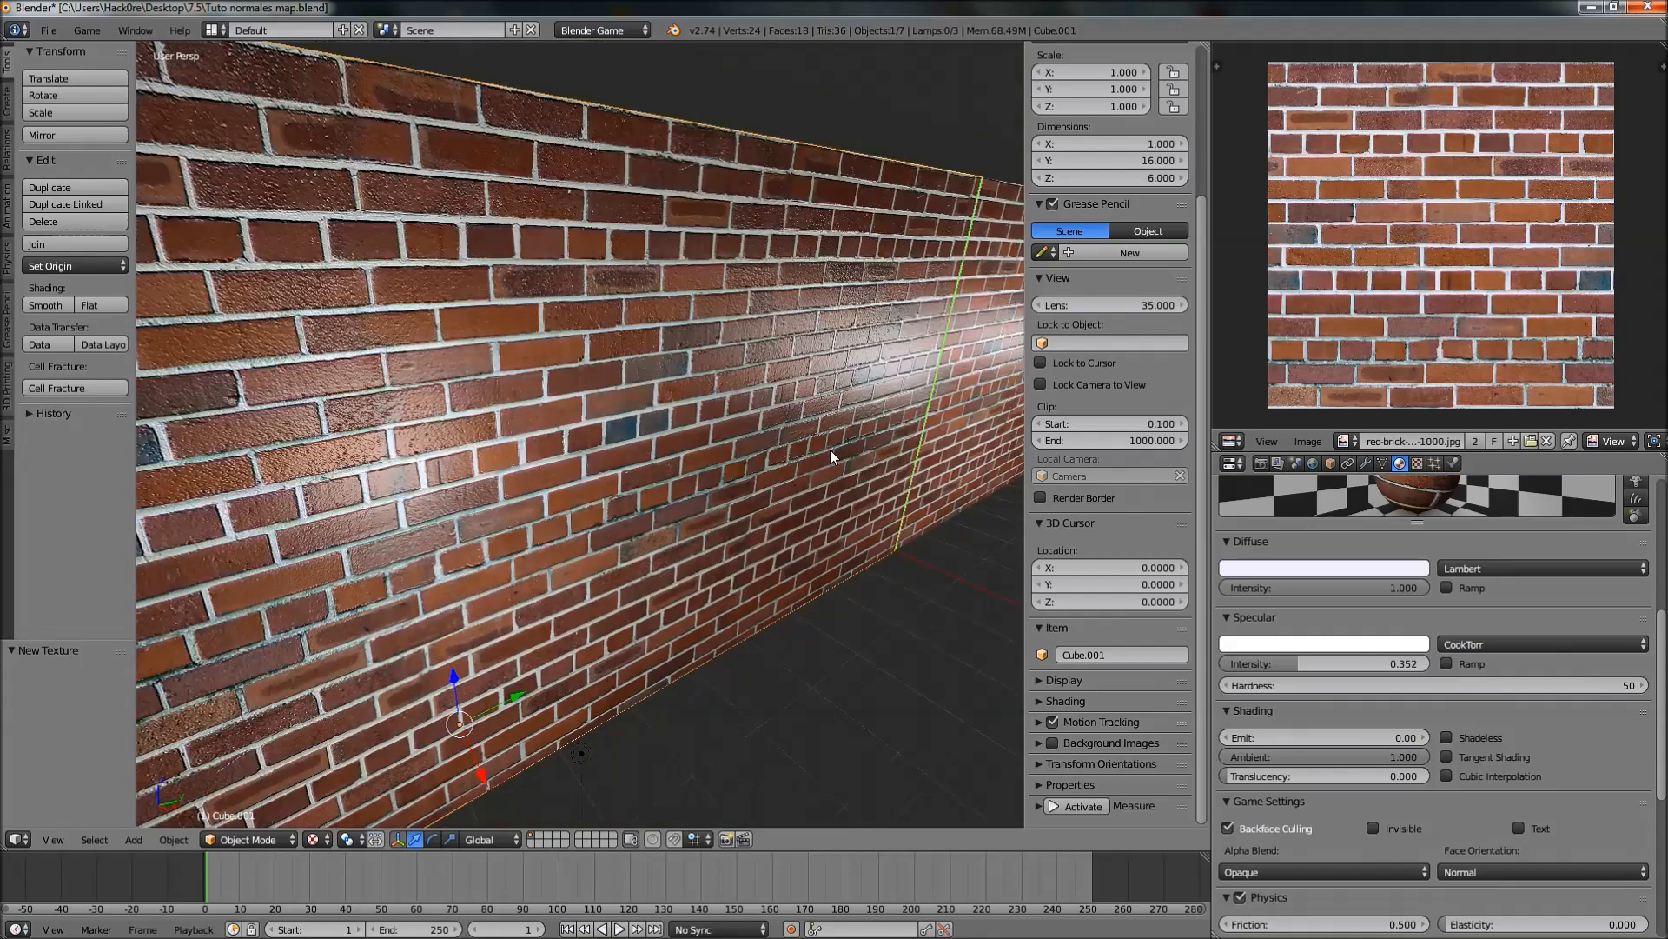
scroll(881, 461, down, 5)
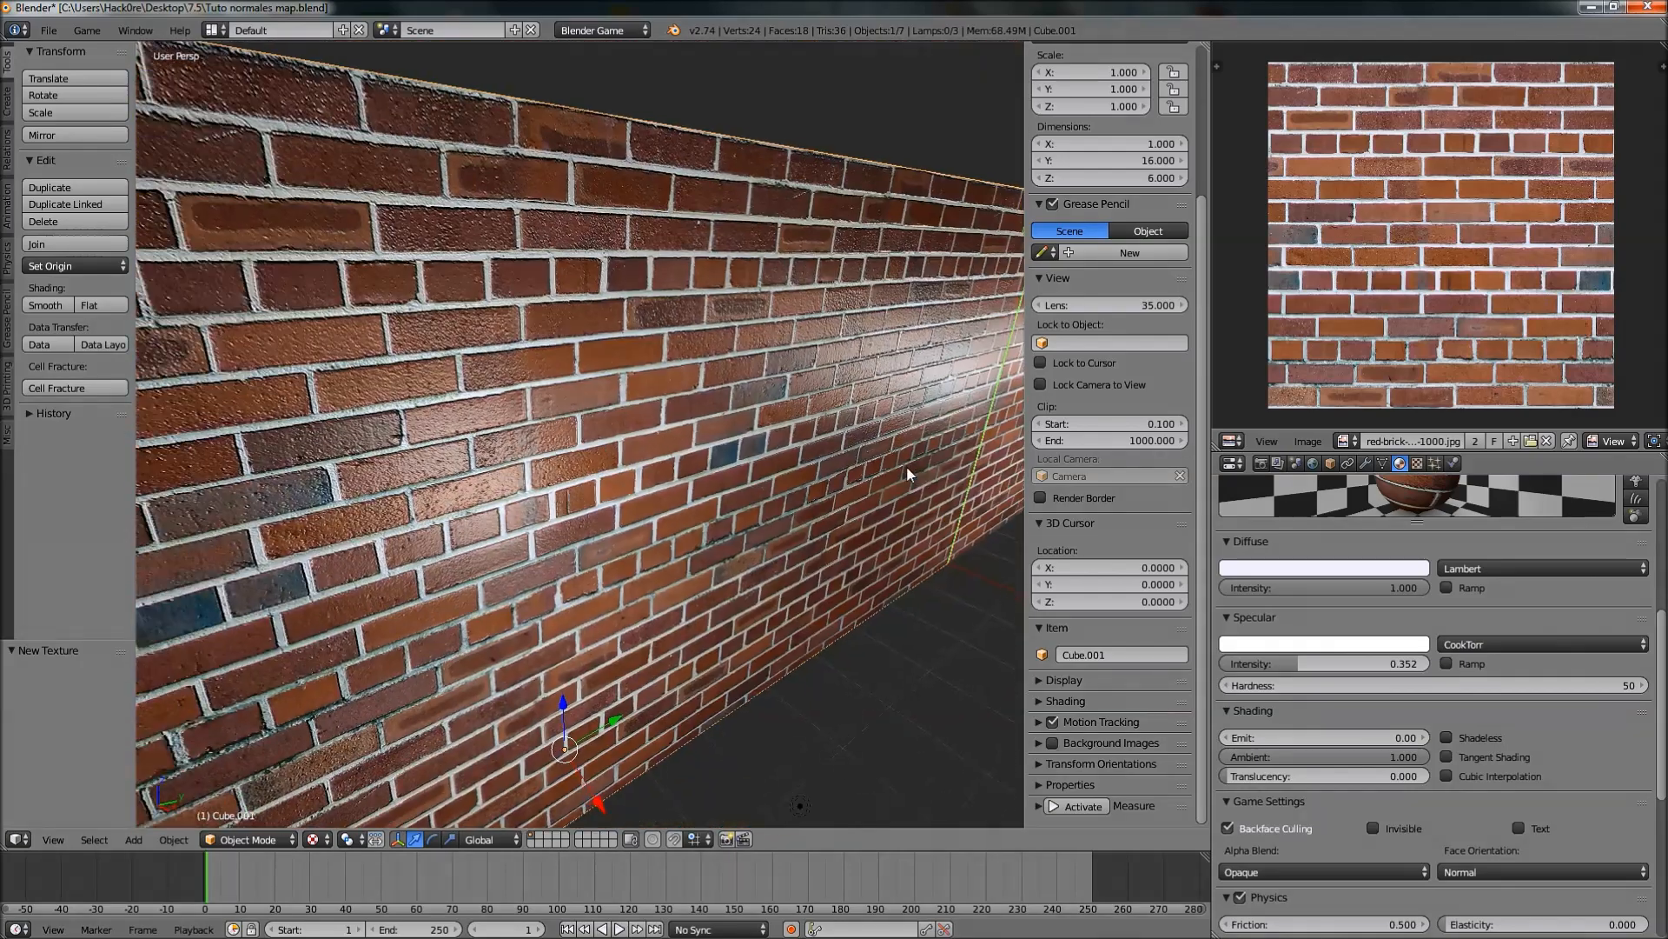
scroll(856, 473, up, 4)
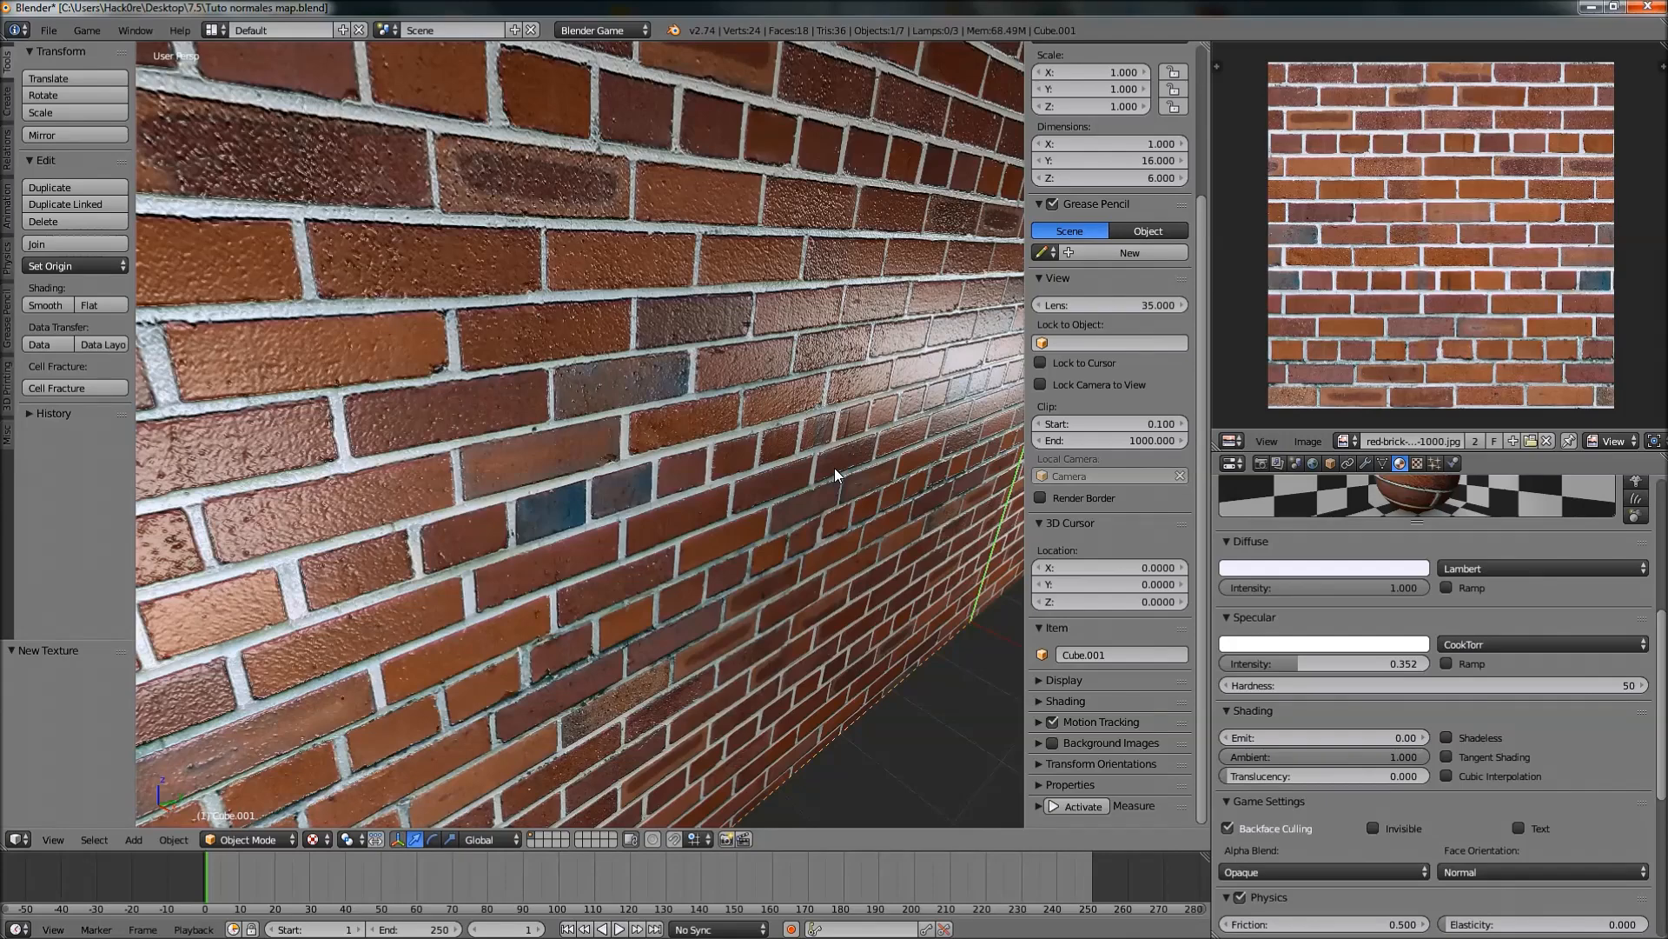
scroll(810, 471, down, 2)
scroll(735, 439, down, 3)
middle_drag(735, 436, 689, 461)
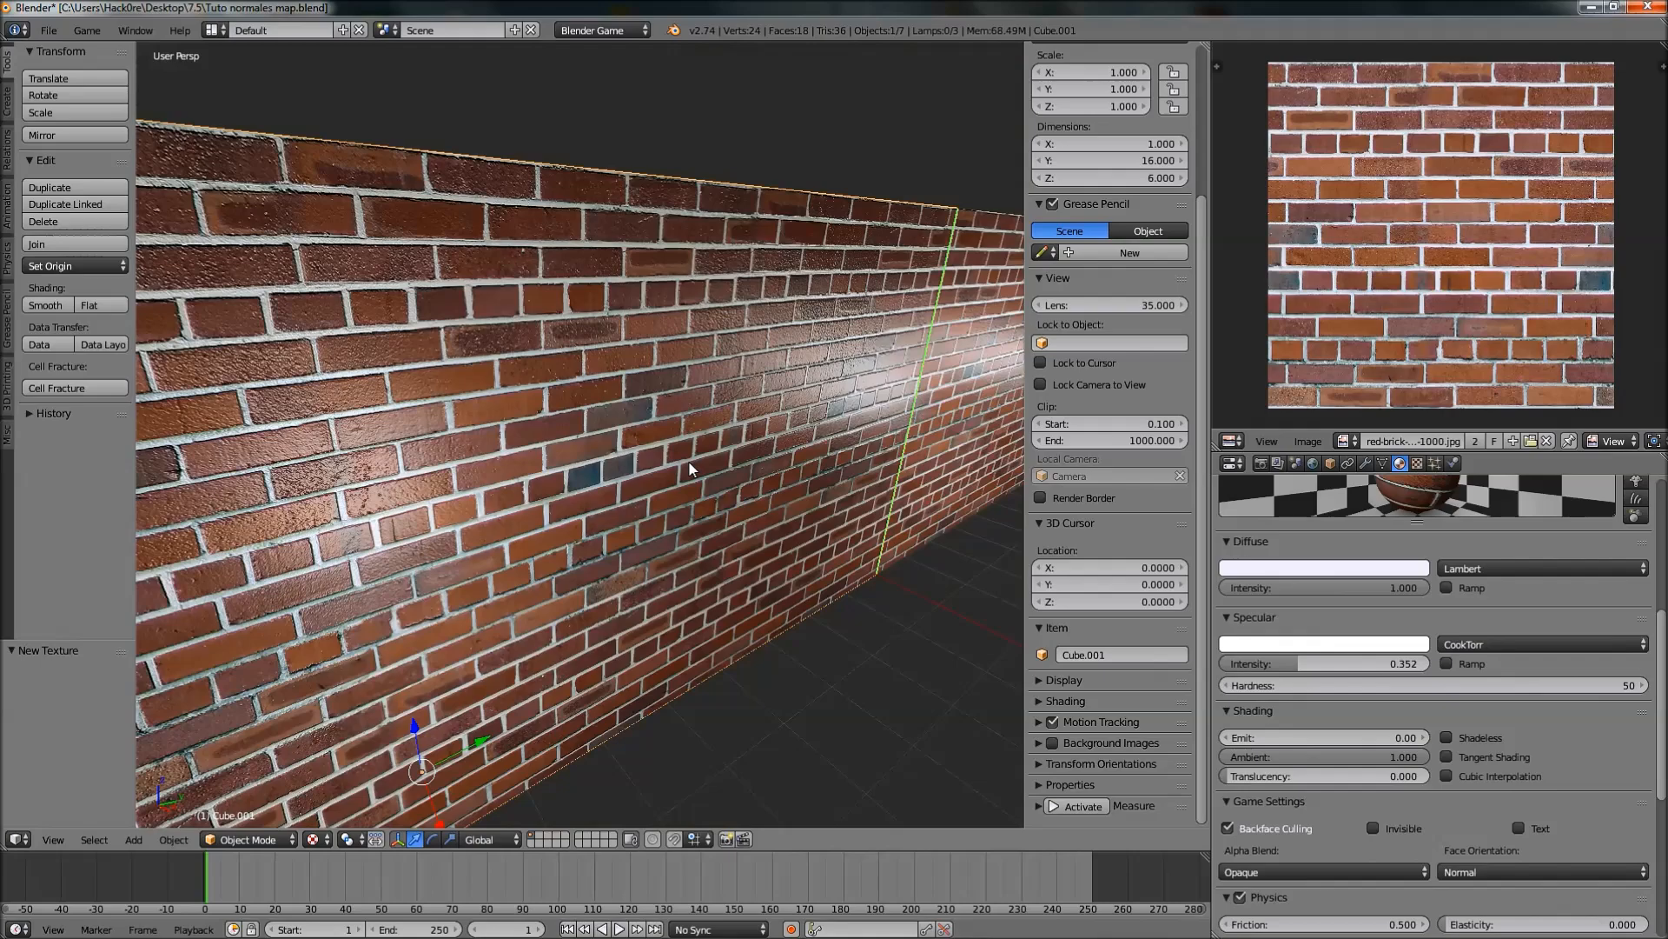
scroll(689, 465, up, 5)
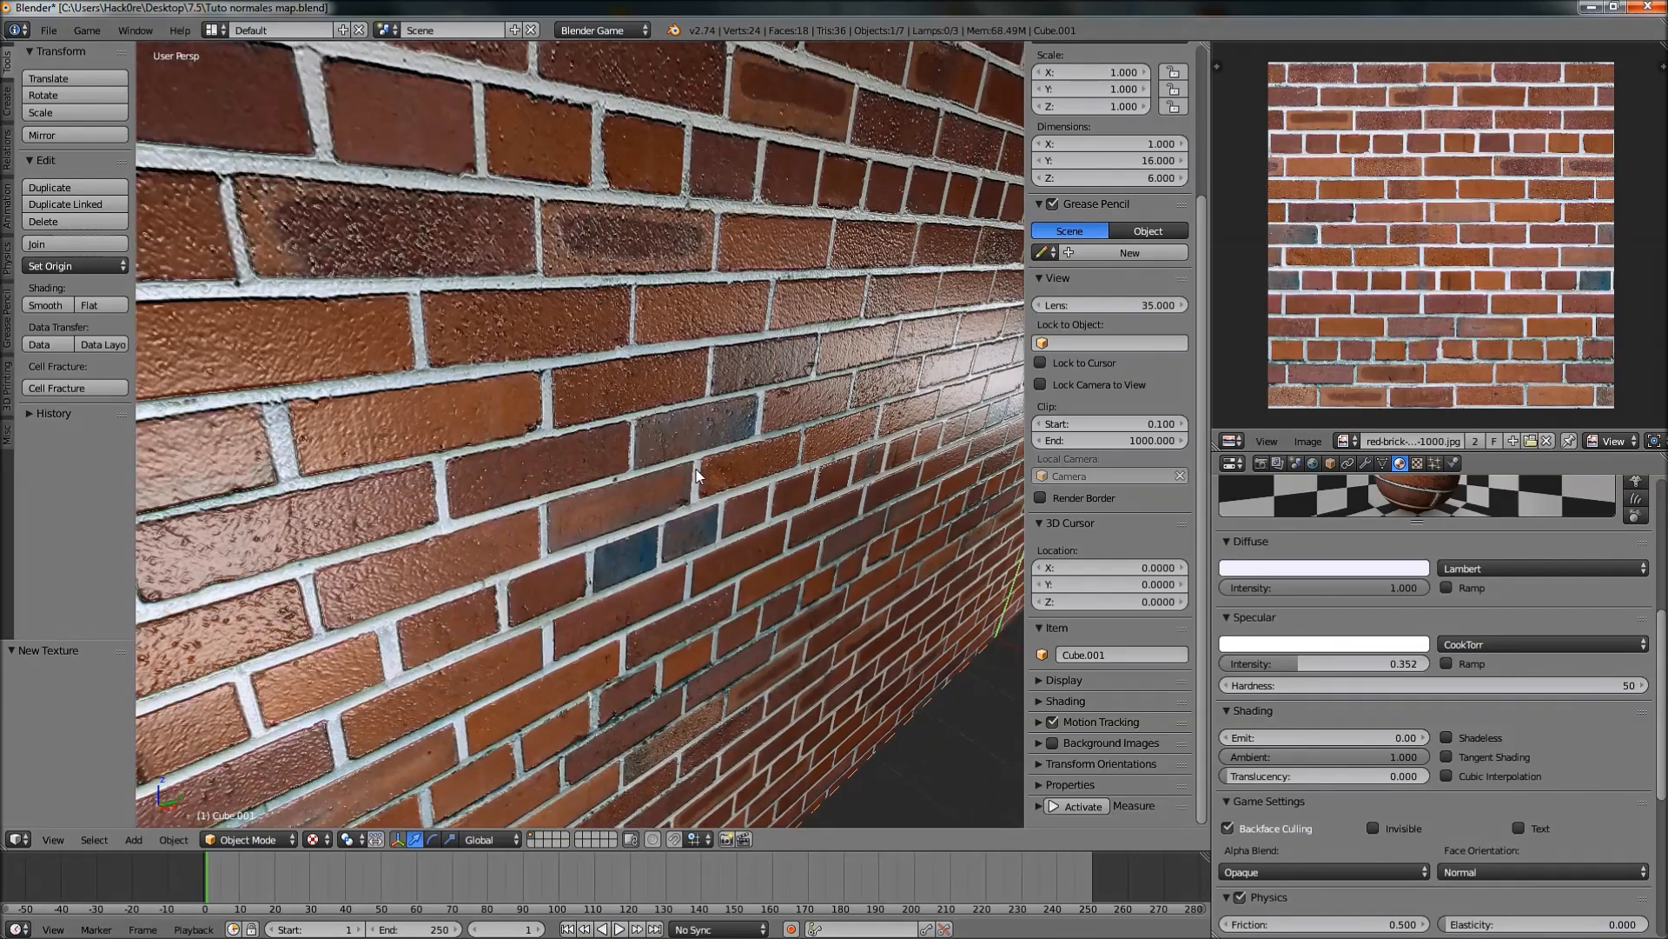
scroll(695, 471, down, 3)
middle_drag(683, 483, 620, 518)
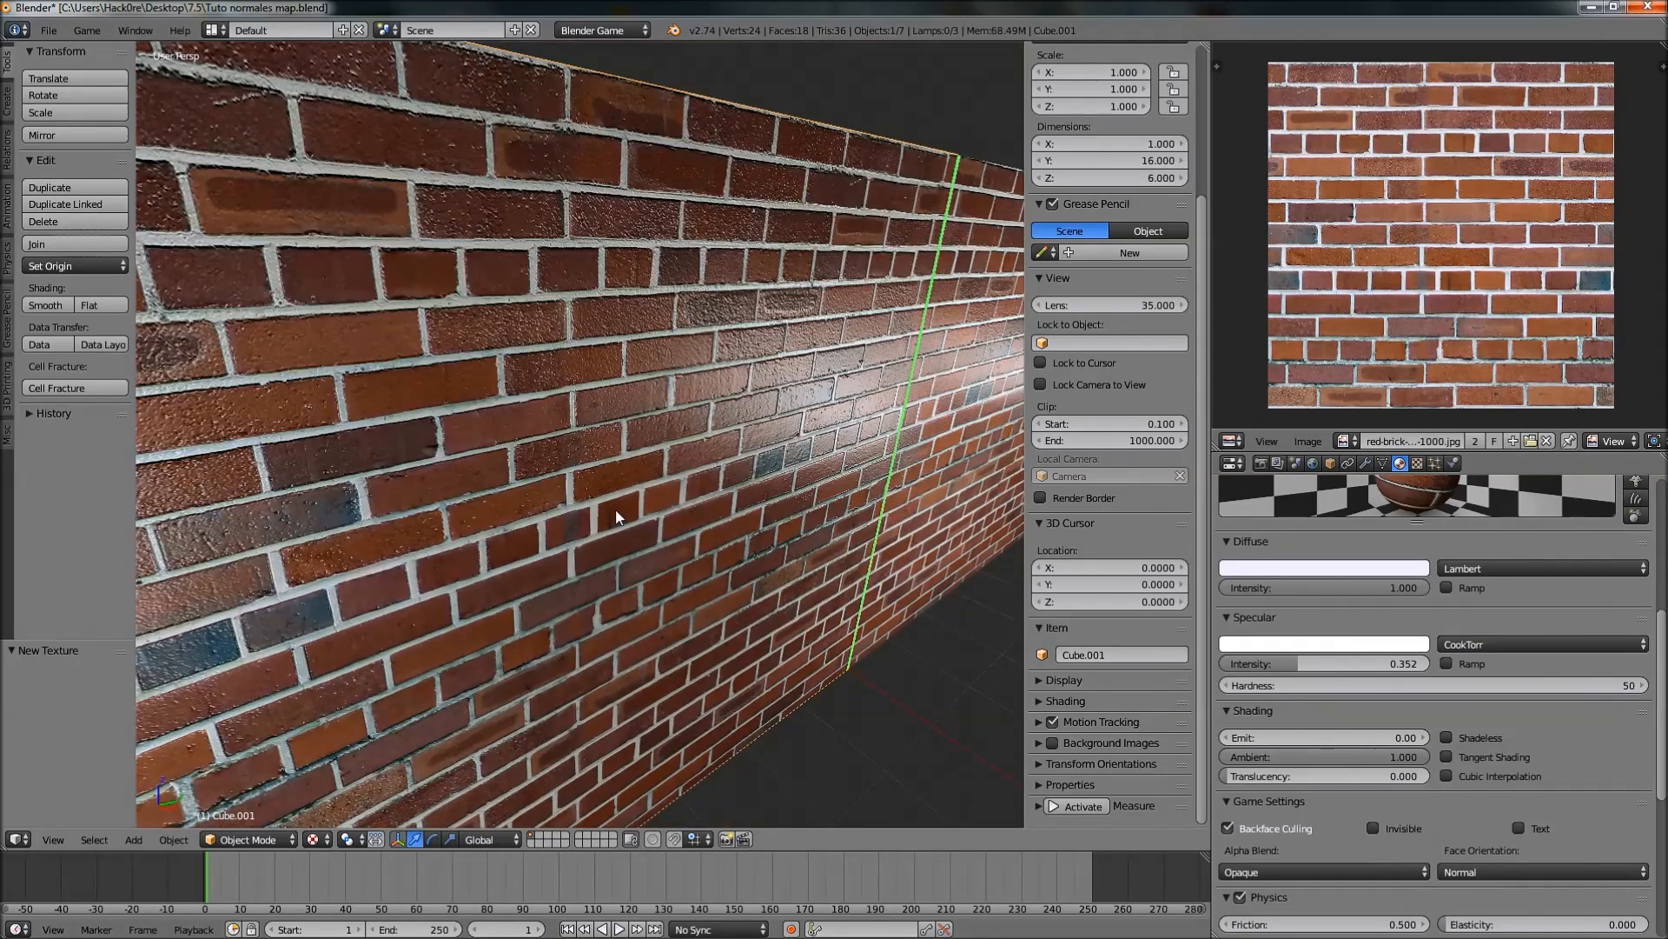
key(KP_0)
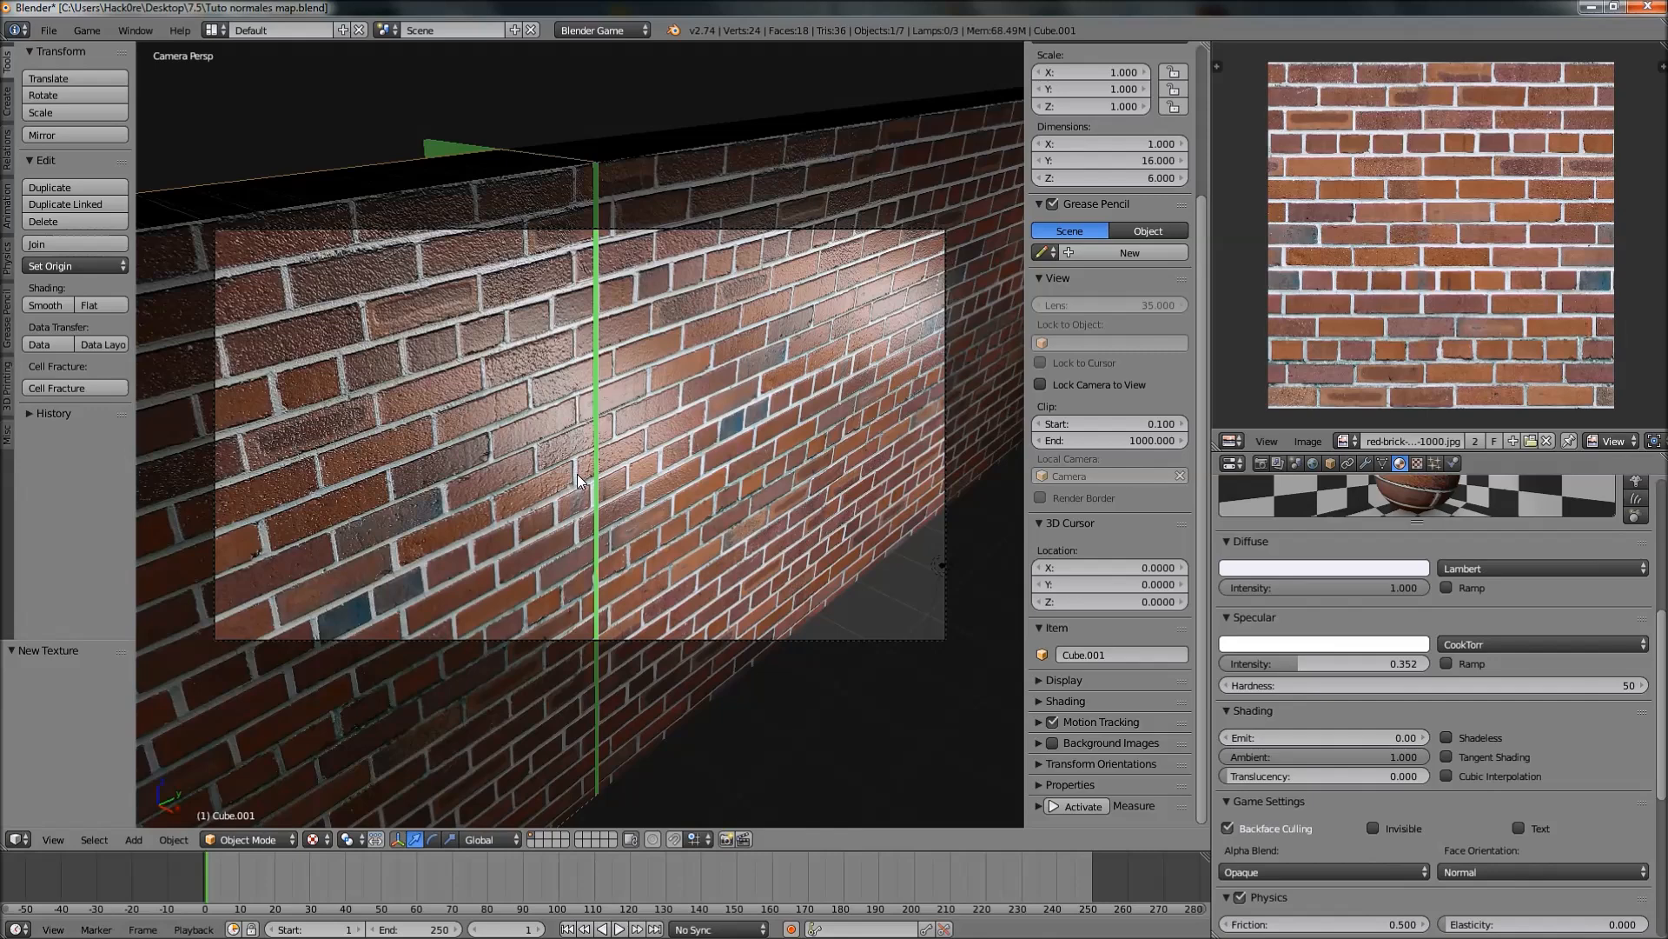